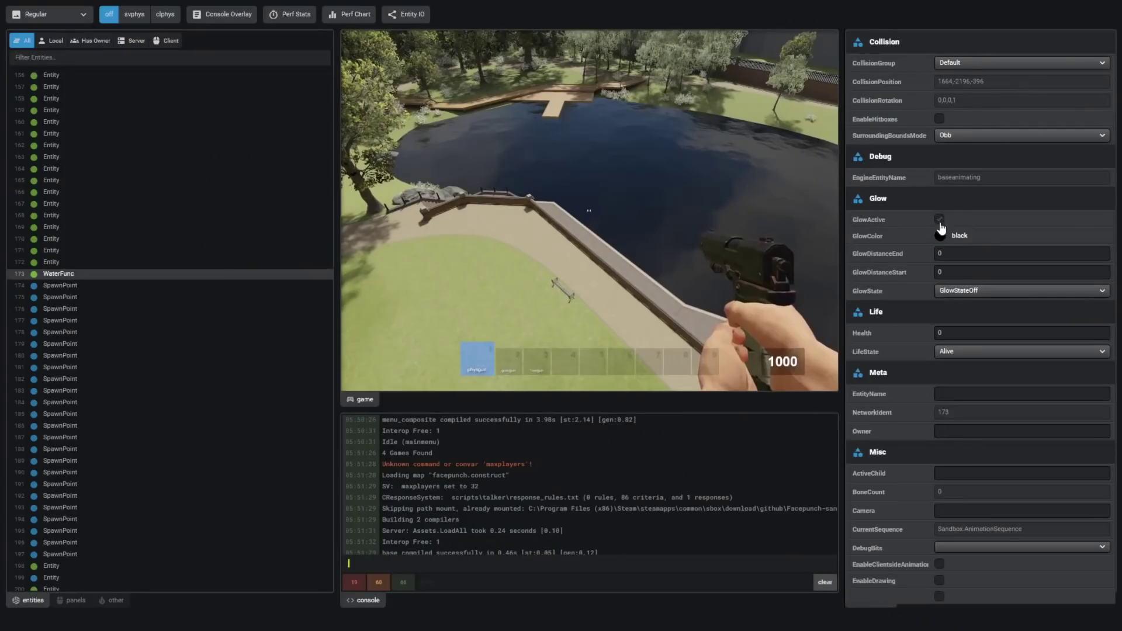
- Open the glow colour picker, then turn the new game's LAN Only option on and back off
click(940, 234)
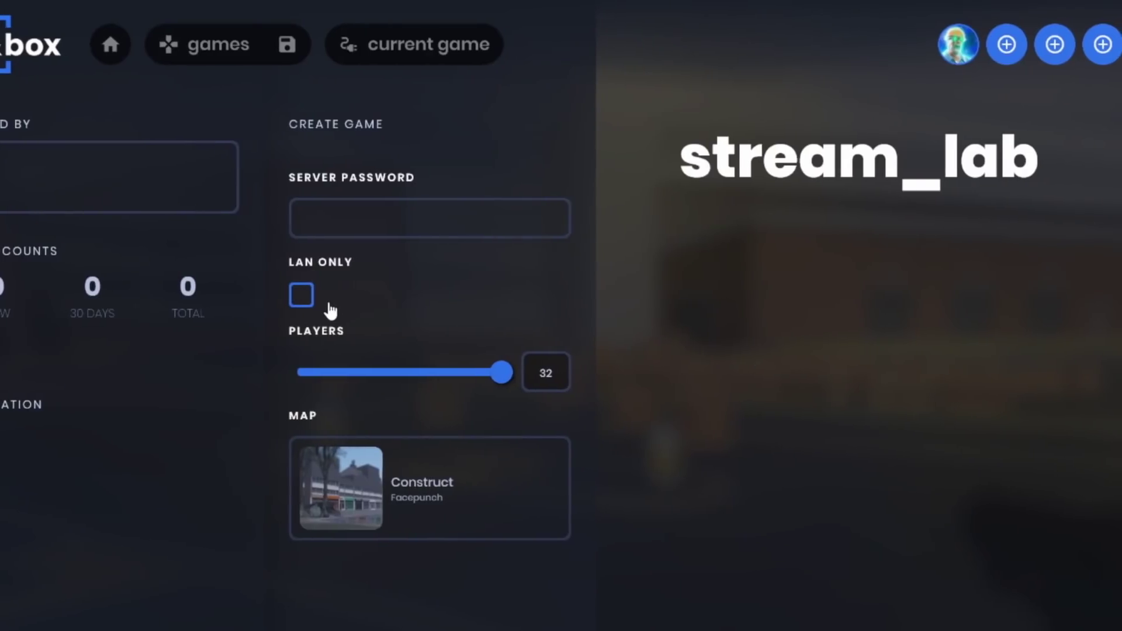
click(300, 296)
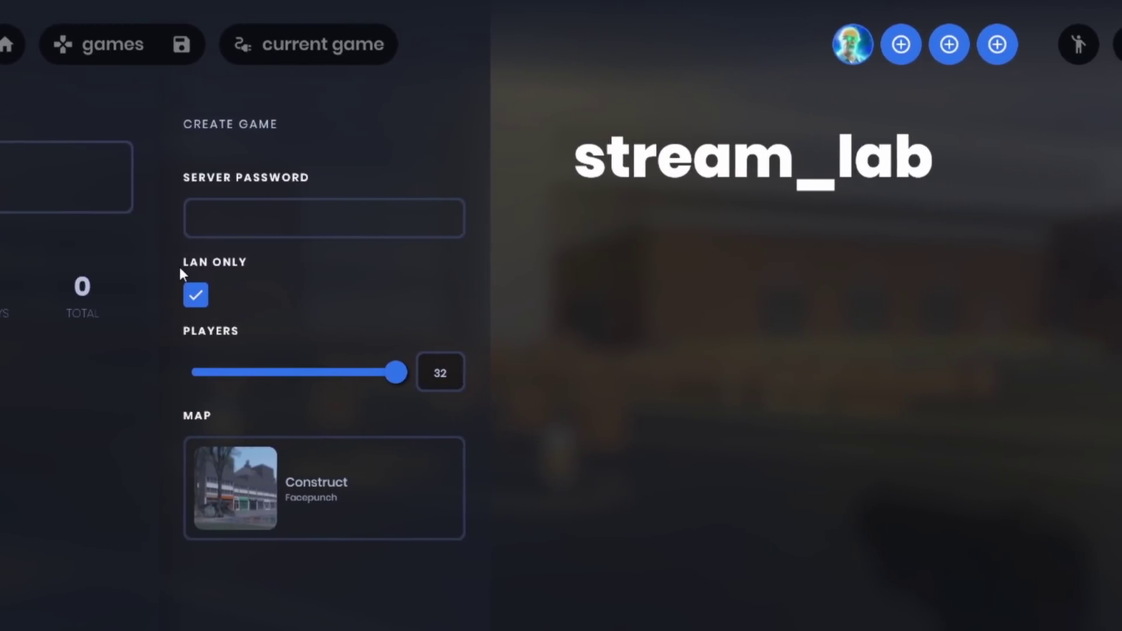
click(222, 294)
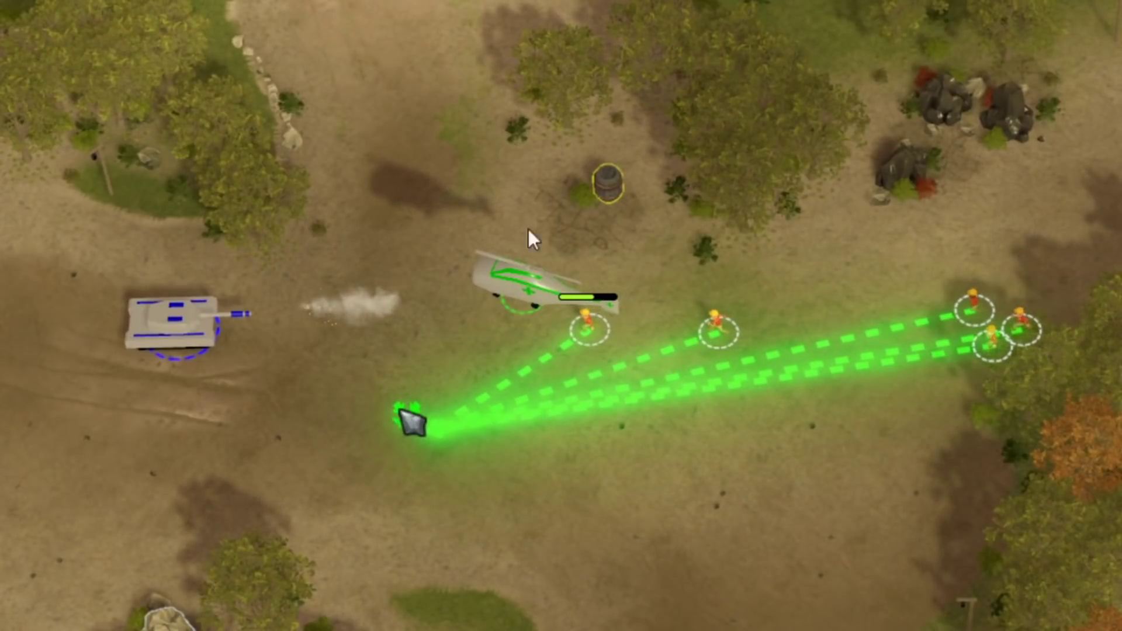
- Box-select a group of RTS units and clear the half-typed console command
drag(488, 350, 350, 503)
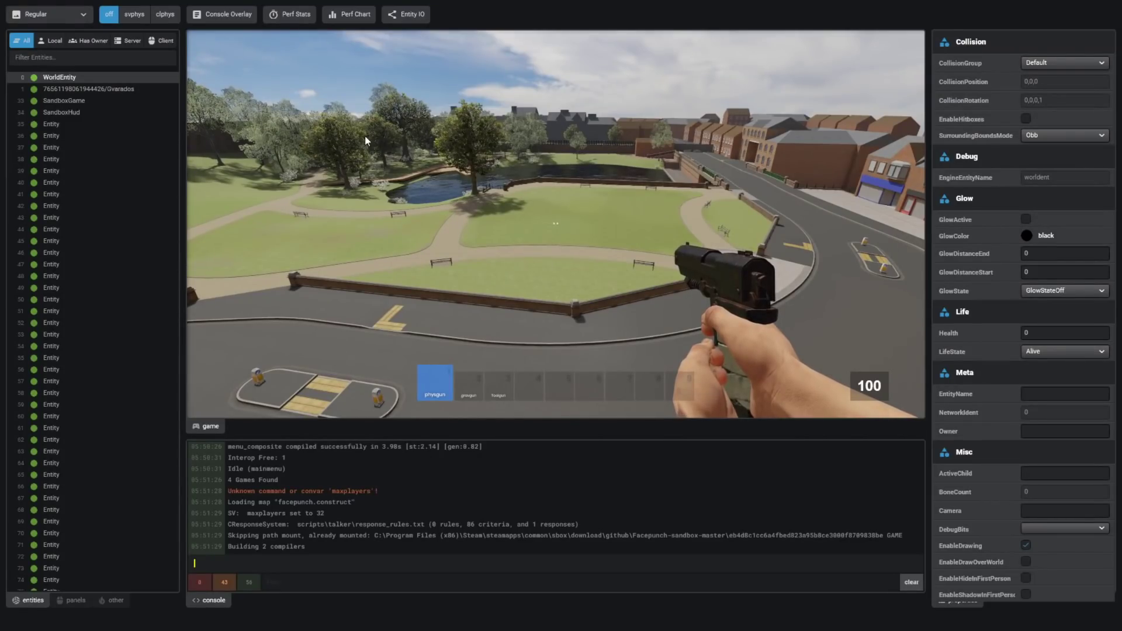
text(w)
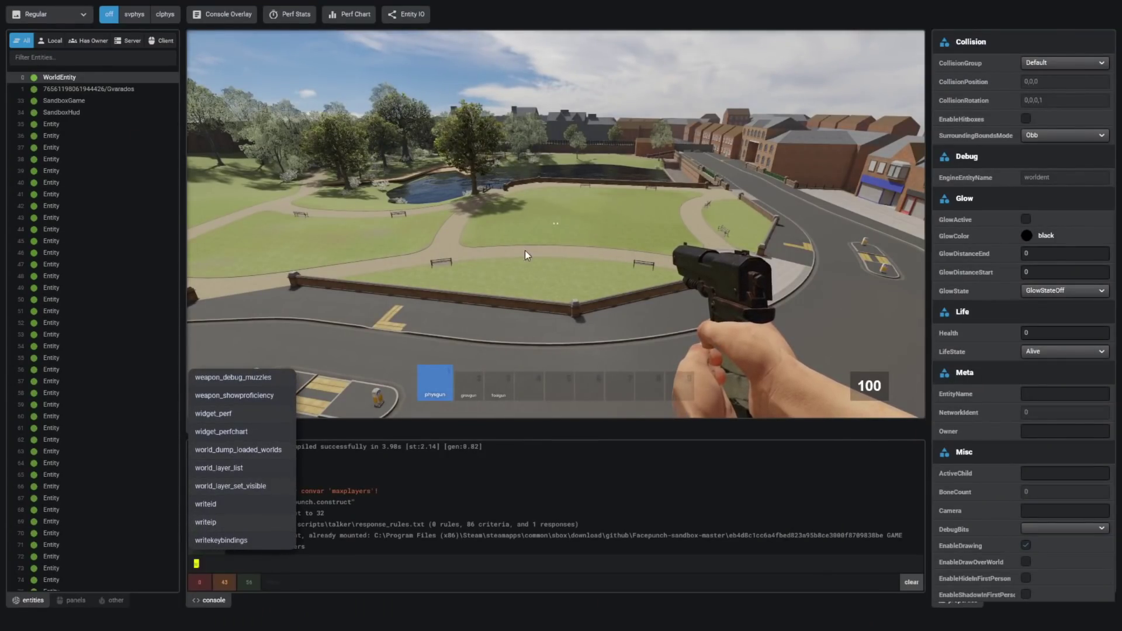
key(BackSpace)
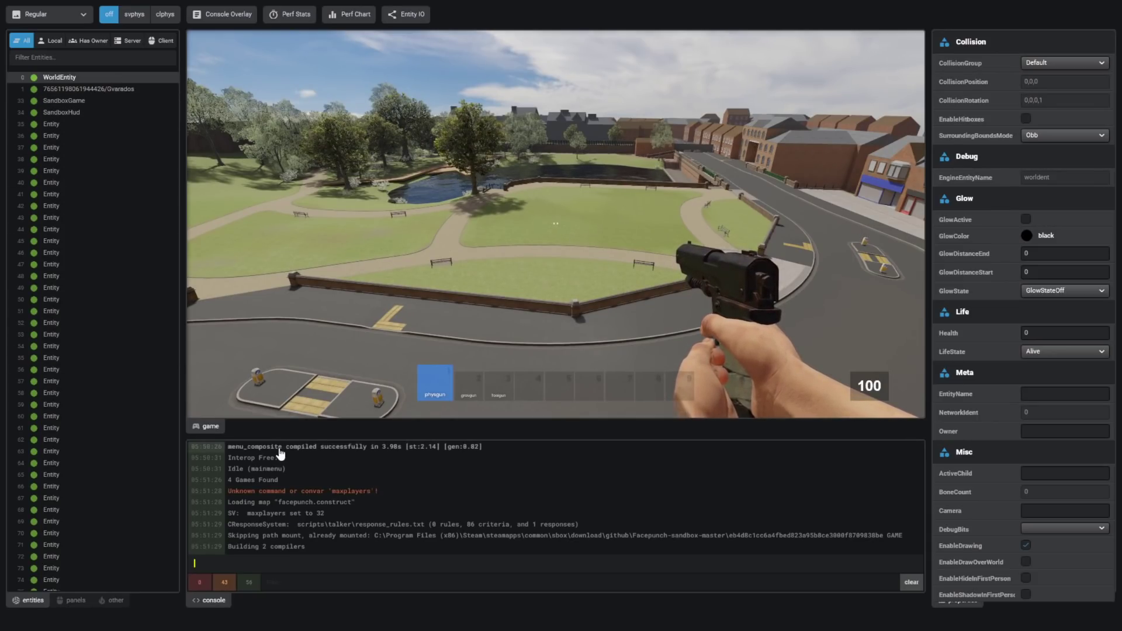
- Make the console taller and the entity list wider, then inspect the player and SandboxGame entities
drag(288, 437, 434, 407)
drag(180, 342, 335, 347)
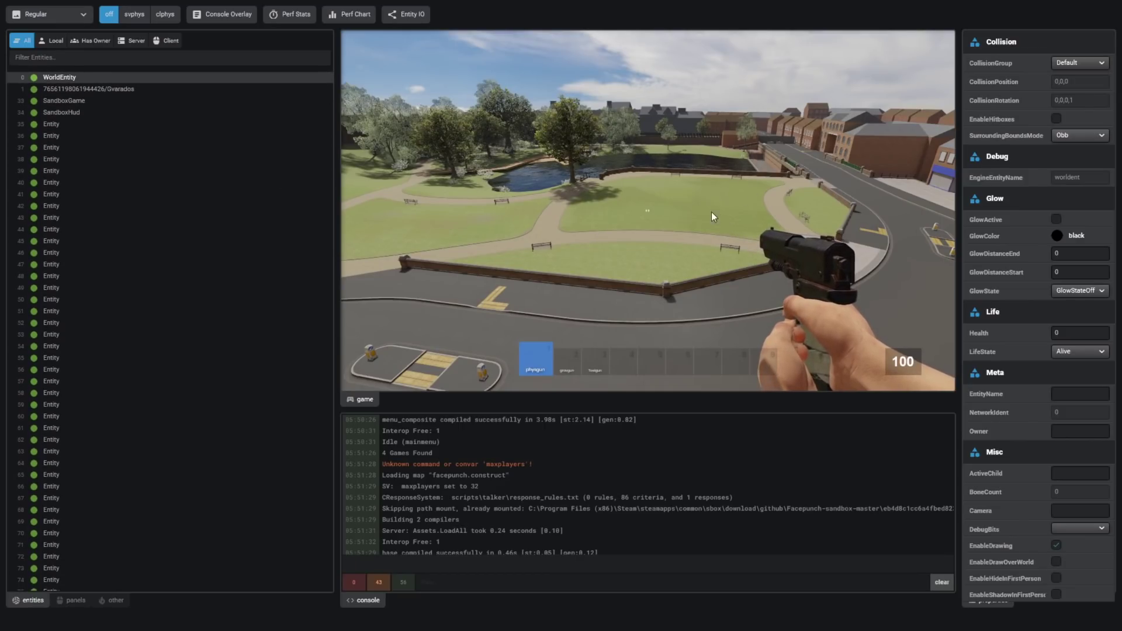
click(163, 91)
click(166, 103)
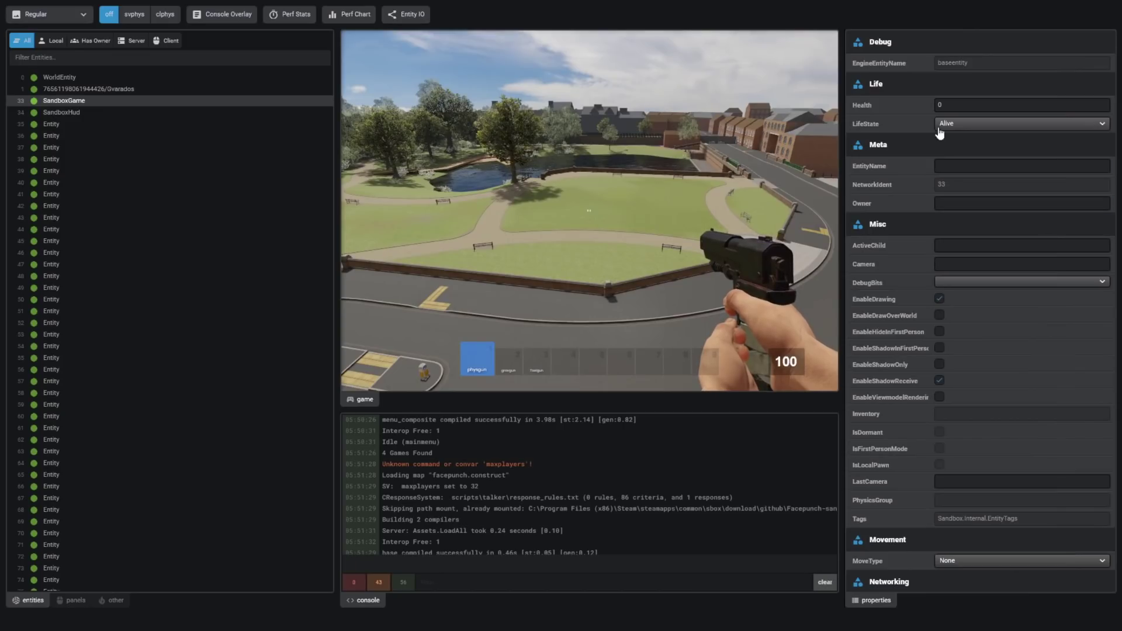
- Select the player entity and fly the free dev camera toward street level with the overlay hidden
click(118, 91)
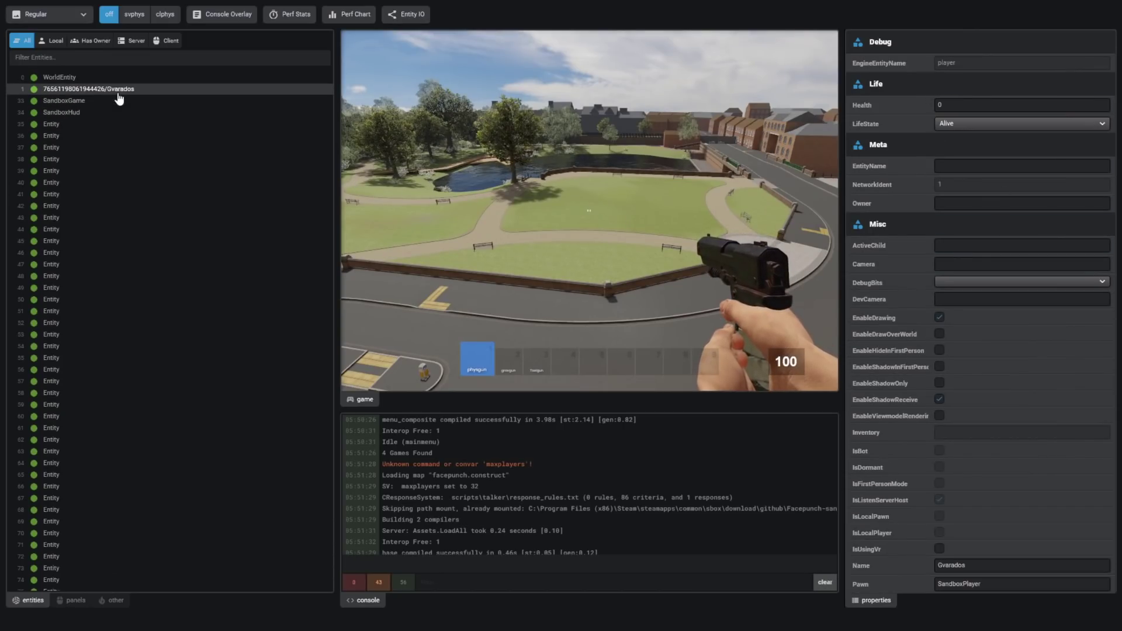
key(F1)
key(w)
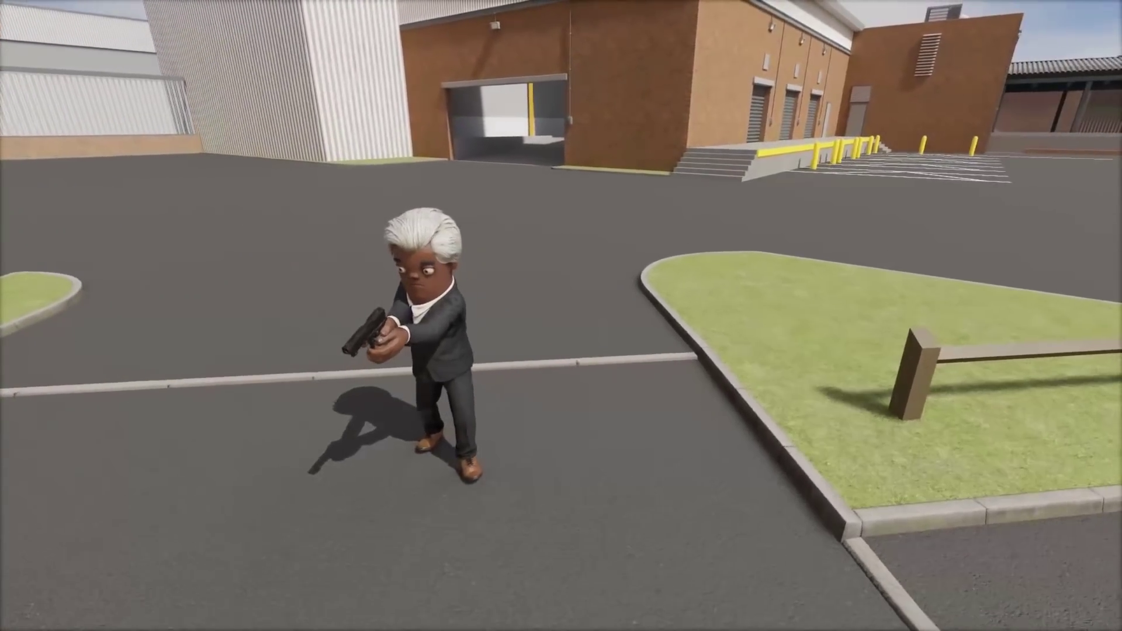
key(F1)
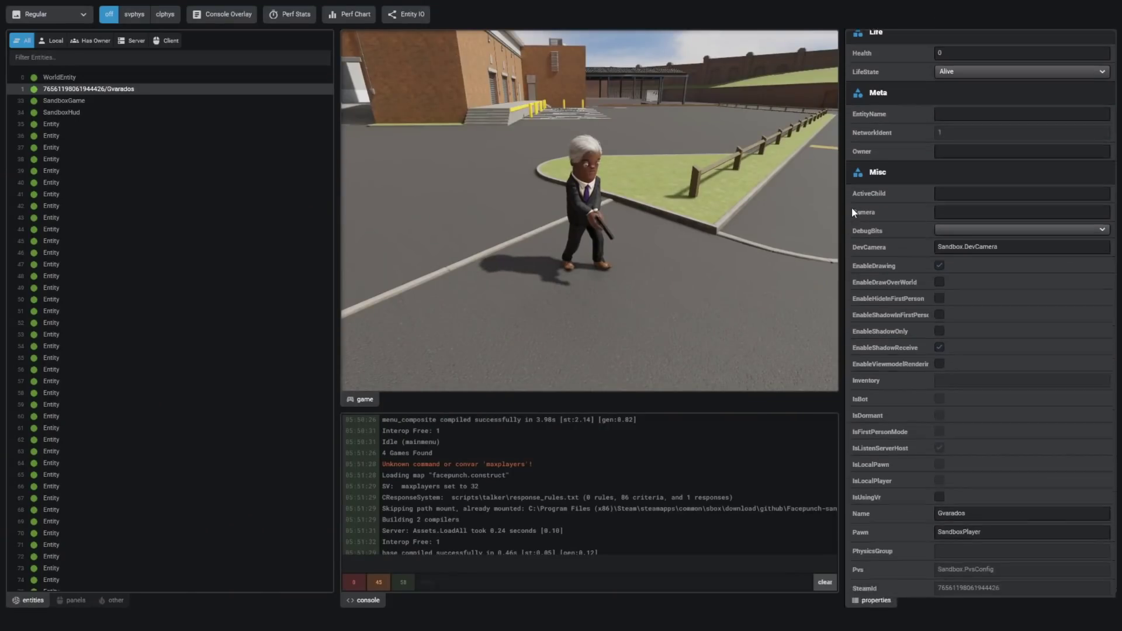
- Scroll through the SandboxPlayer's properties: health 100, PhysGun, FirstPersonCamera and WalkController
scroll(1007, 302, down, 6)
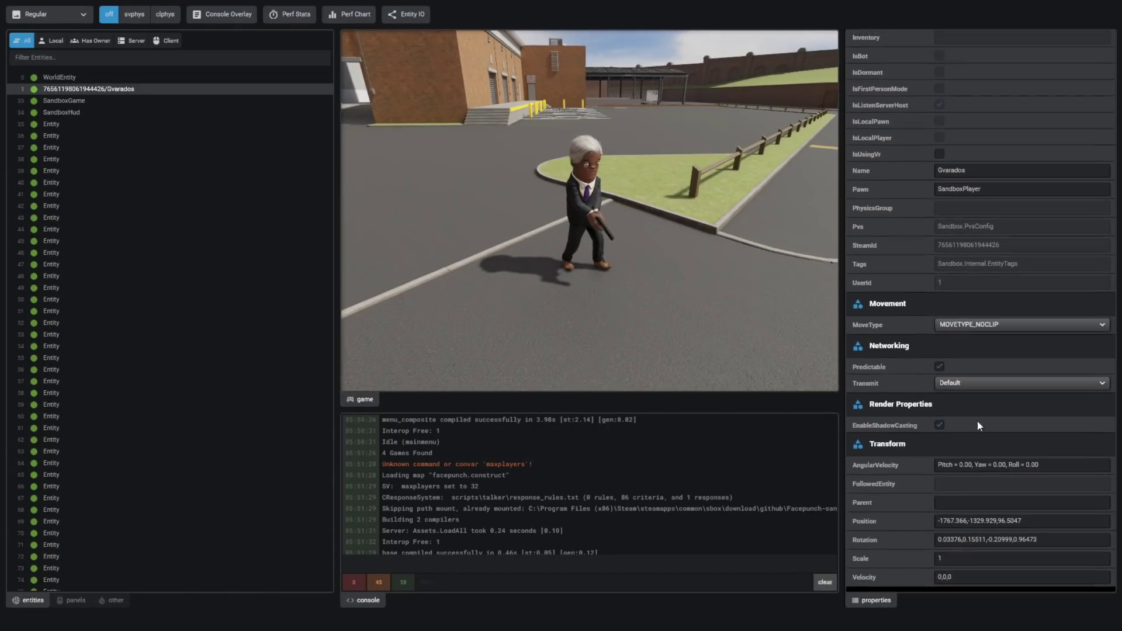
scroll(1019, 252, up, 6)
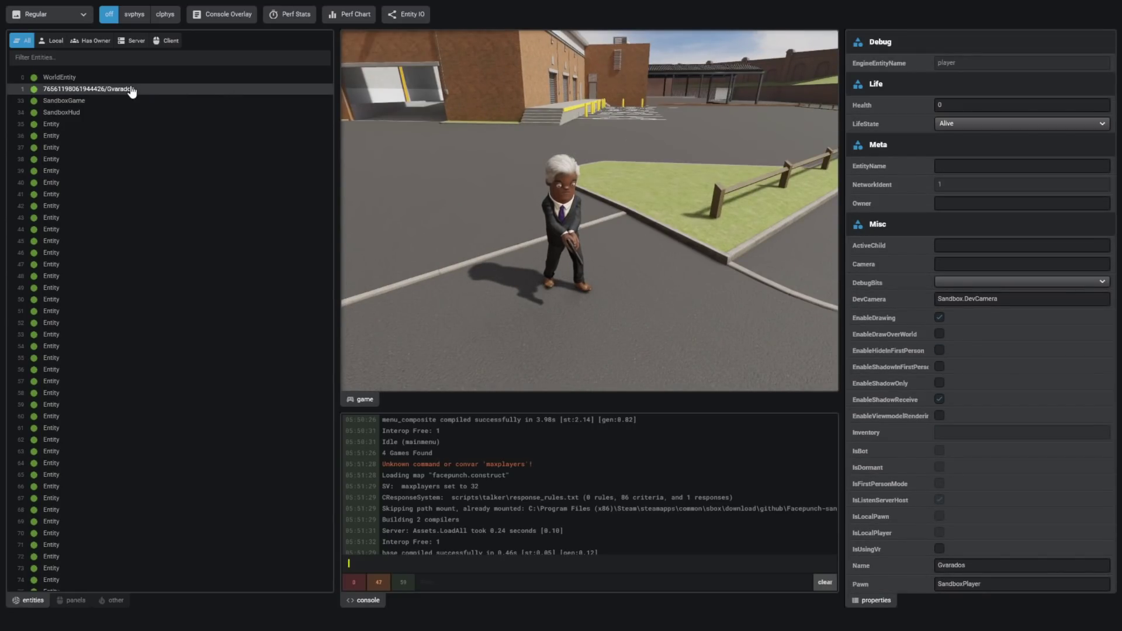
scroll(258, 225, down, 20)
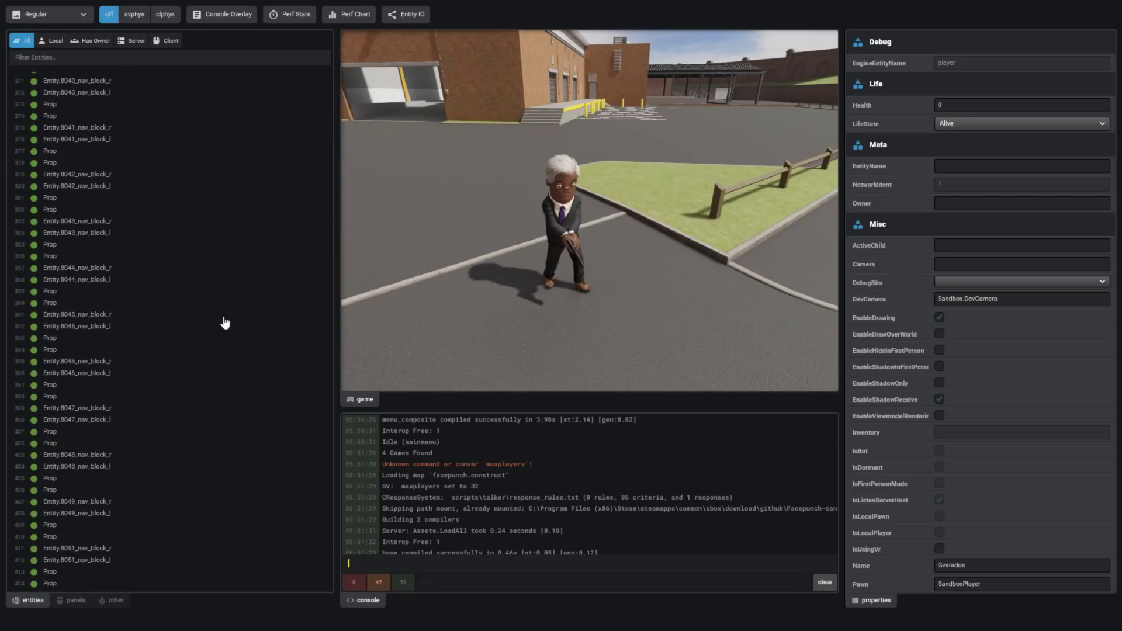
- Select SandboxPlayer and give it an active red #ff0606 glow colour
click(76, 432)
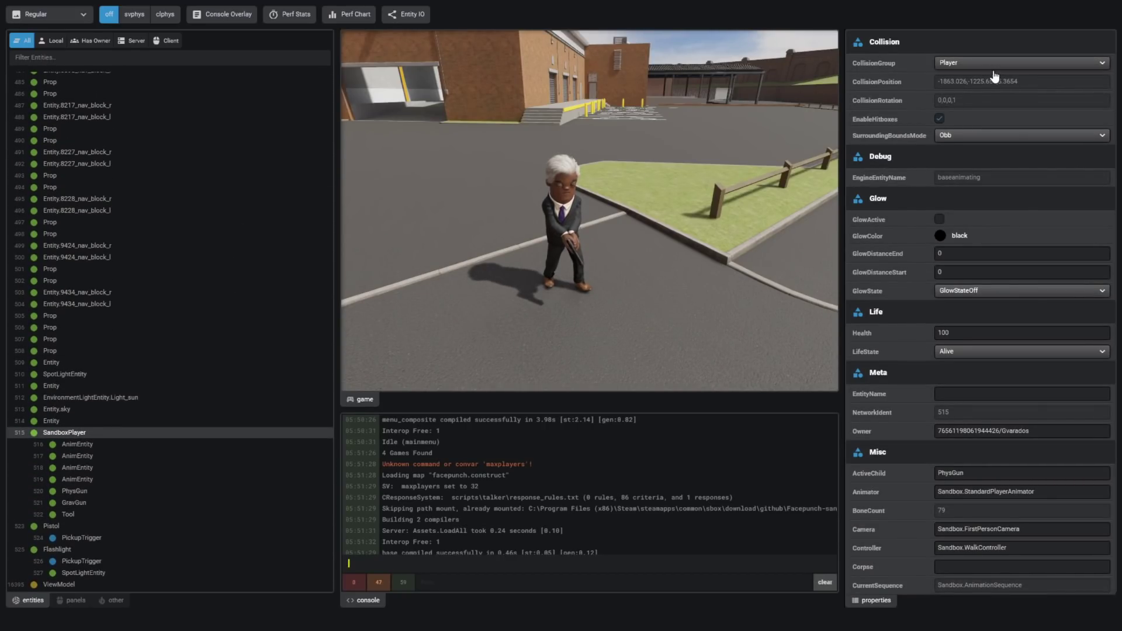
click(940, 236)
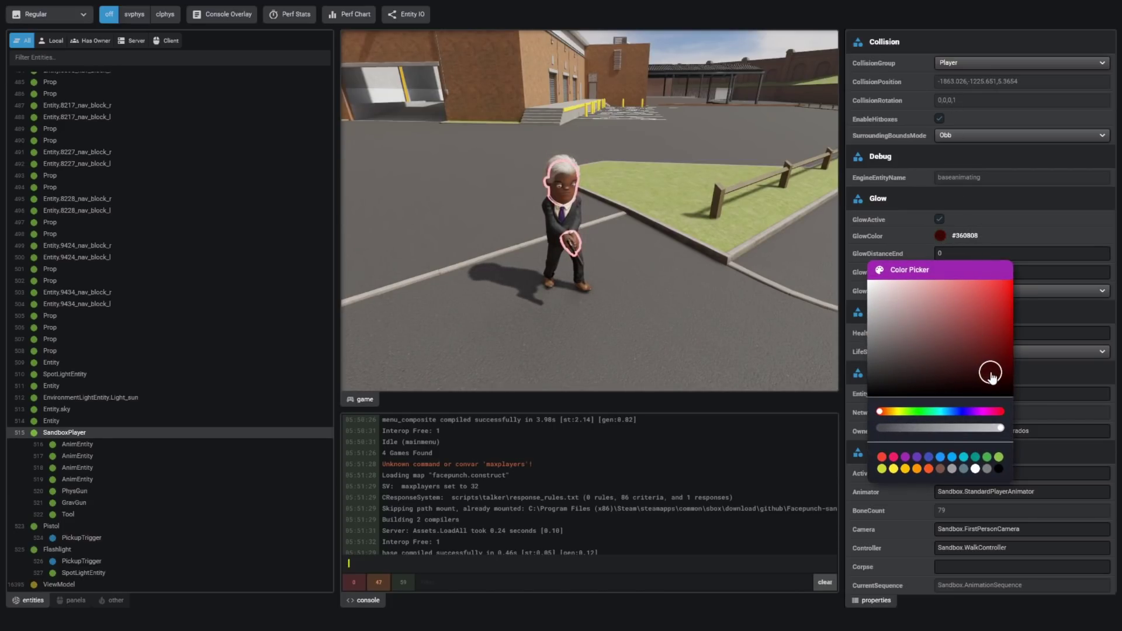
click(639, 250)
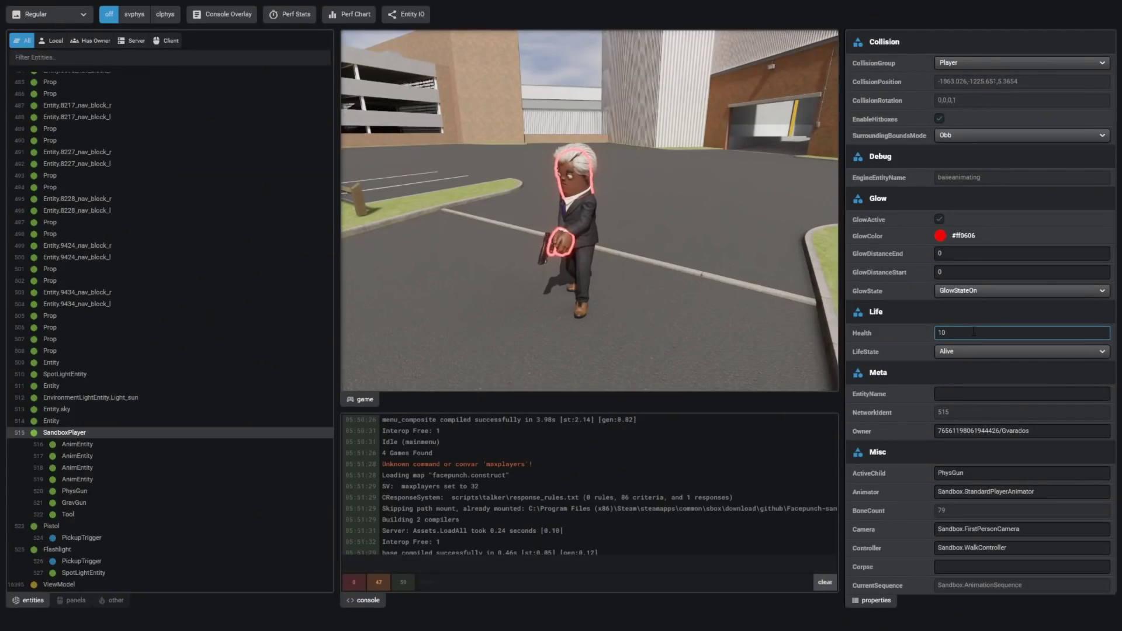
key(grave)
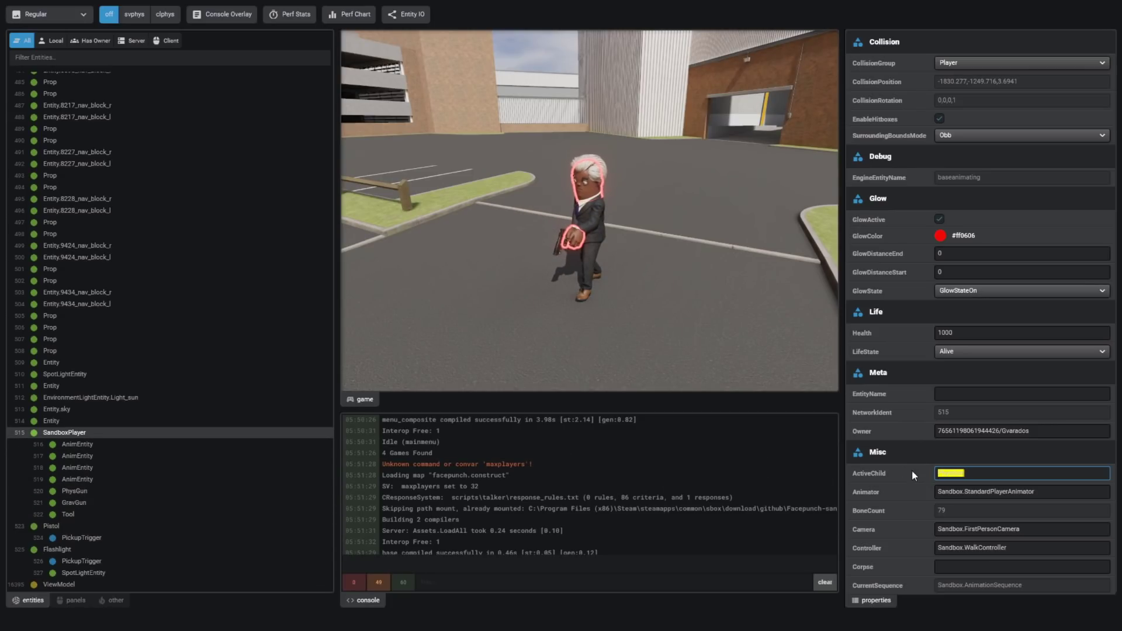
- Hide the inspector and fire the pistol to check the red glow in game
text(Tool)
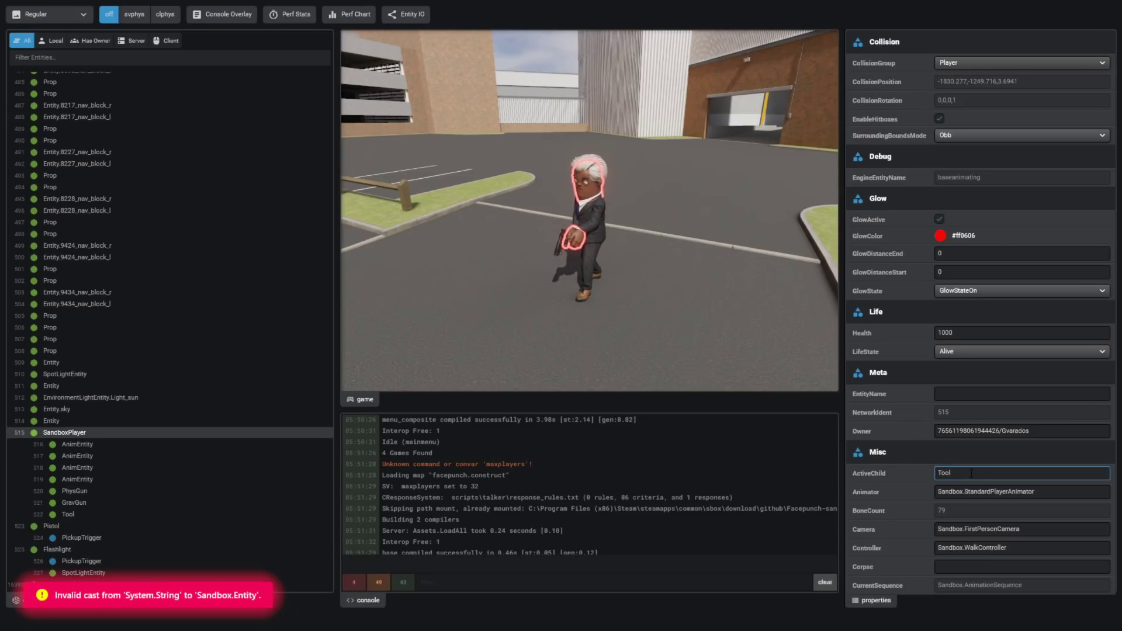
key(Escape)
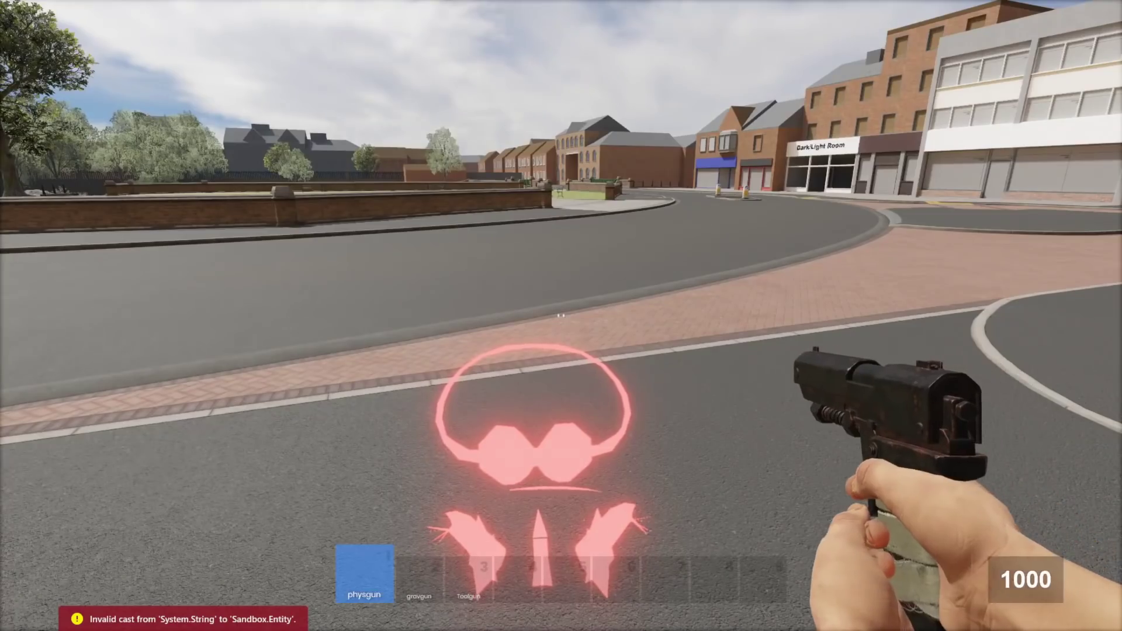
click(560, 316)
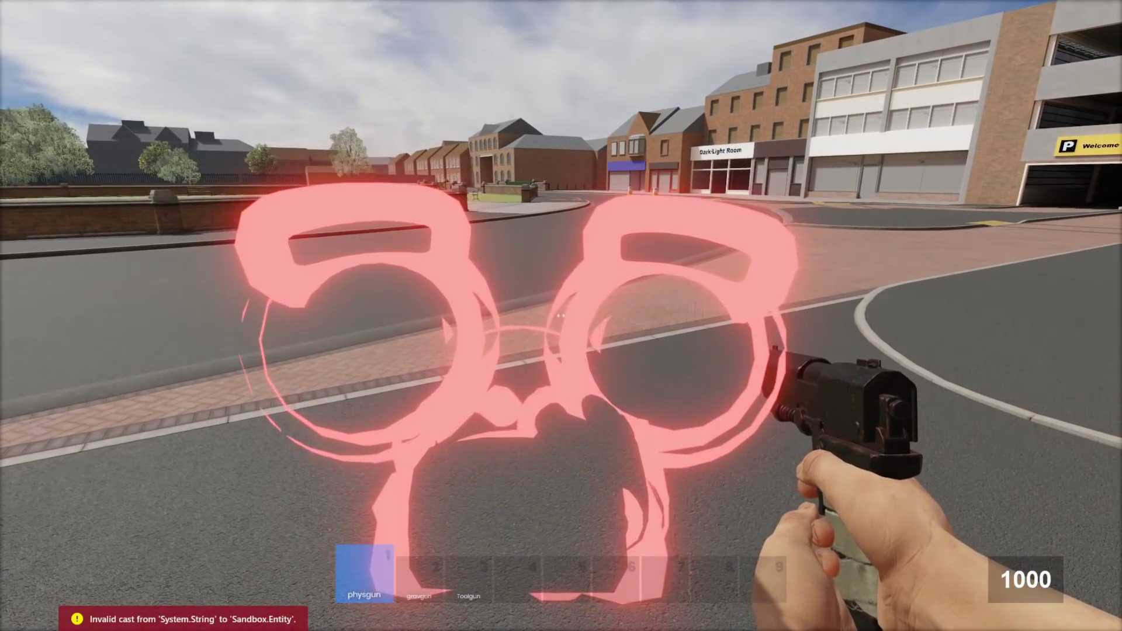
key(grave)
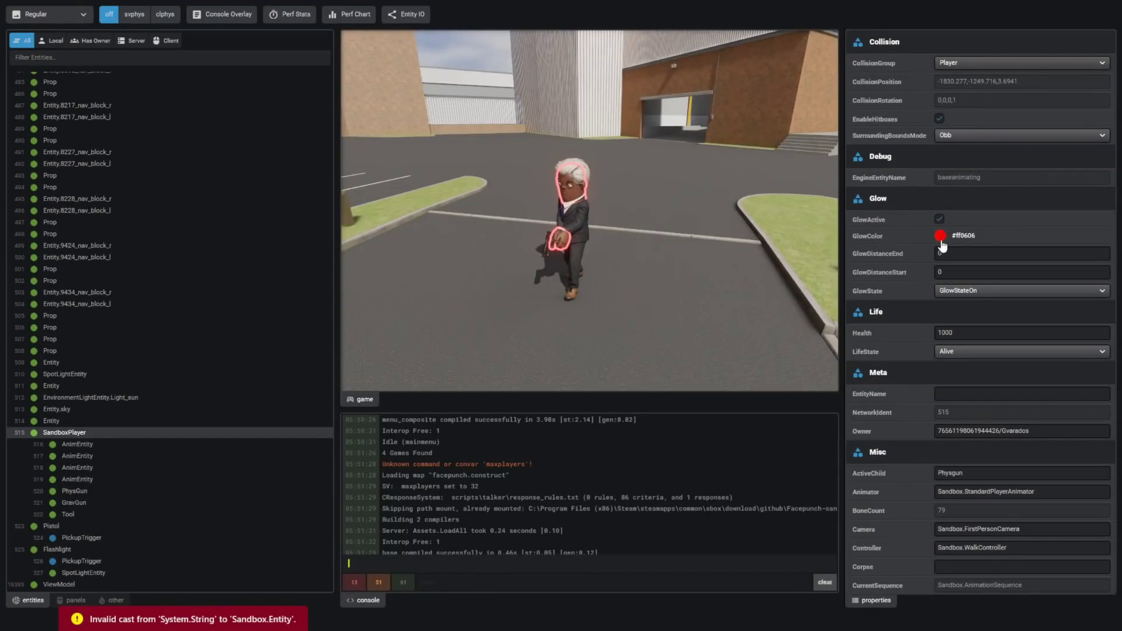
- Shift the player's GlowColor hue to magenta #da06ff
click(940, 237)
drag(977, 416, 979, 414)
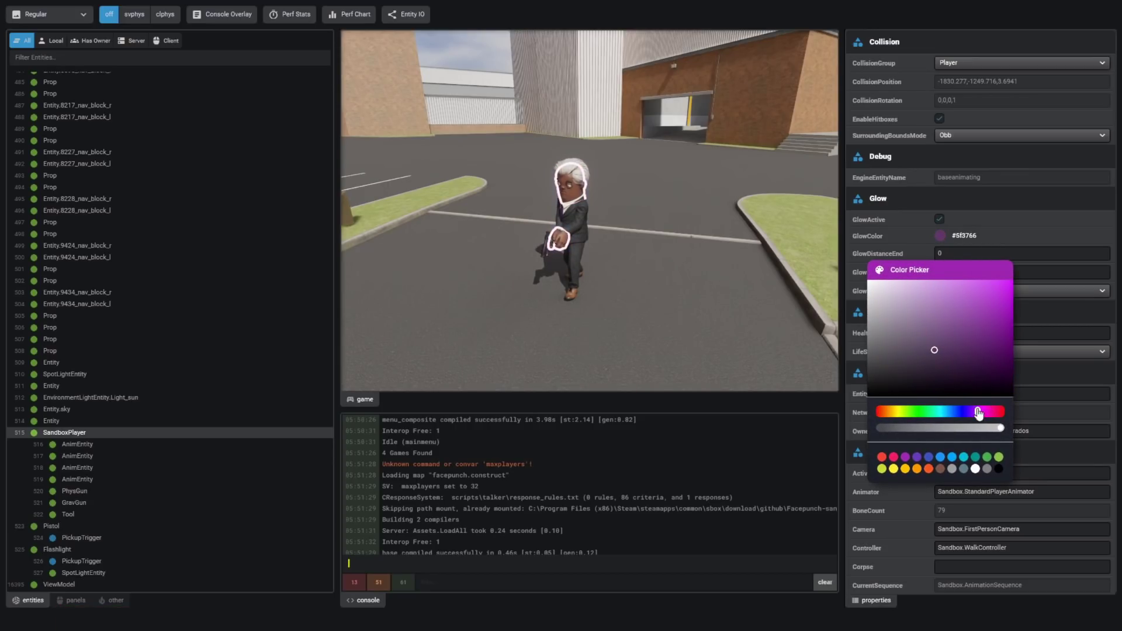
click(957, 257)
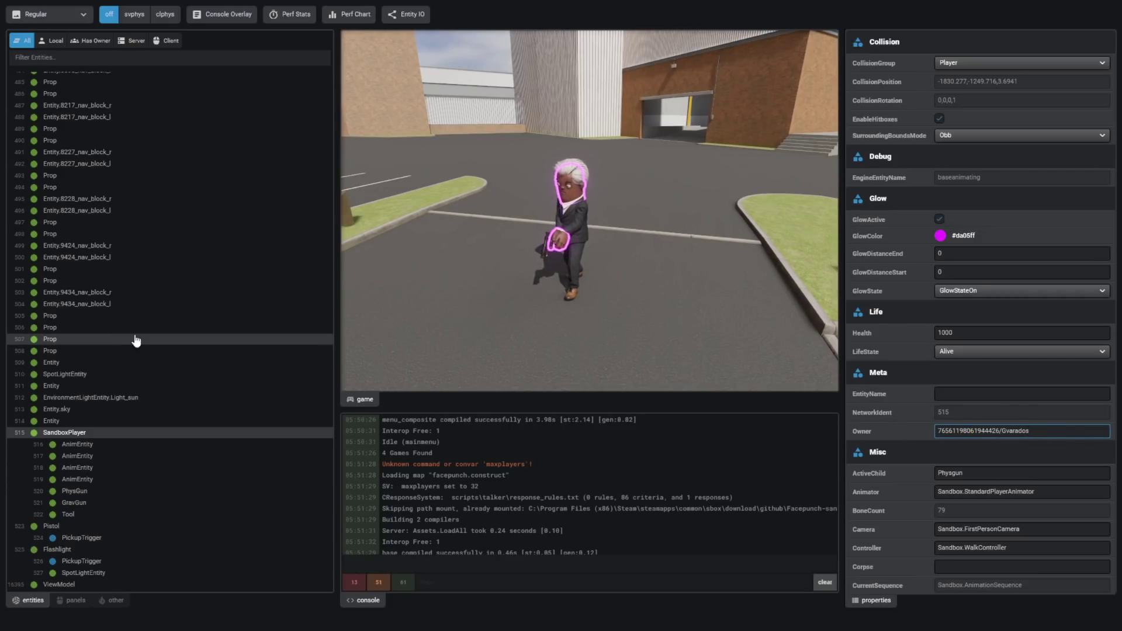
- Set the player's Scale property to 10 and view the enlarged character in game
scroll(142, 220, up, 20)
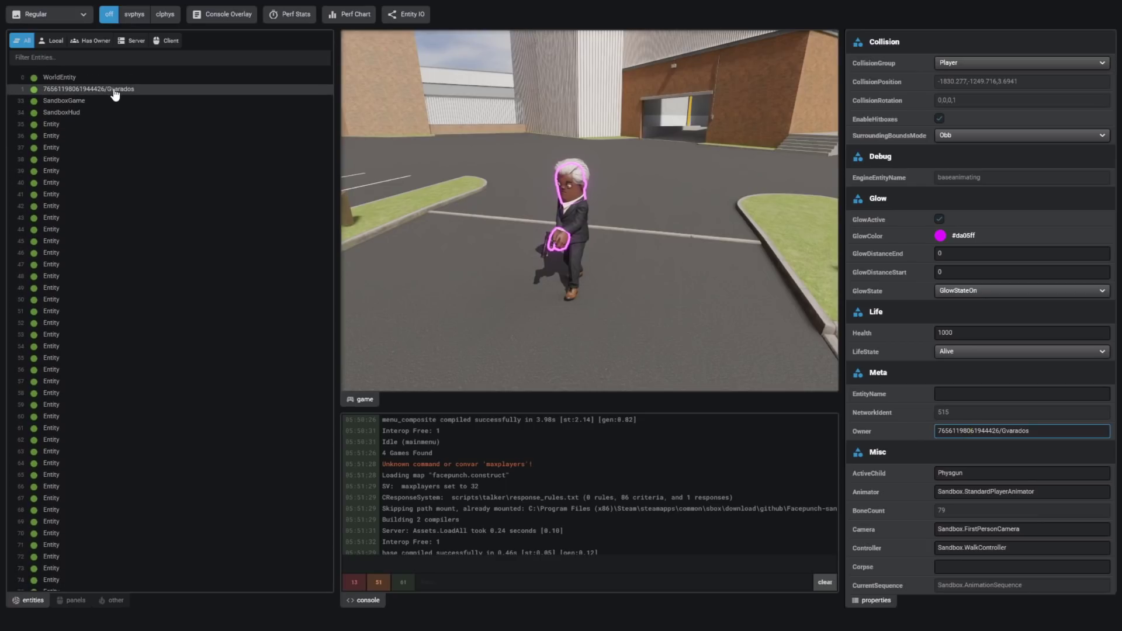
drag(118, 92, 1049, 327)
scroll(1049, 327, down, 1)
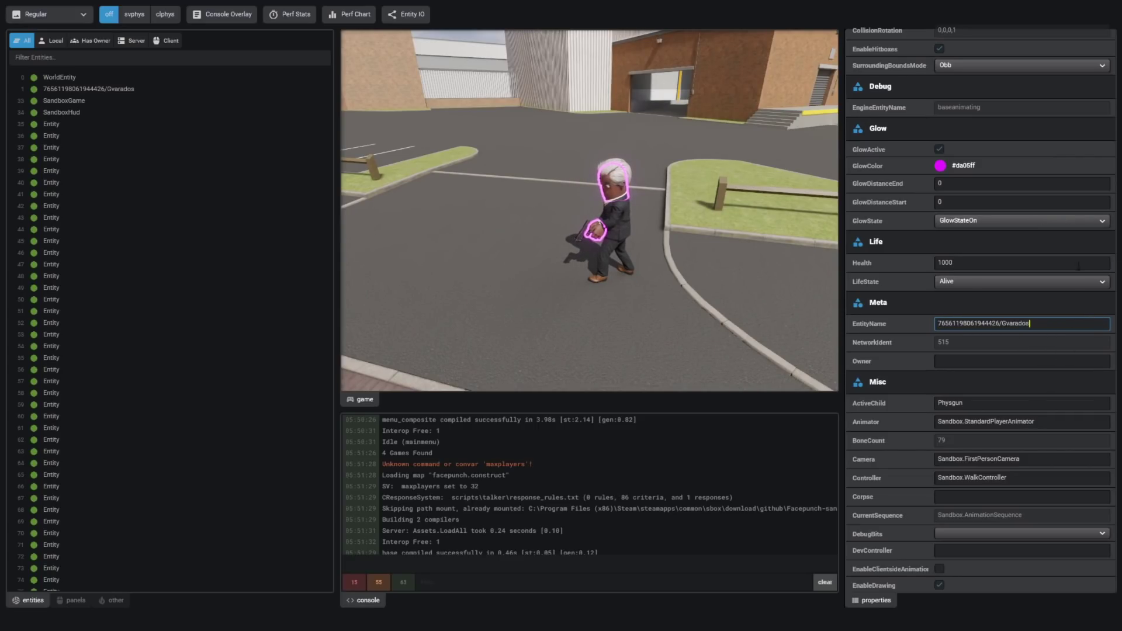
scroll(1068, 396, down, 15)
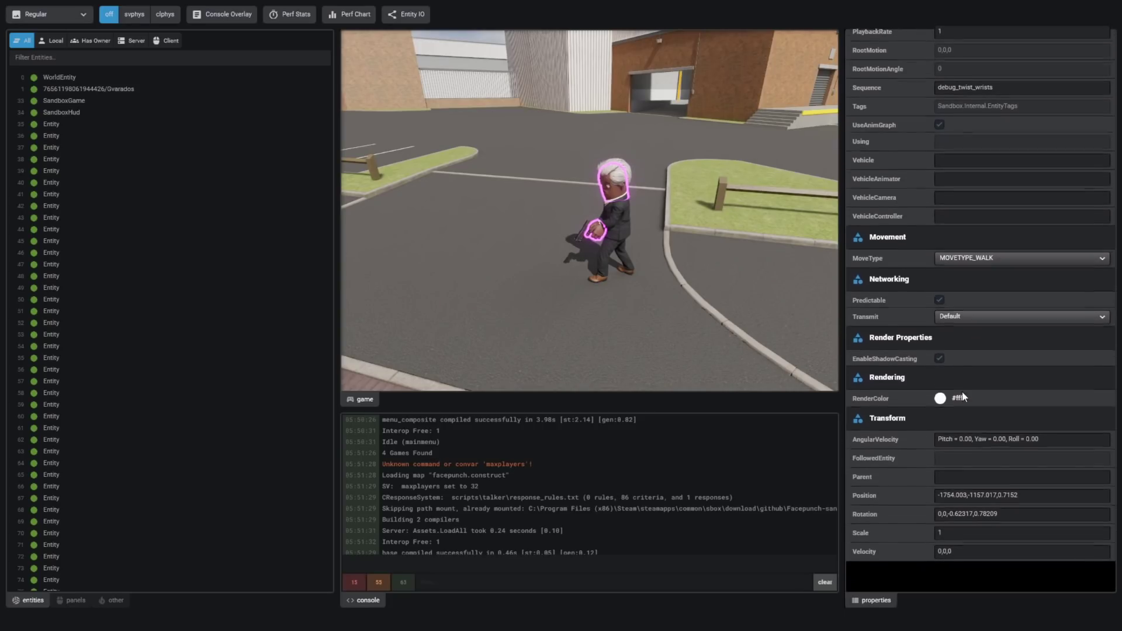
click(1023, 563)
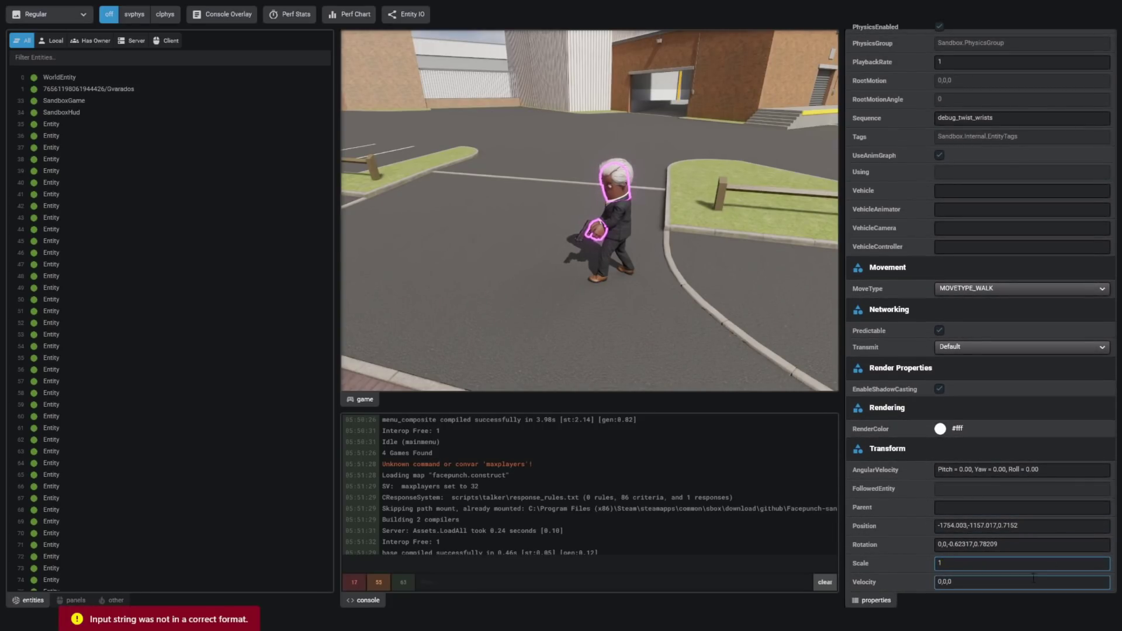
text(0)
key(Return)
key(F1)
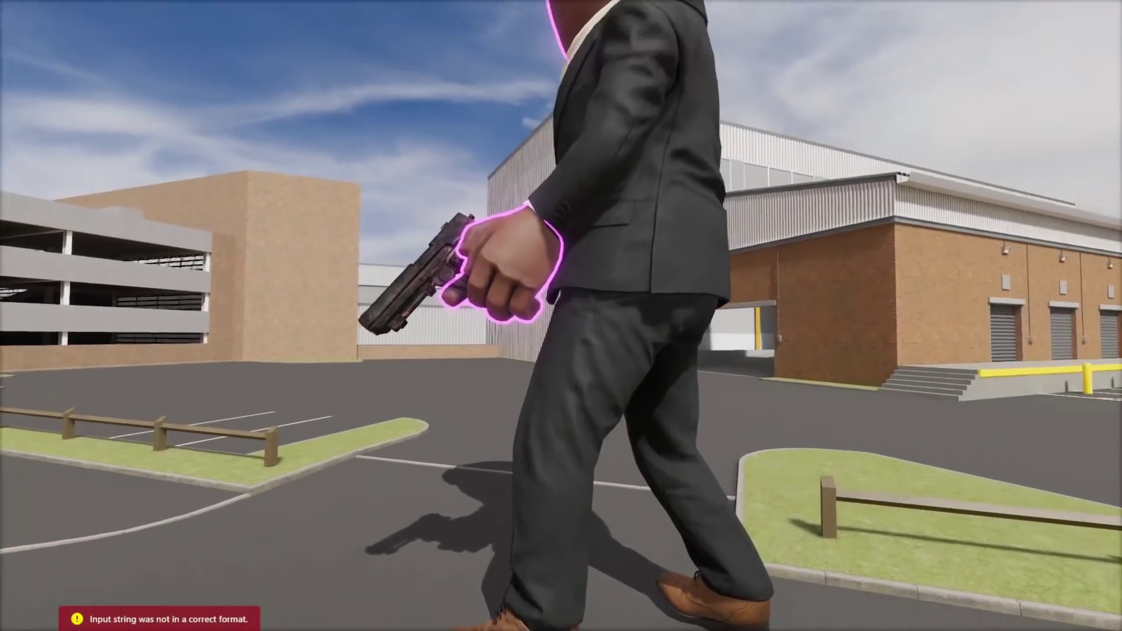
key(c)
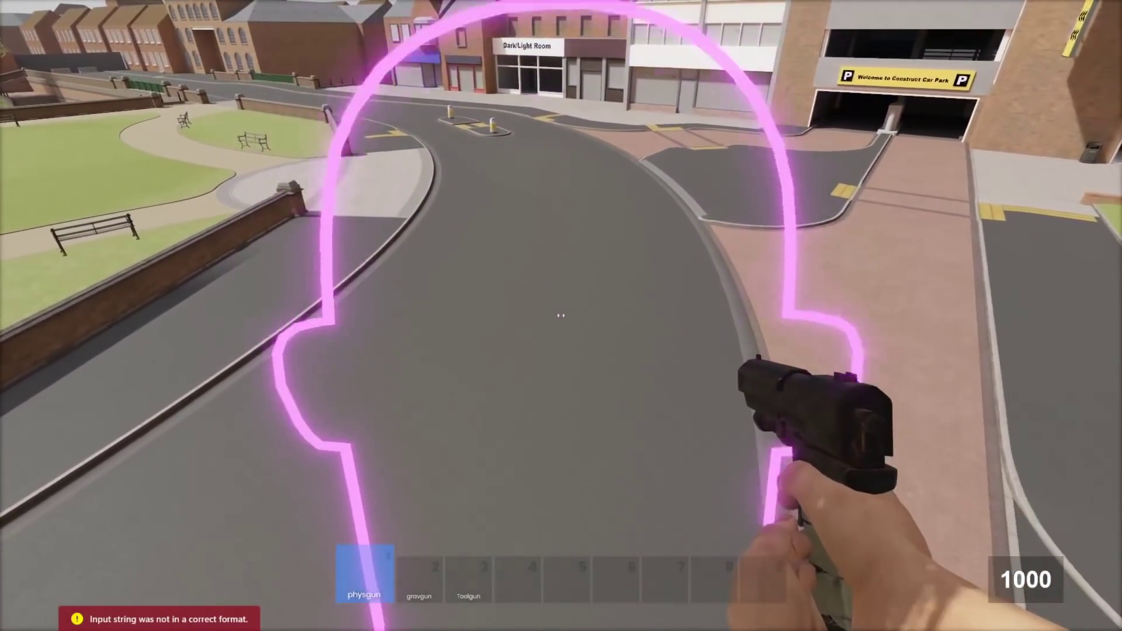
key(F1)
- Raise the player's Scale to 100 to see the town from above, then reset it to normal
double_click(956, 563)
text(10)
key(Return)
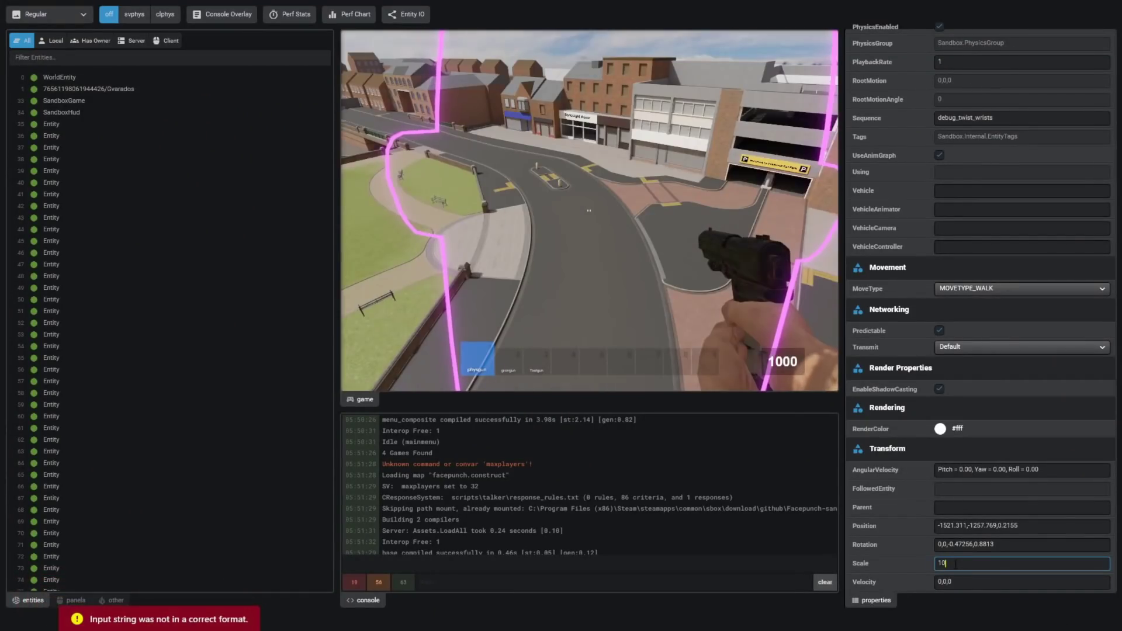
text(0)
key(Return)
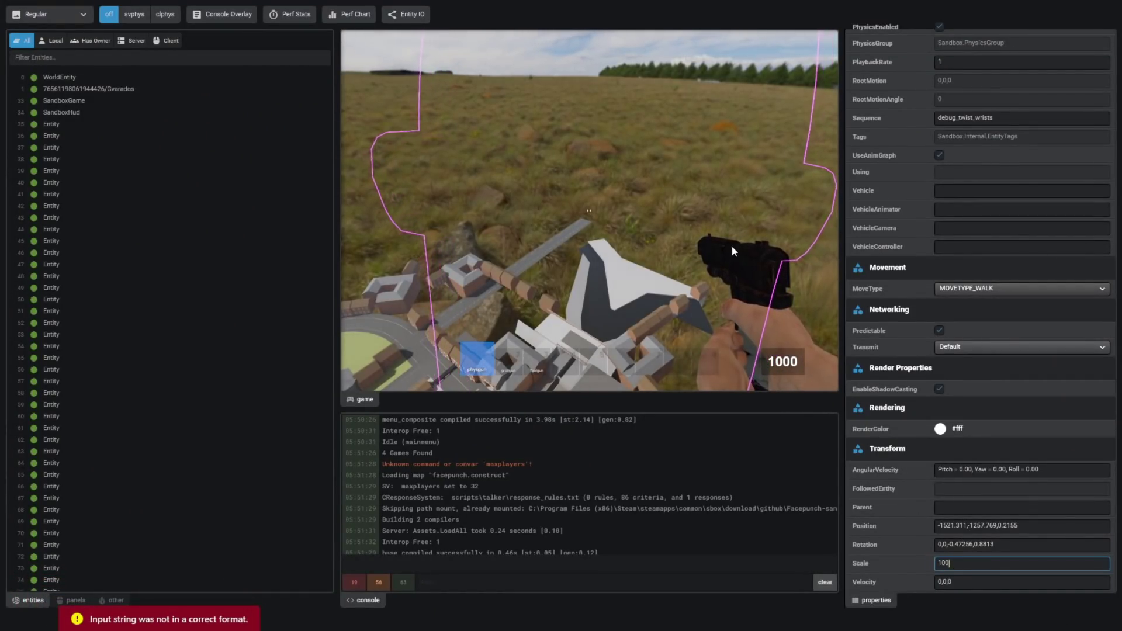
key(F1)
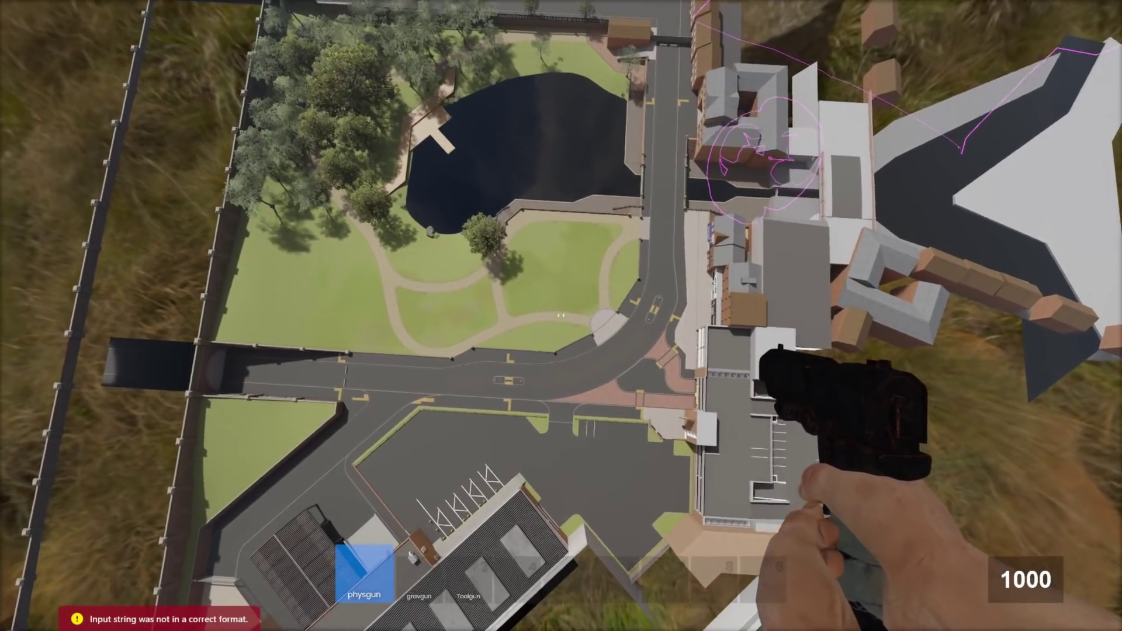
key(F1)
key(F1)
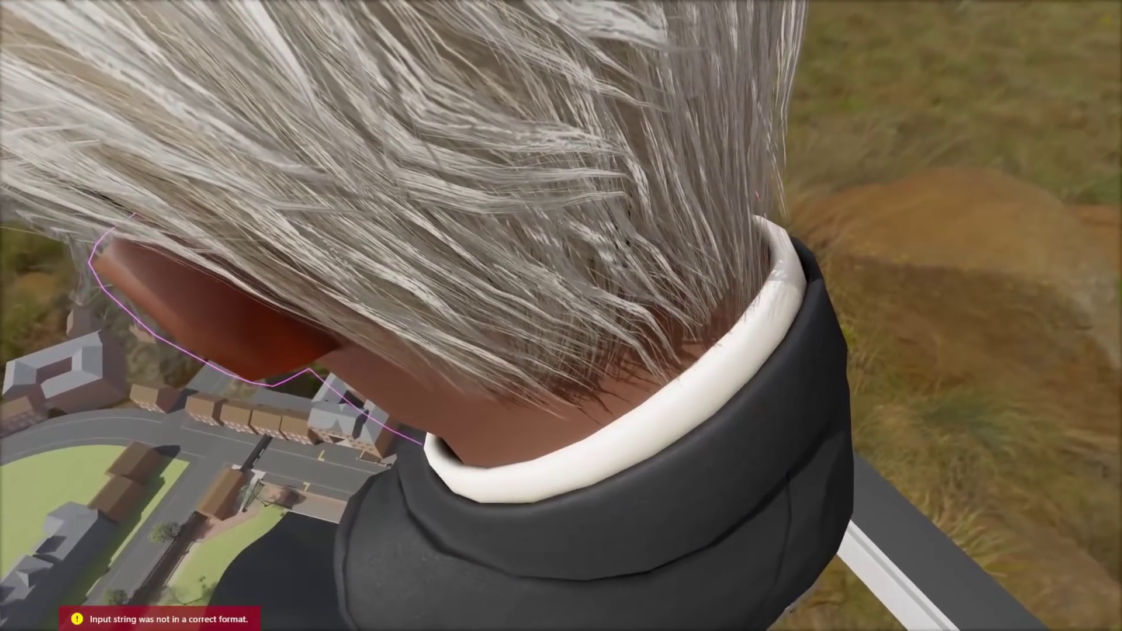
key(F1)
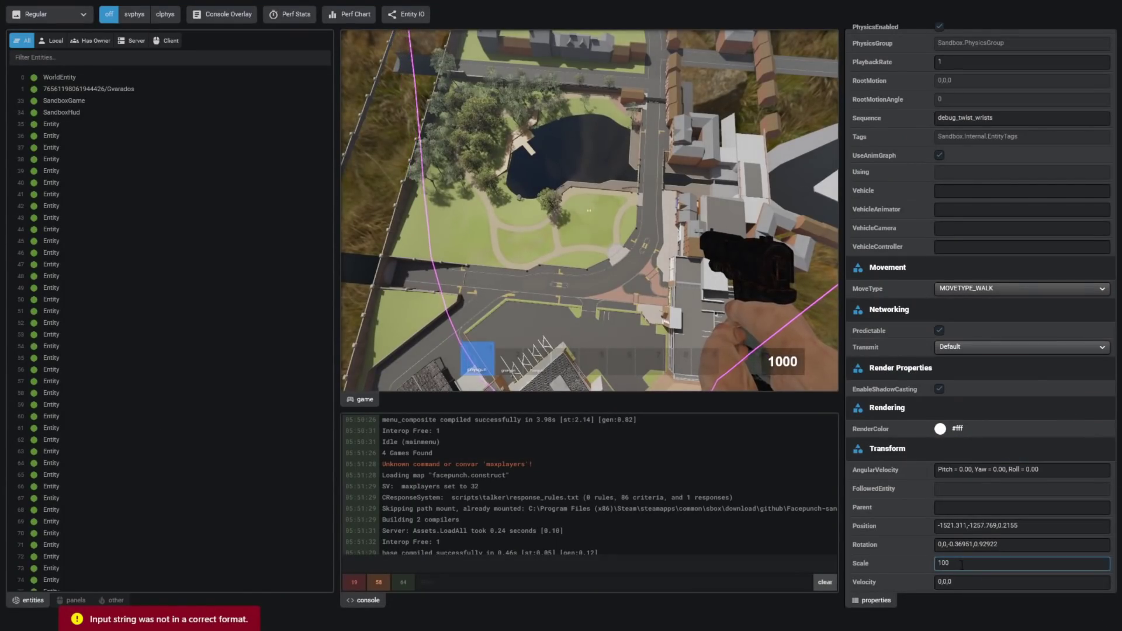
key(Return)
- Inspect entities 48, 140, 82, SpawnPoint 176 and then WaterFunc 173
key(F1)
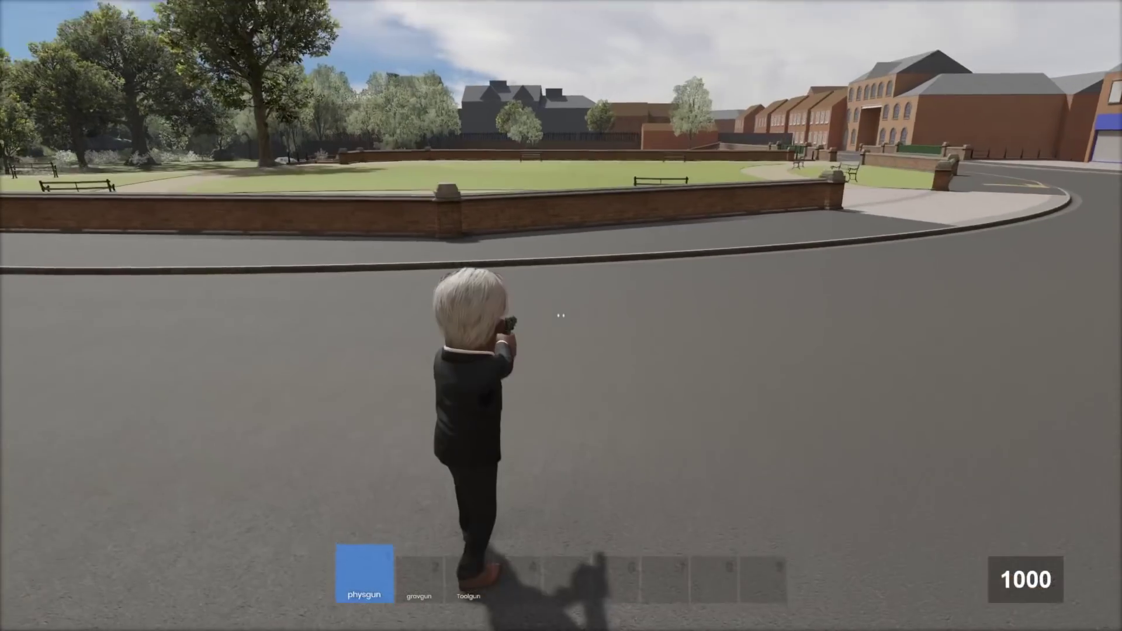
key(F1)
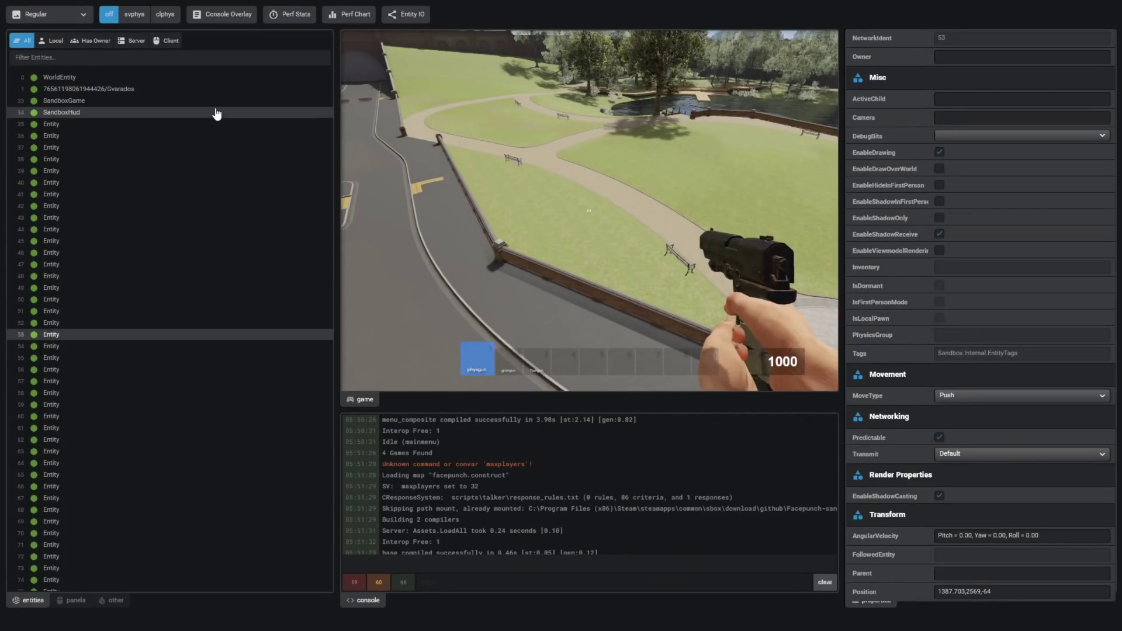
click(240, 277)
scroll(269, 462, down, 10)
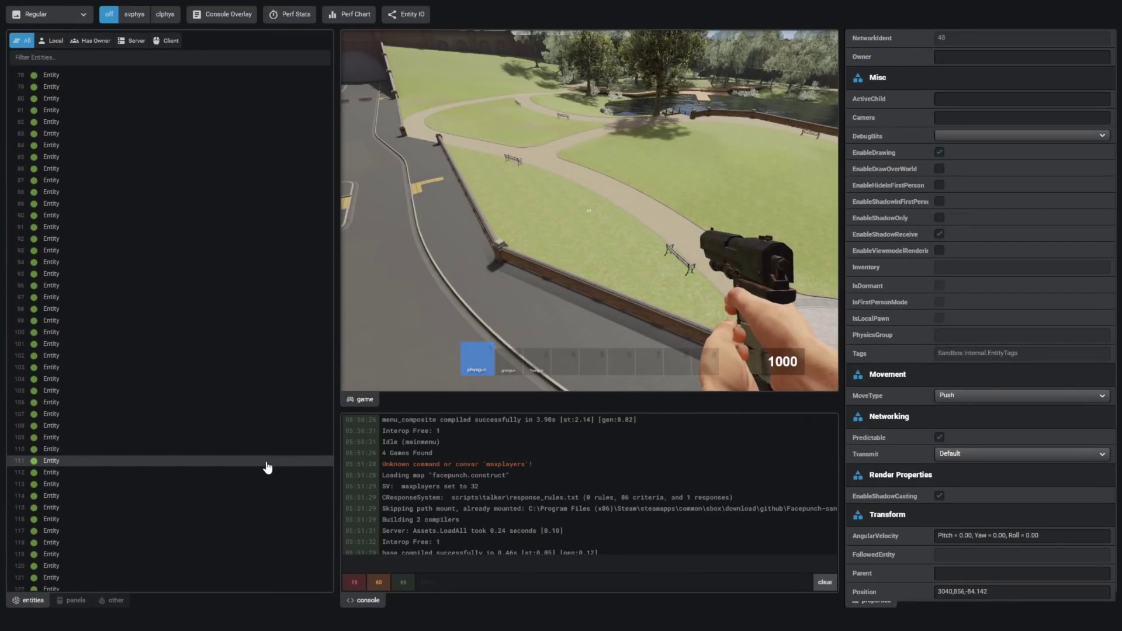
click(268, 461)
scroll(261, 465, up, 7)
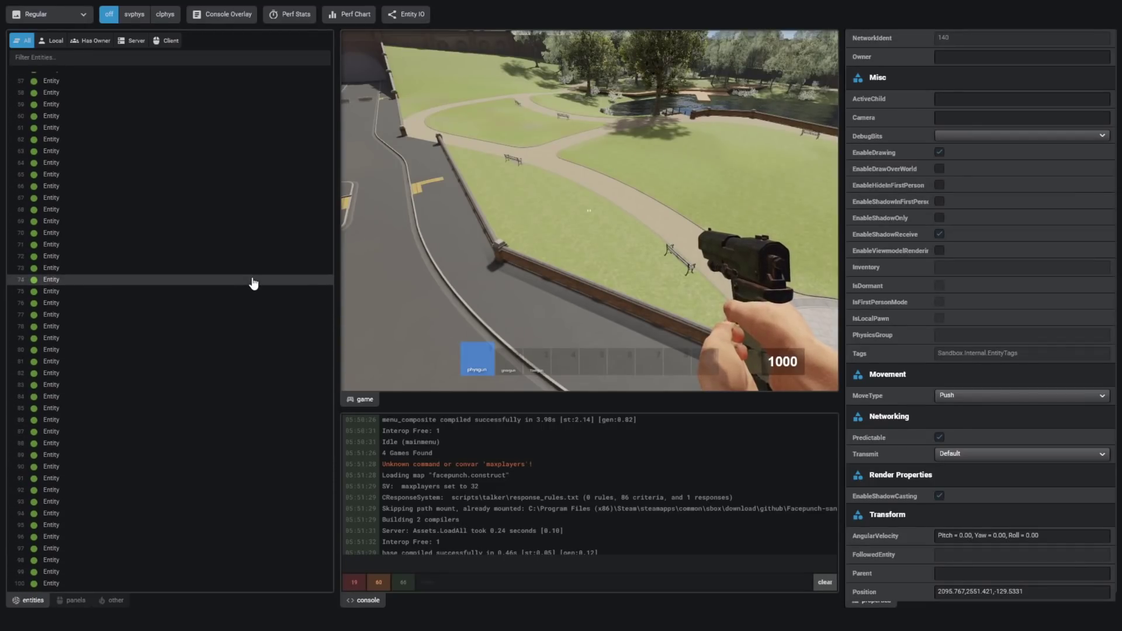
click(275, 371)
scroll(230, 323, down, 20)
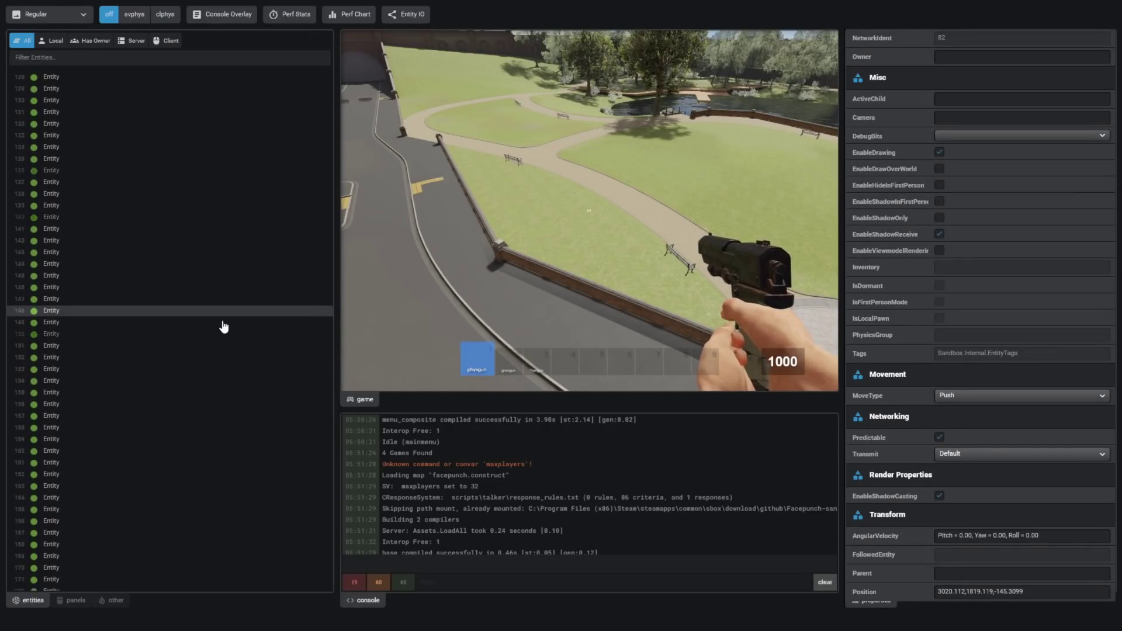
scroll(224, 326, down, 8)
click(170, 309)
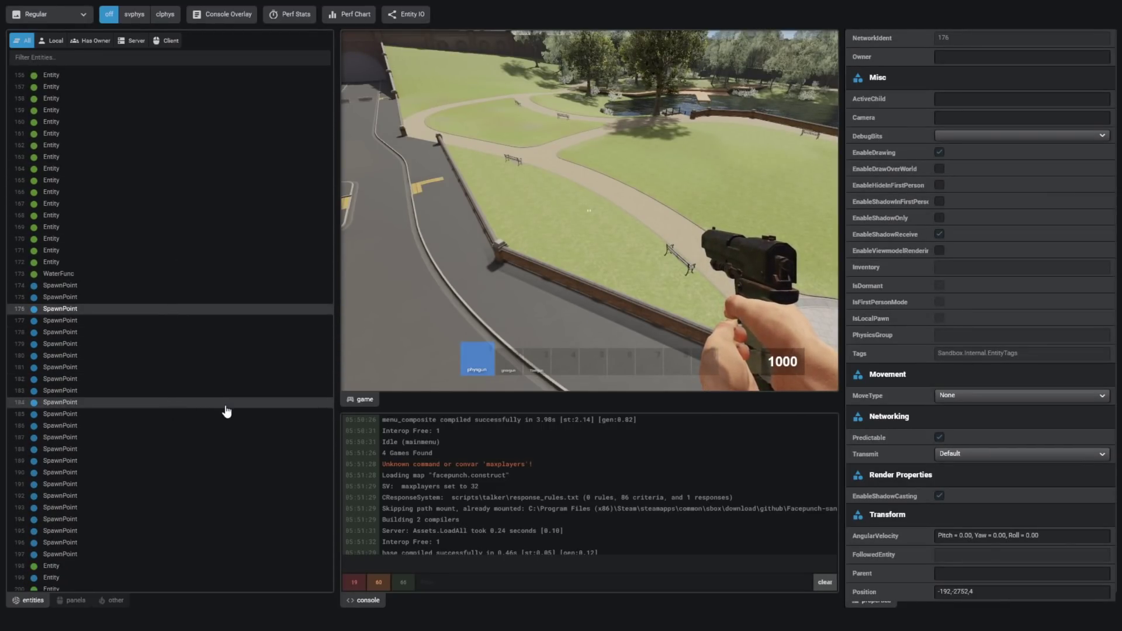
click(95, 274)
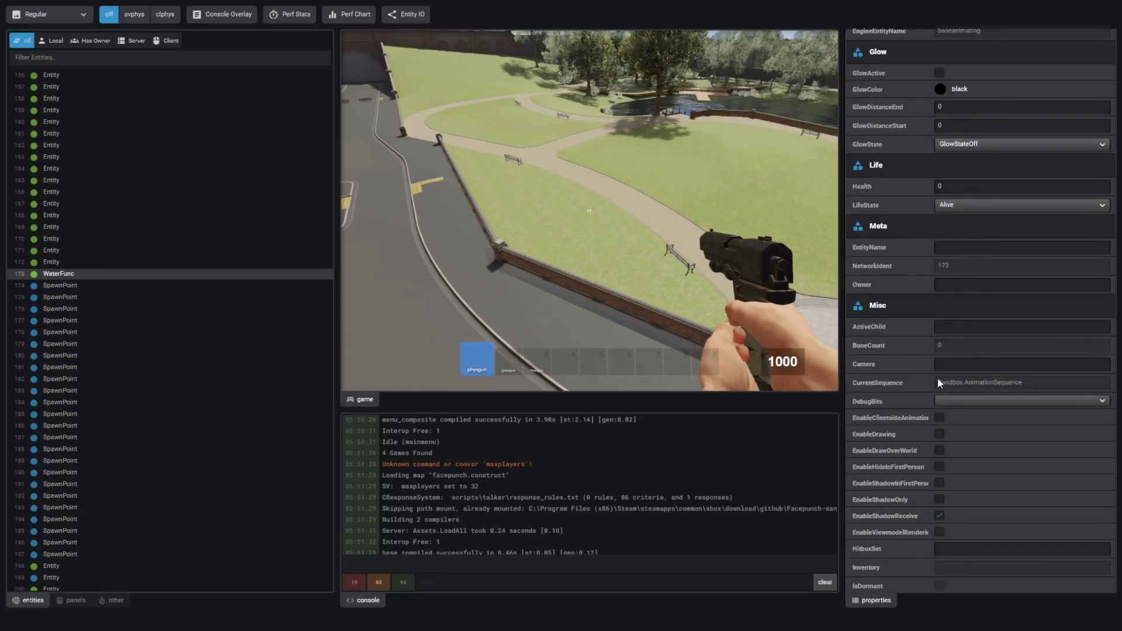
scroll(909, 380, up, 3)
scroll(910, 379, down, 1)
- Turn on WaterFunc's GlowActive and set its glow colour to red #ff0000
key(F1)
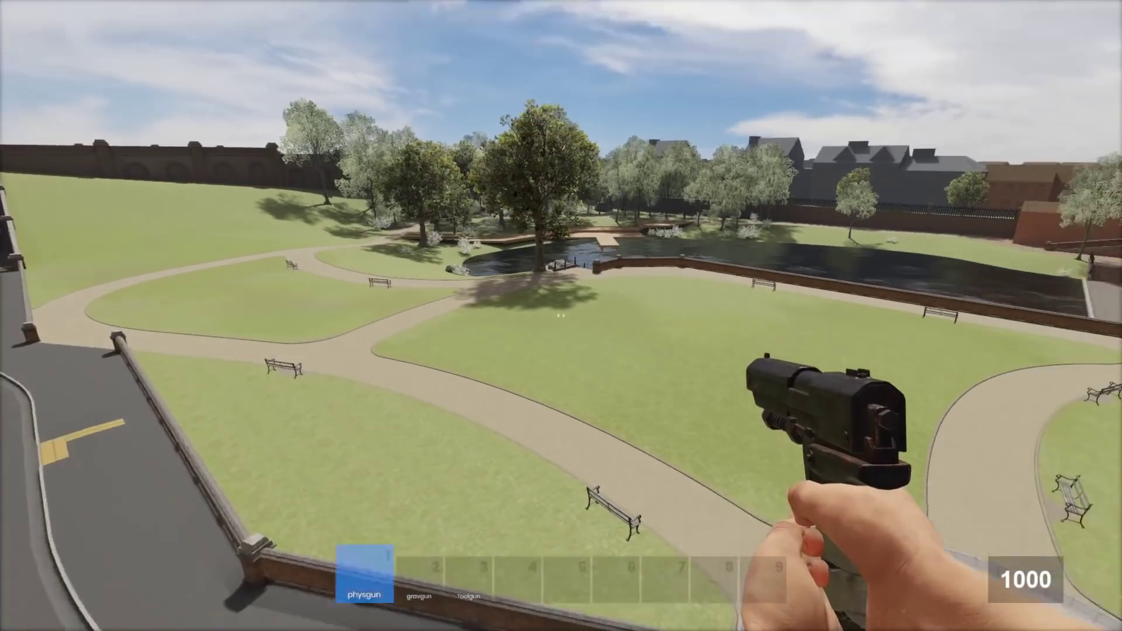
key(F1)
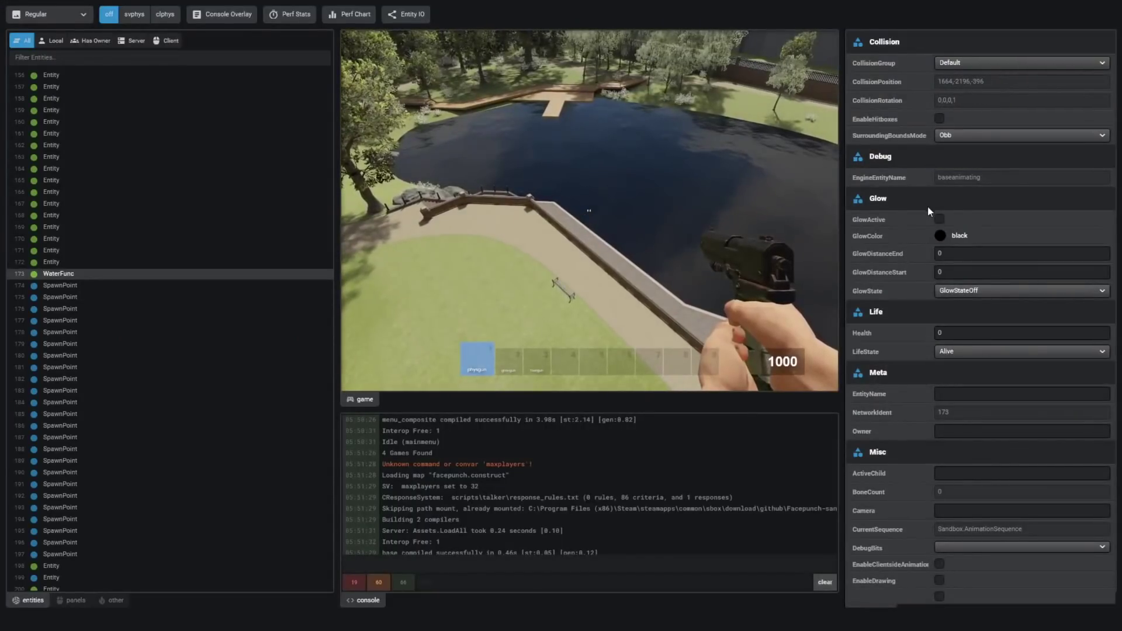
click(939, 219)
click(940, 235)
drag(970, 316, 1048, 286)
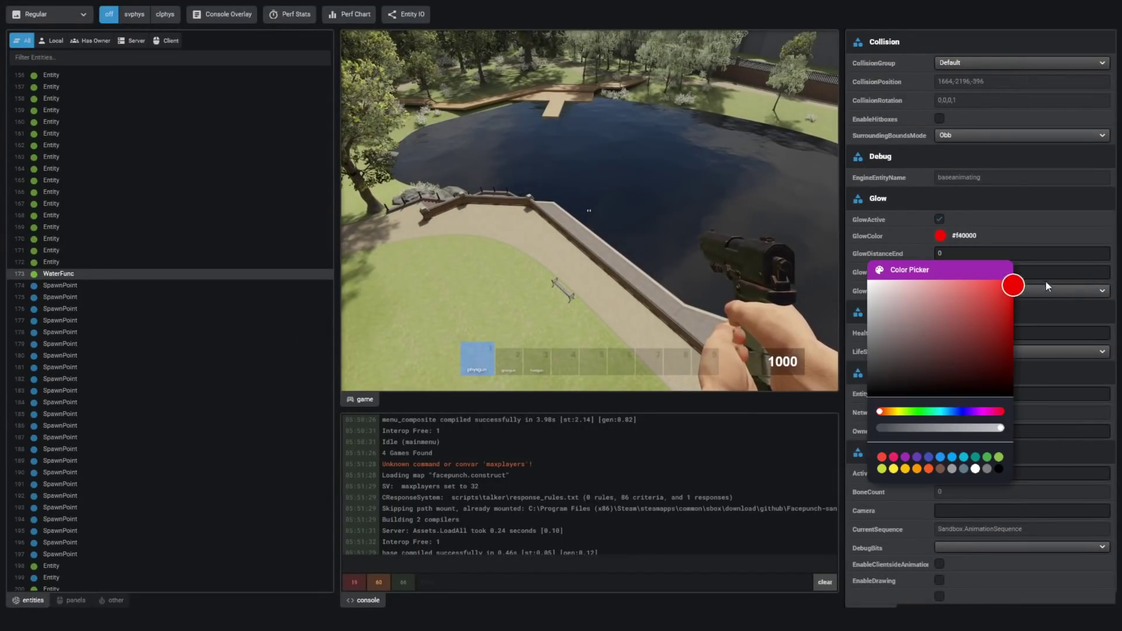
- Select Prop 245 and give it an active red glow
click(537, 226)
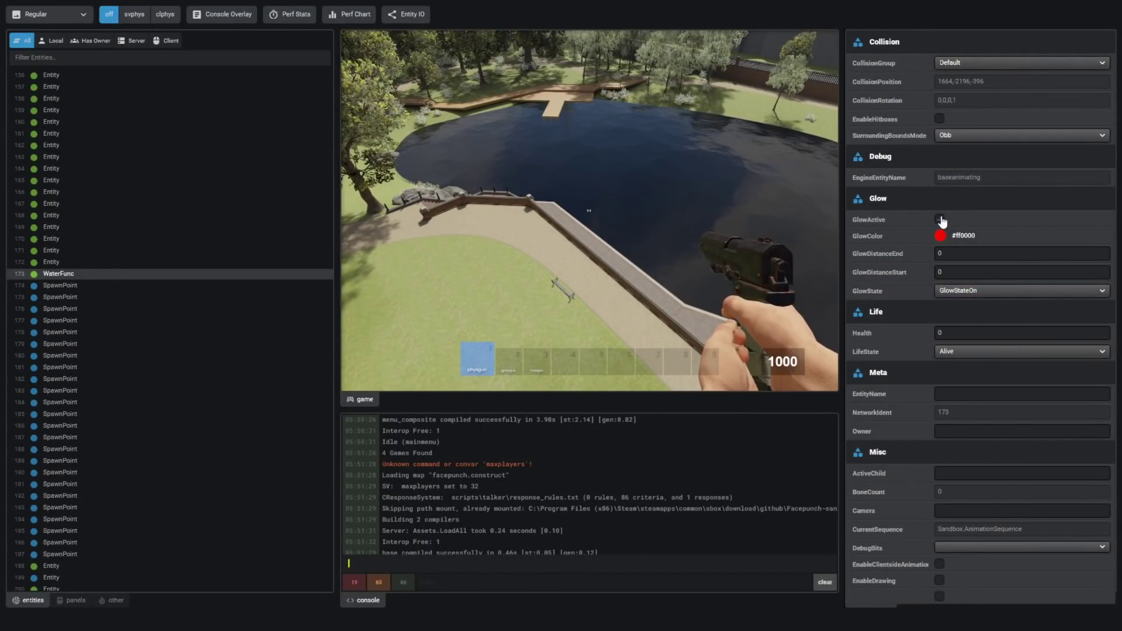
key(F1)
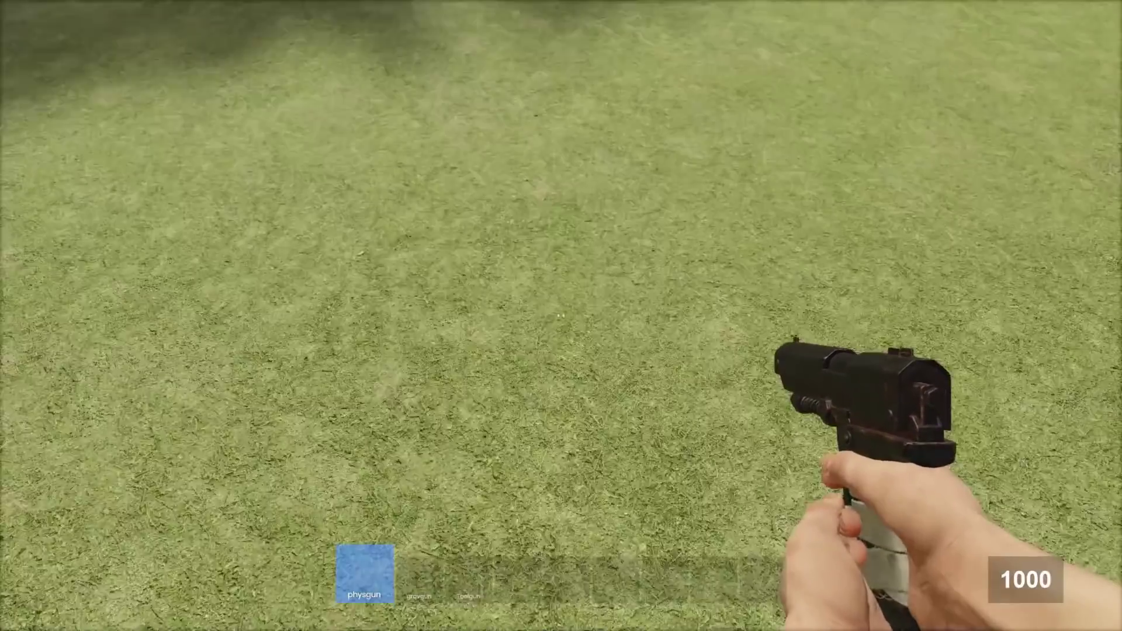
key(F1)
click(148, 428)
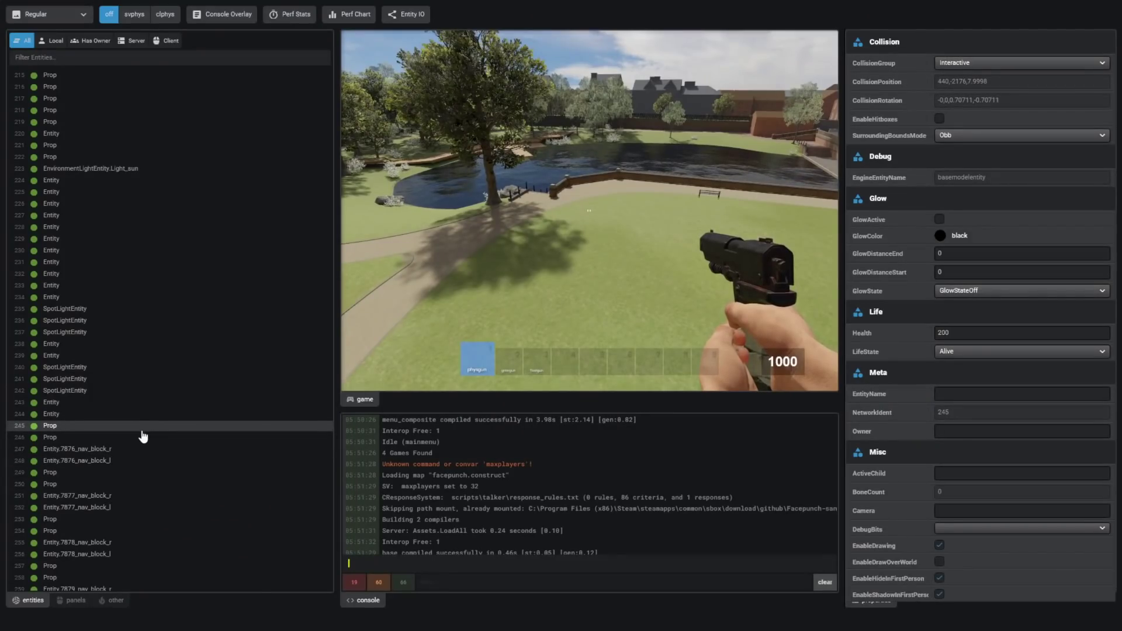
click(940, 236)
click(1026, 368)
- Walk up to the red-outlined brick wall, then fly back above the park
key(F1)
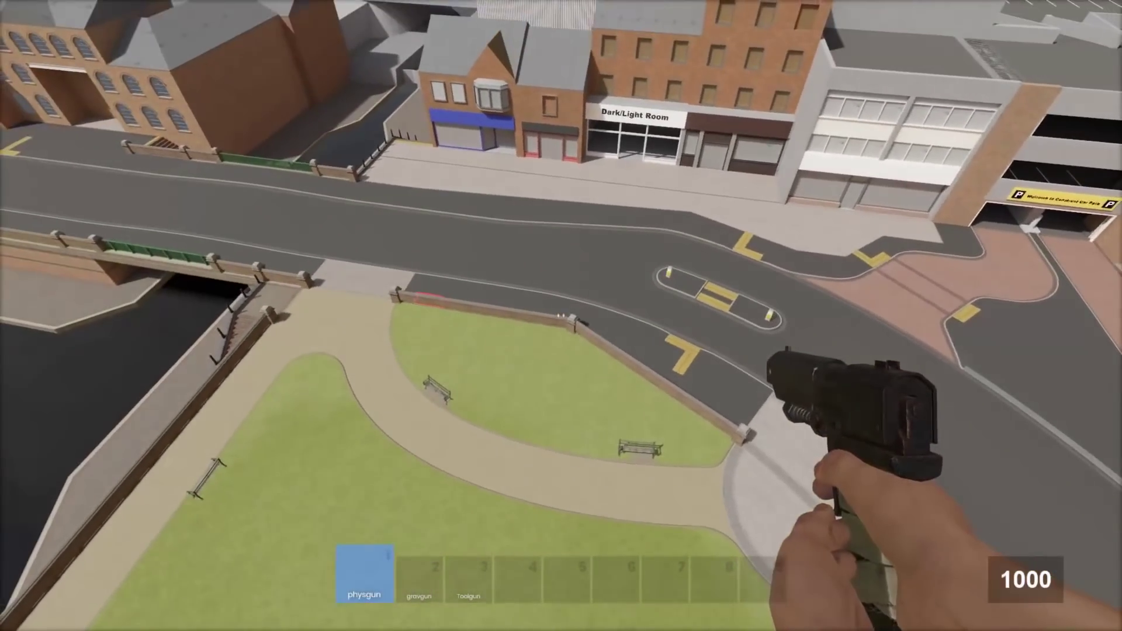
key(w)
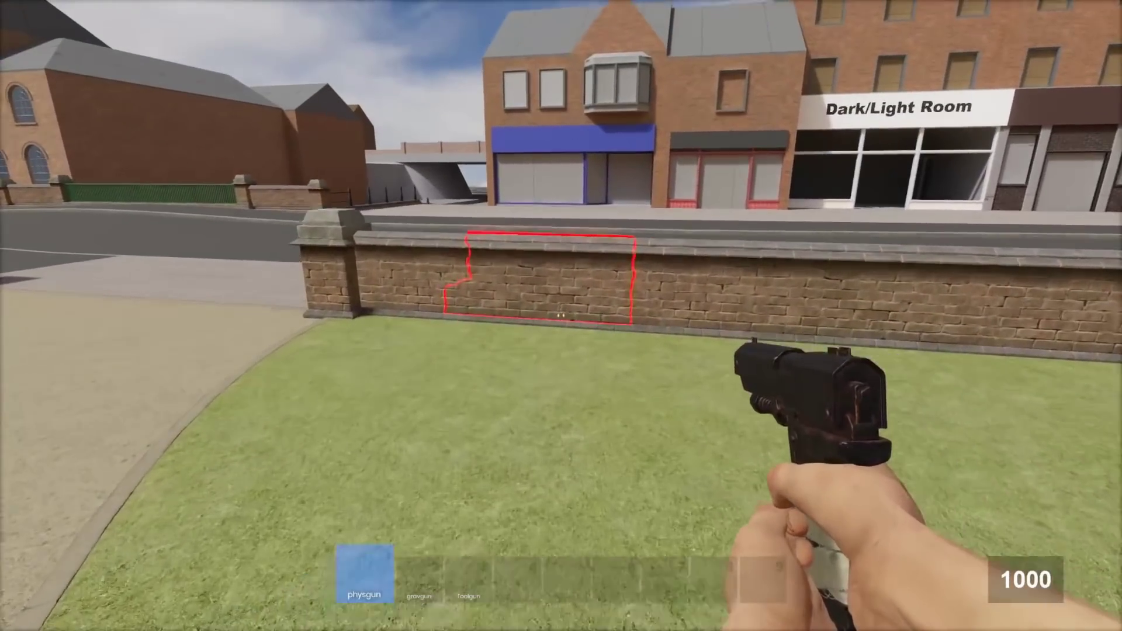
key(s)
key(F1)
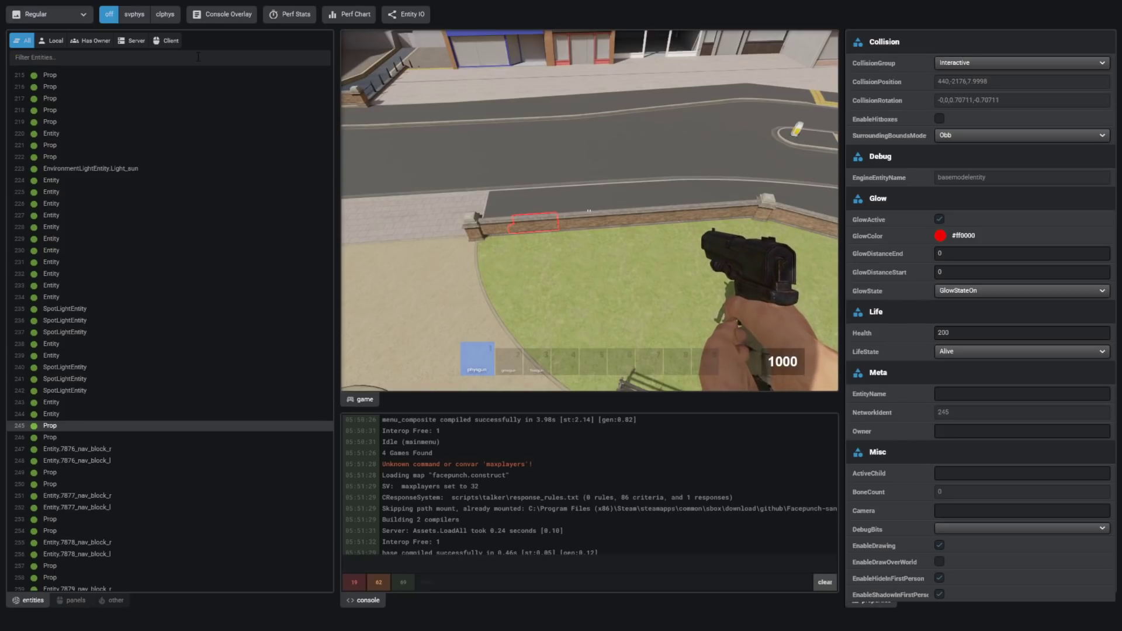
- Filter entities by 'prop' and 'pl' to inspect Prop 482 and SandboxPlayer, then clear the filter
text(prop)
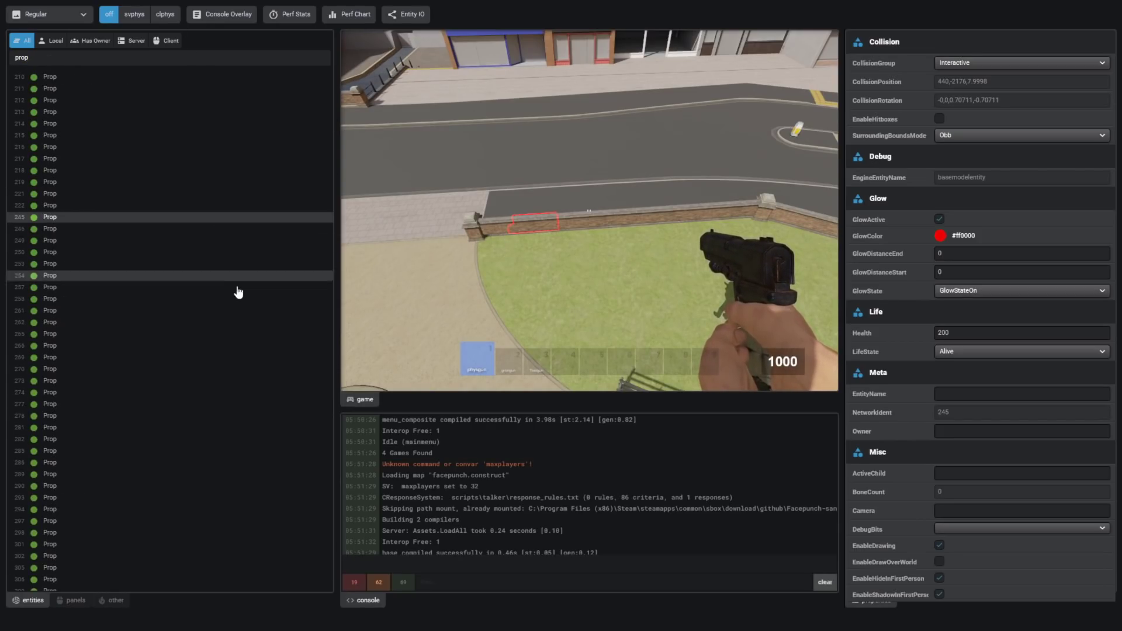
click(118, 408)
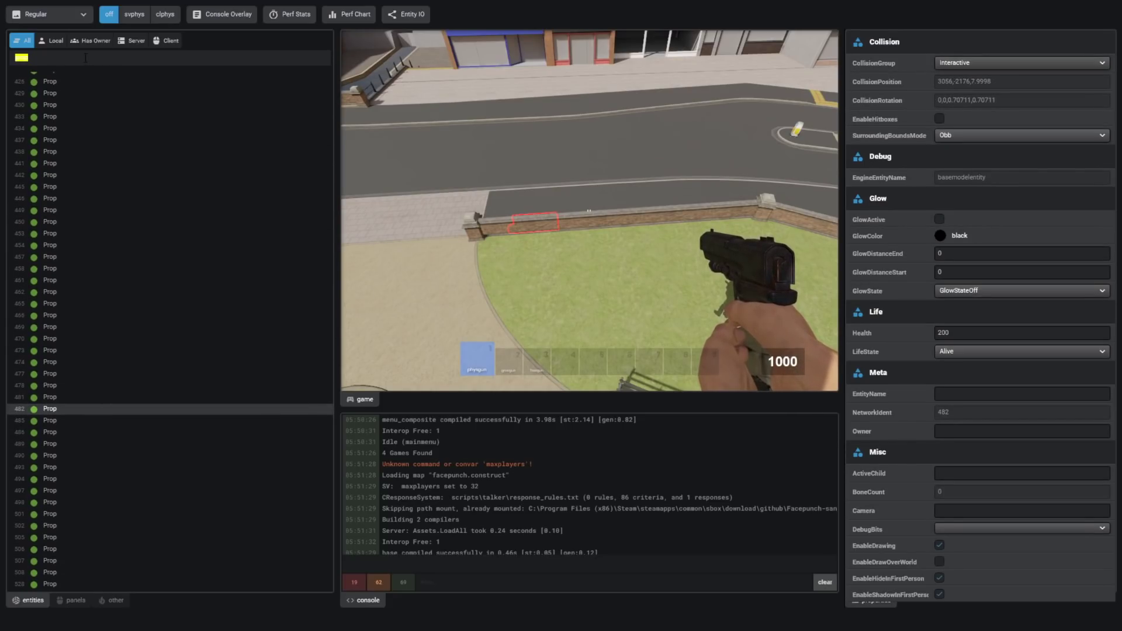
text(player)
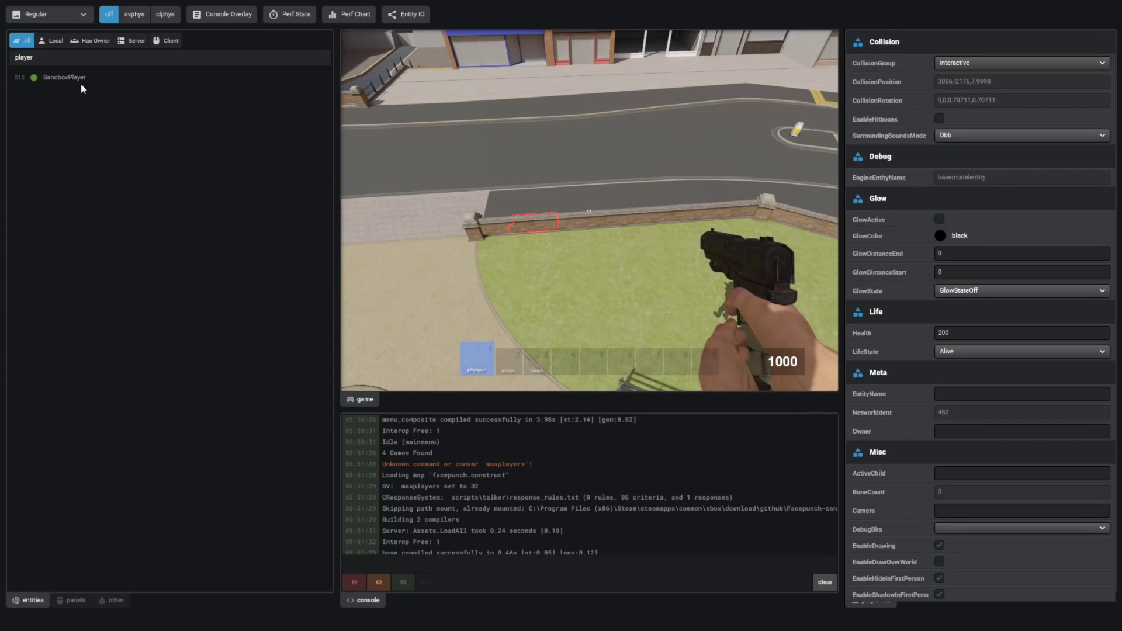
click(81, 79)
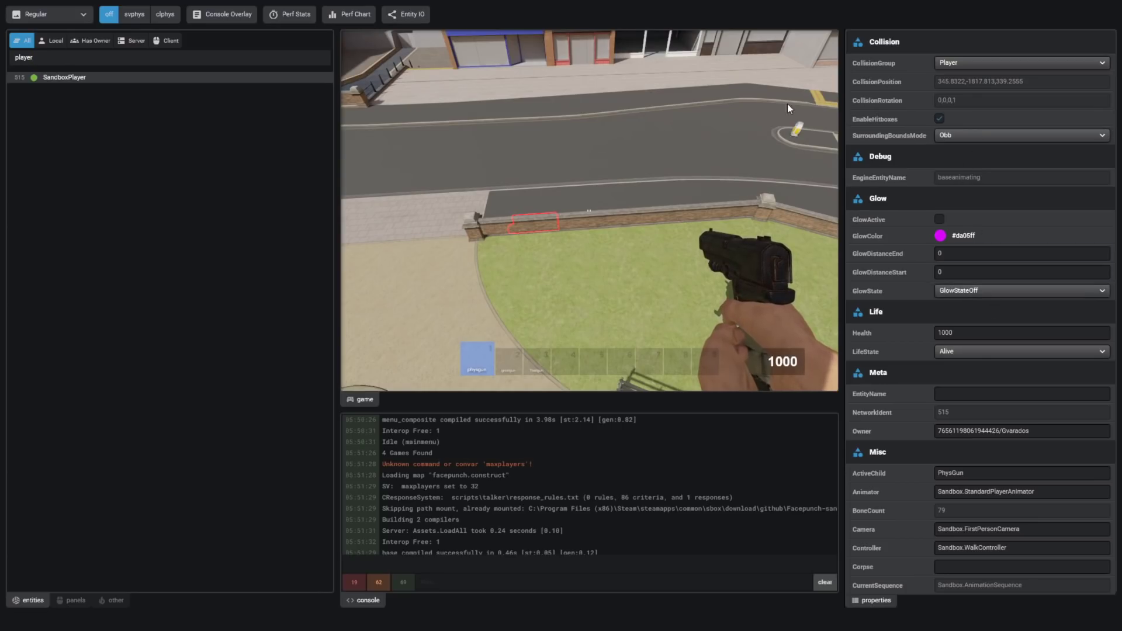
key(ctrl+a)
key(BackSpace)
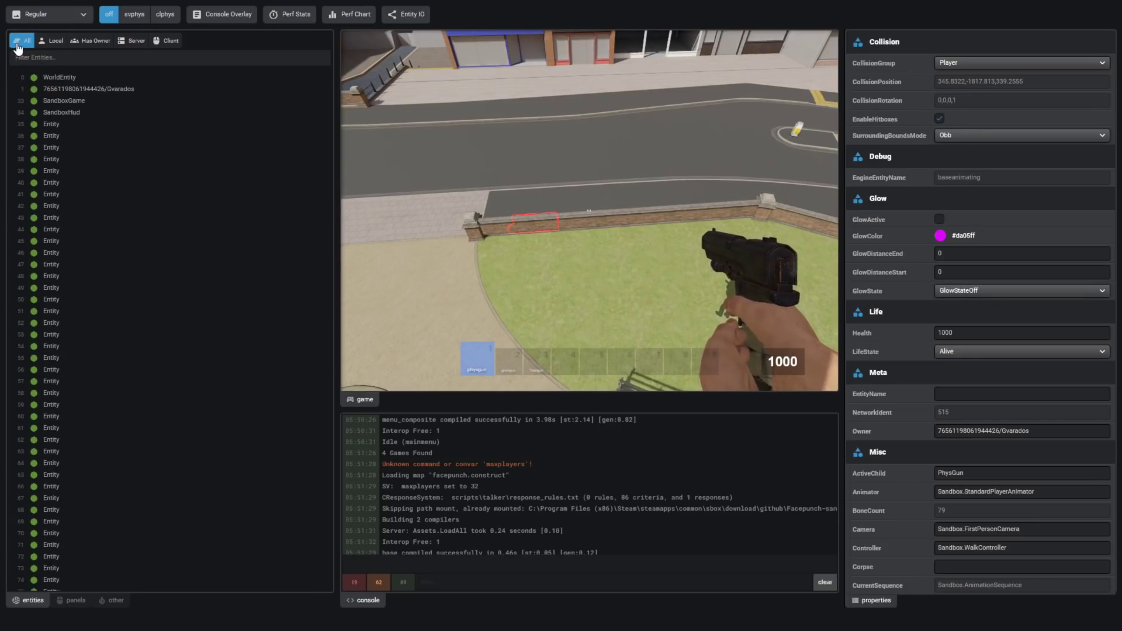
- Cycle the entity filters through Local, Owner, Server and Client, ending on All
click(52, 40)
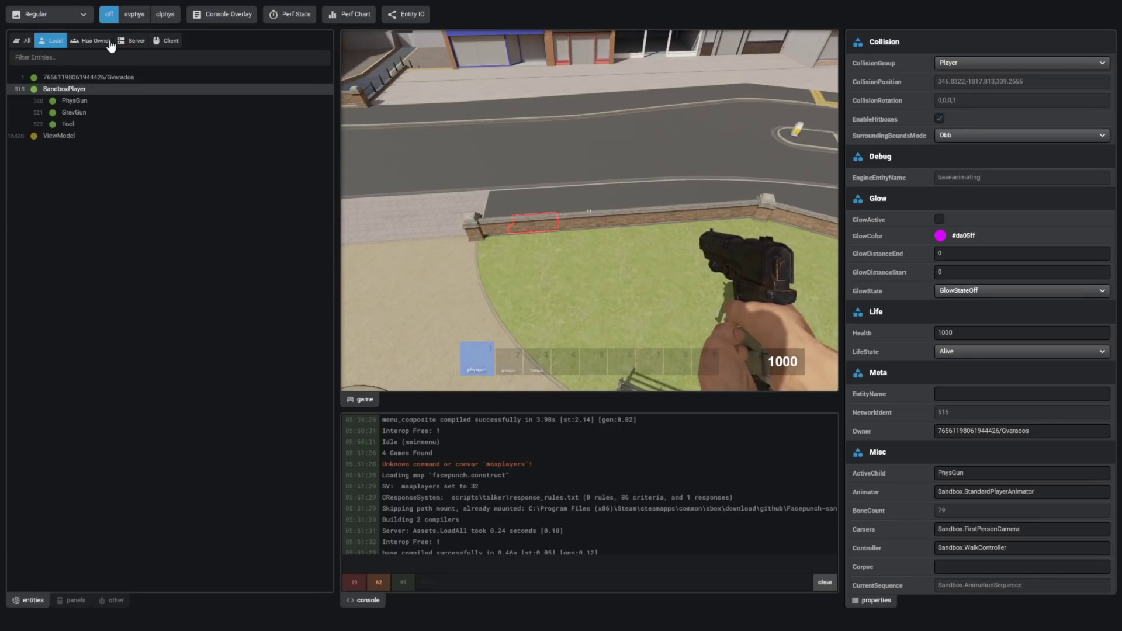
click(101, 42)
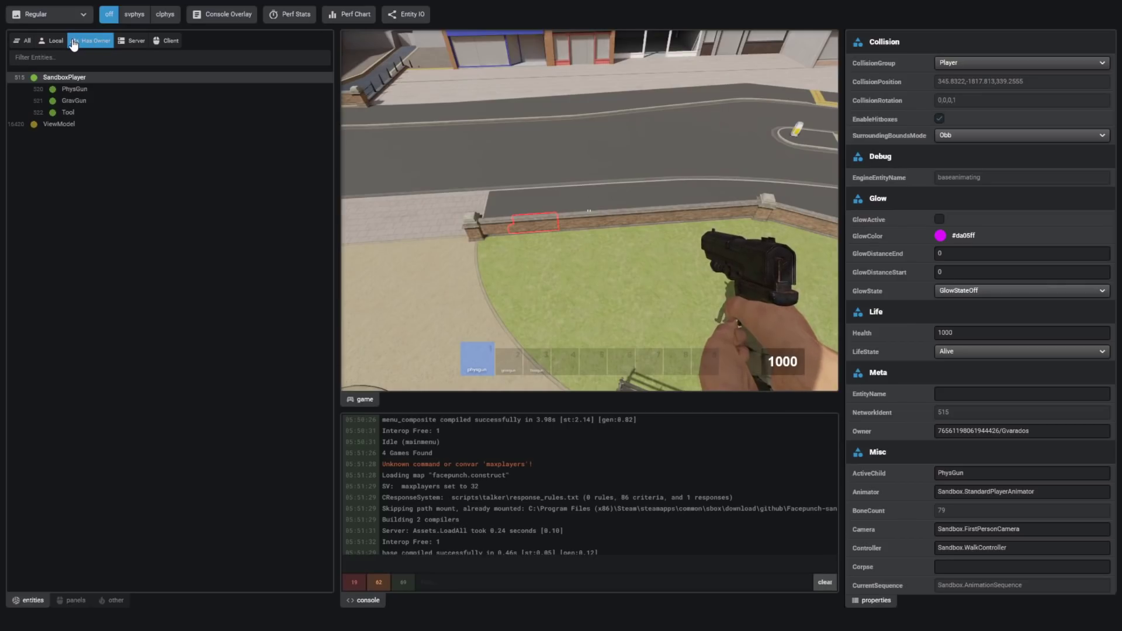
click(133, 42)
click(166, 43)
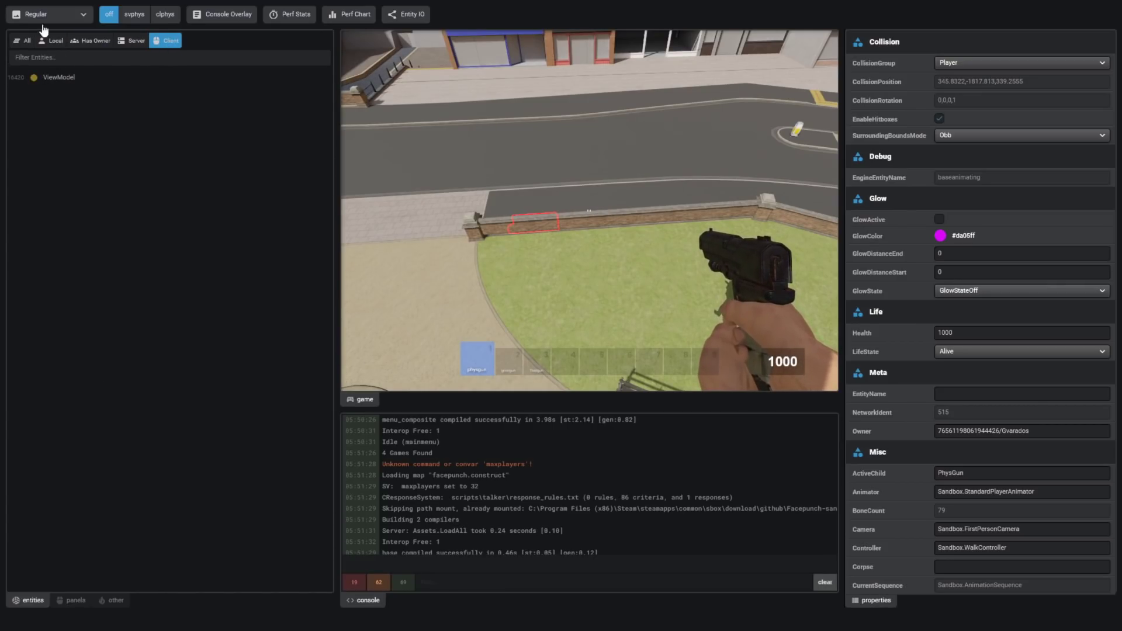
click(24, 42)
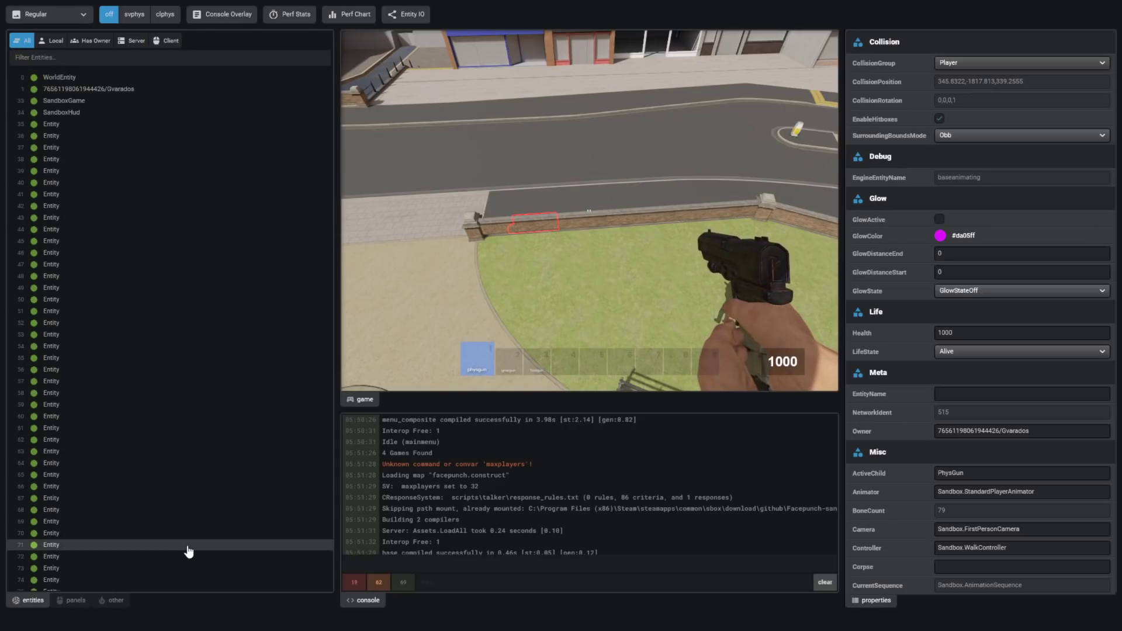
- Switch the inspector to UI panels and inspect the Sandbox.LoadingScreen panel tree
click(72, 600)
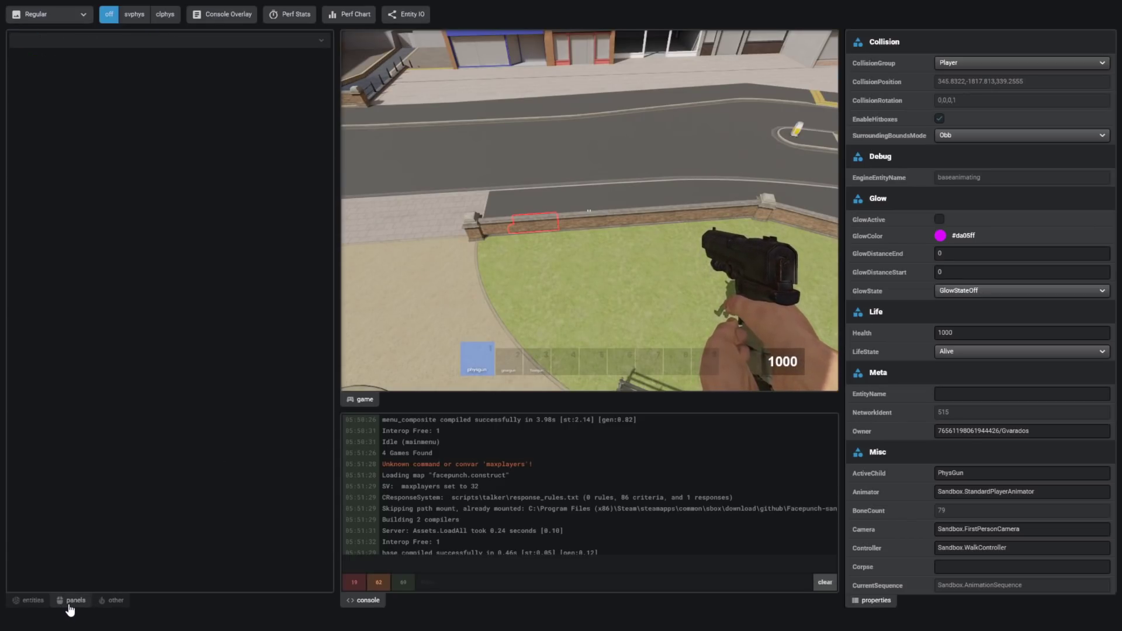
click(114, 611)
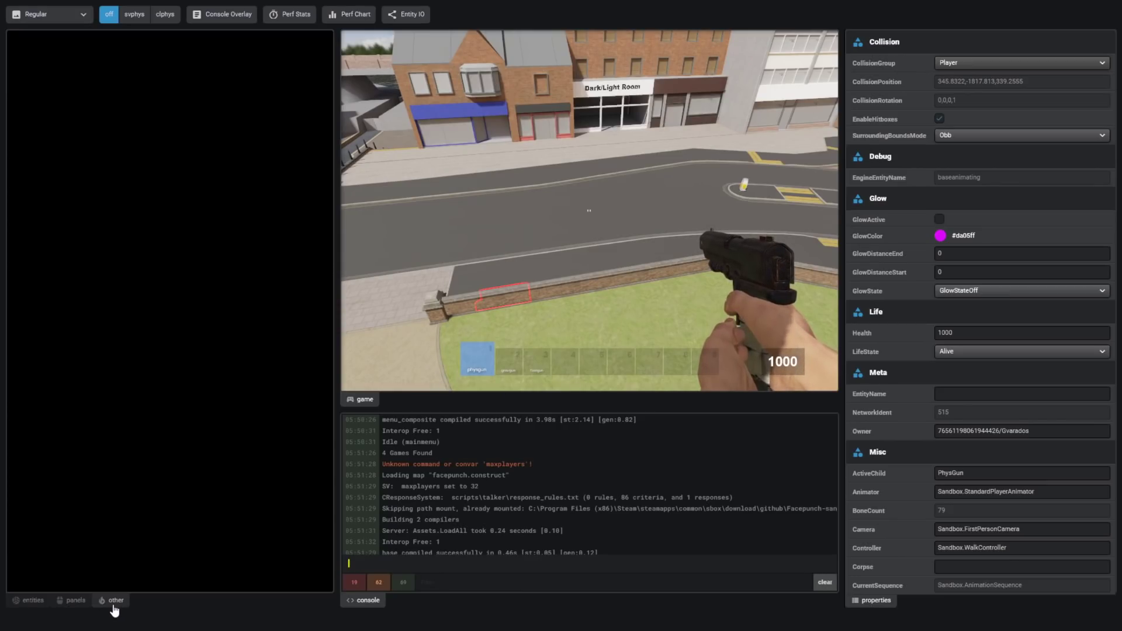
click(76, 607)
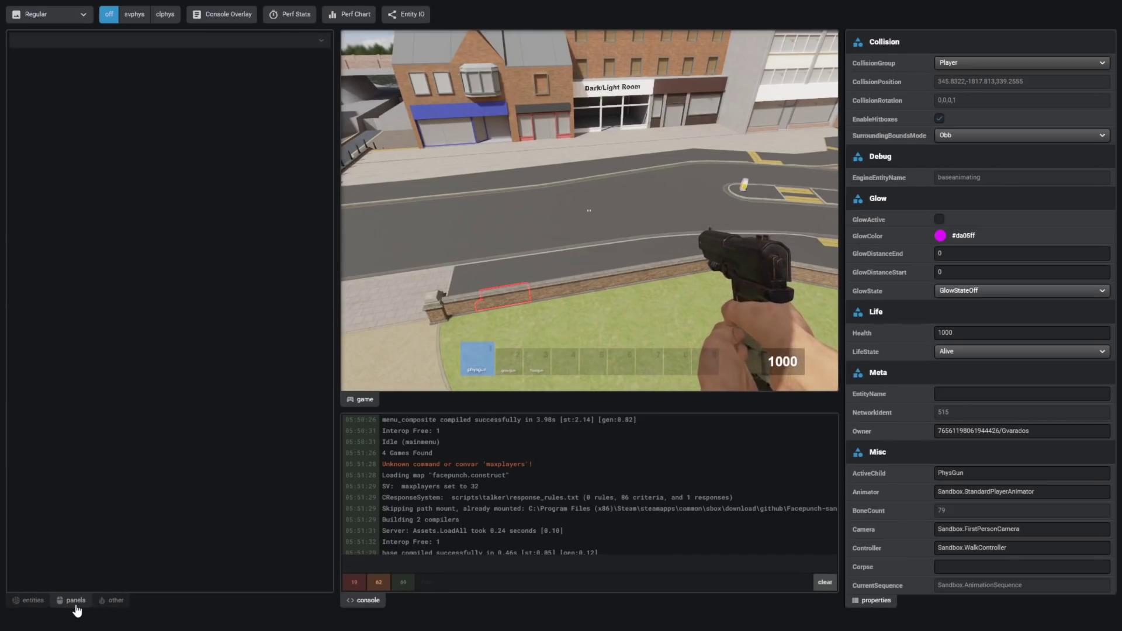
click(247, 46)
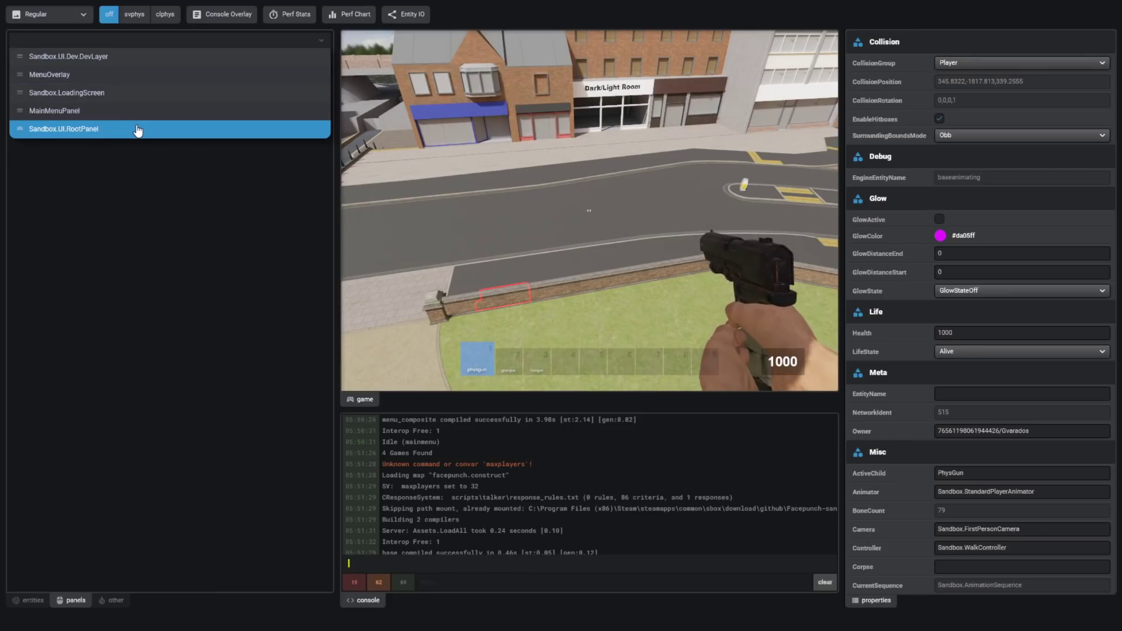
click(146, 96)
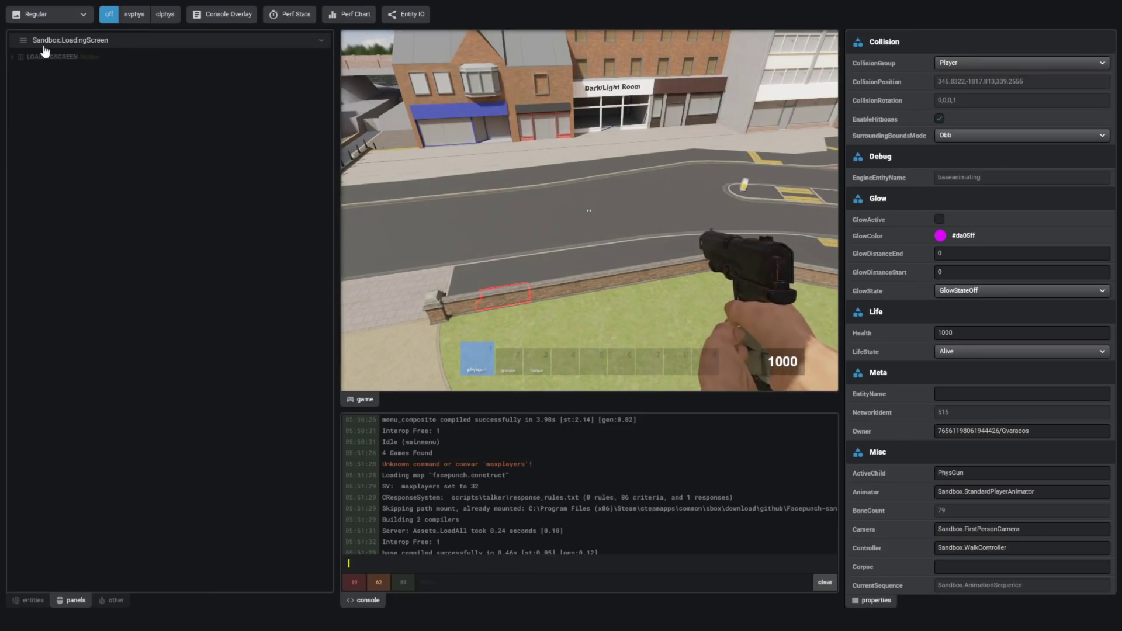
- Inspect the MenuOverlay tree, expanding it to select the popup_canvas child and view its pseudo-classes
click(68, 42)
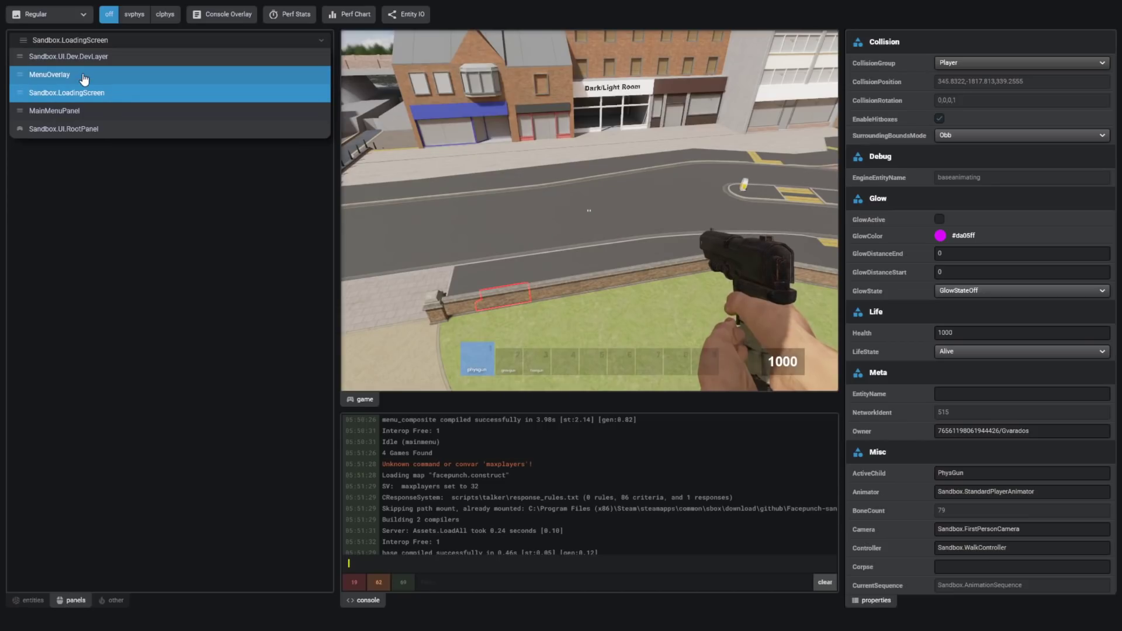
click(83, 77)
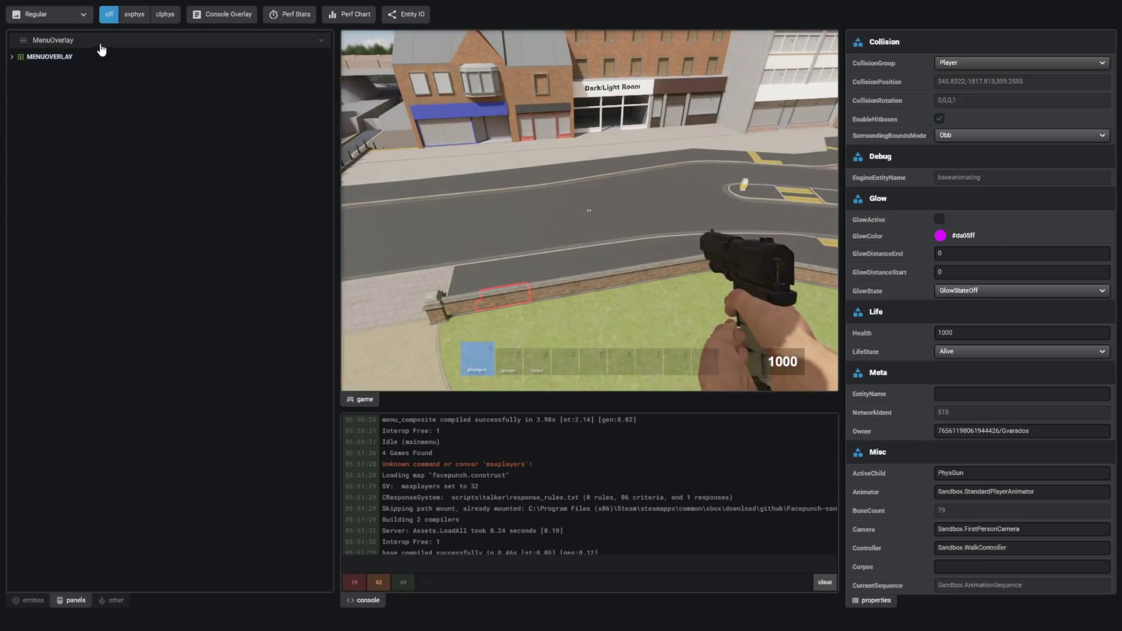
click(35, 59)
click(11, 56)
click(32, 70)
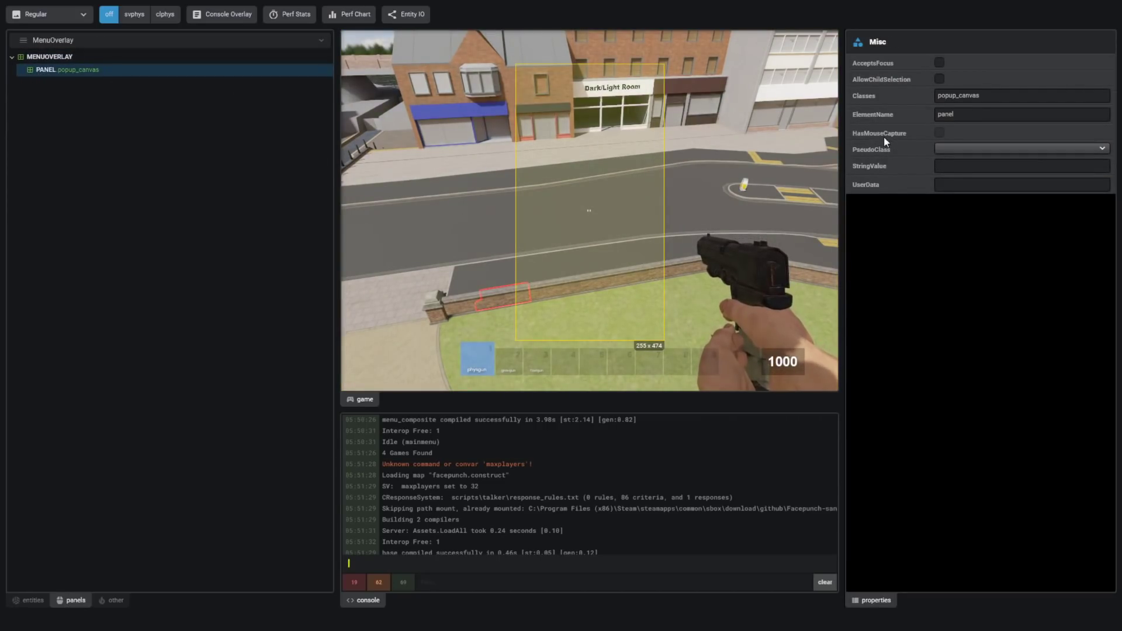
click(957, 149)
- Keep Sandbox.UI.RootPanel as the inspected tree and select the 1000 health number's text panel
key(Escape)
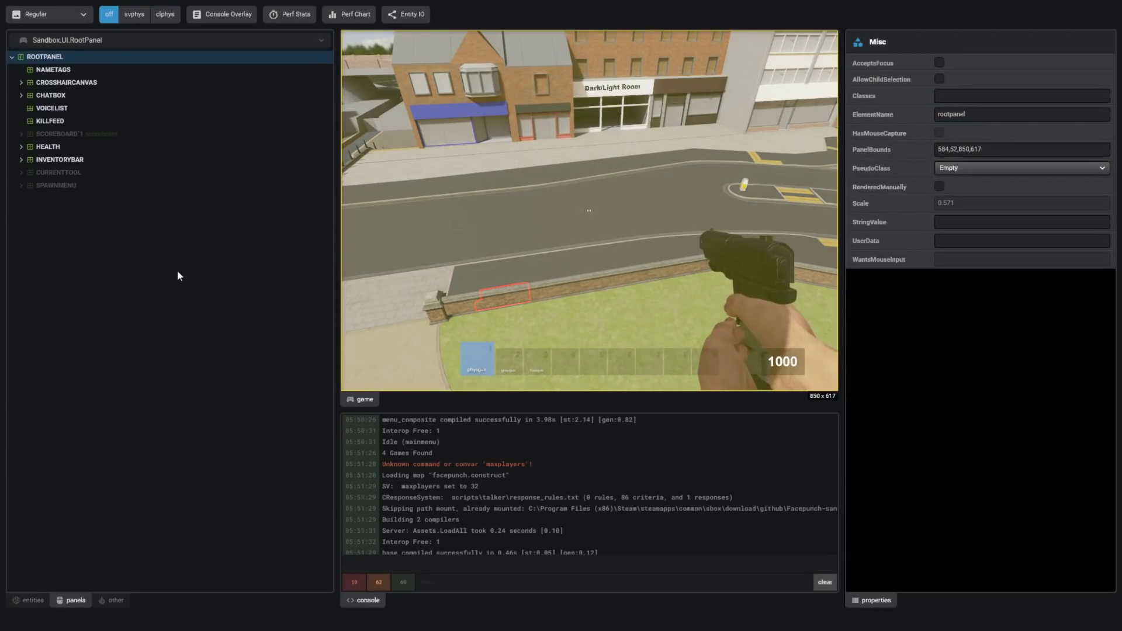
click(95, 41)
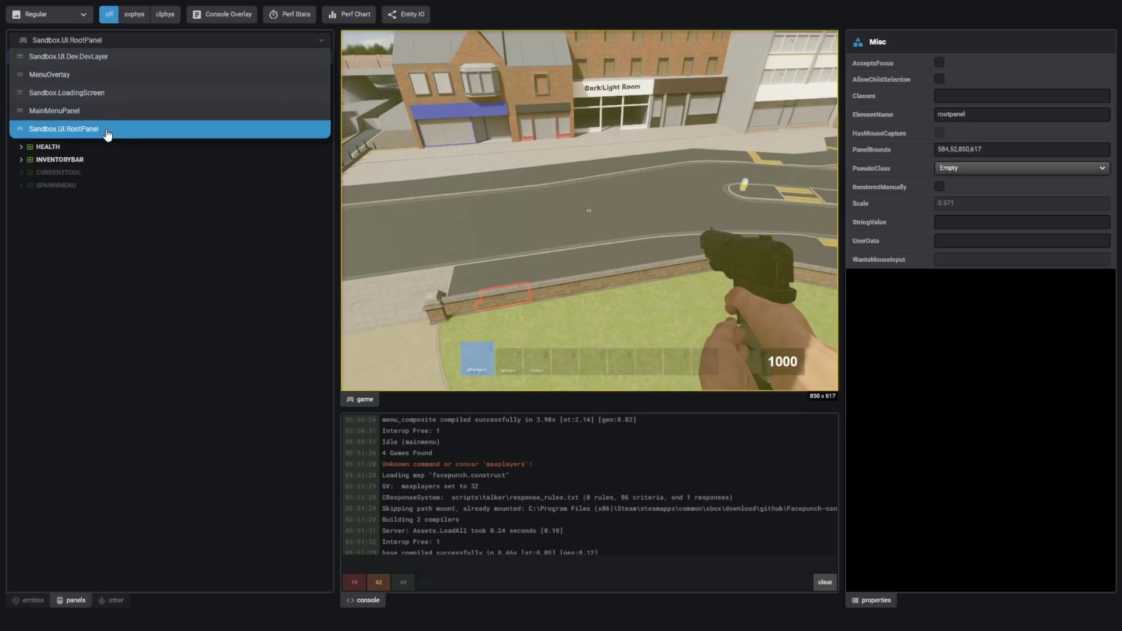
click(180, 317)
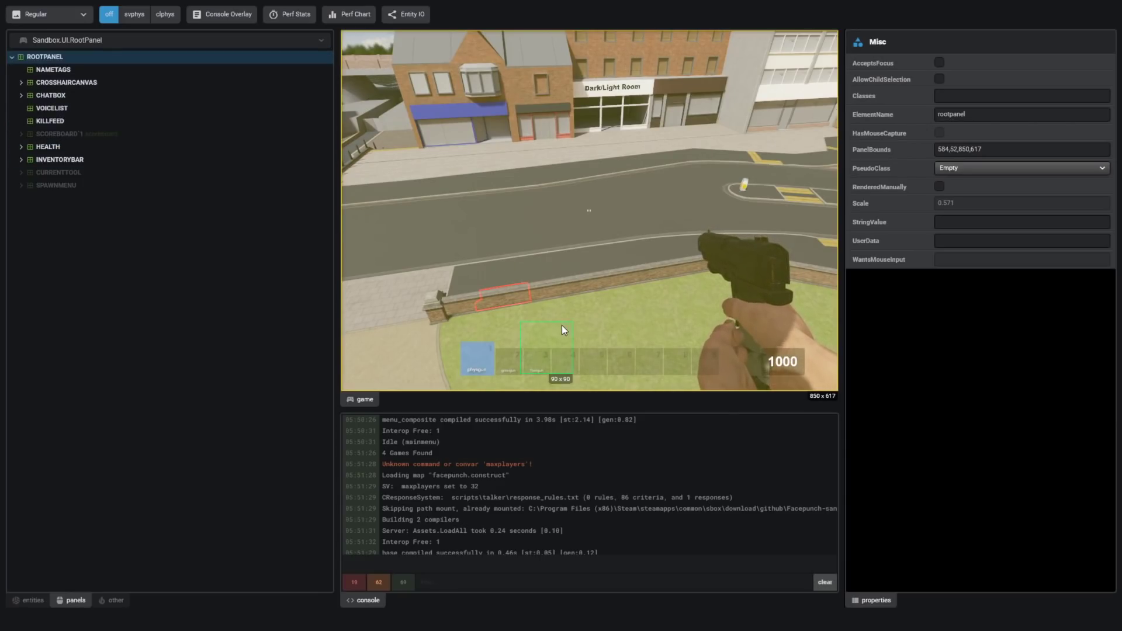
click(779, 365)
click(689, 327)
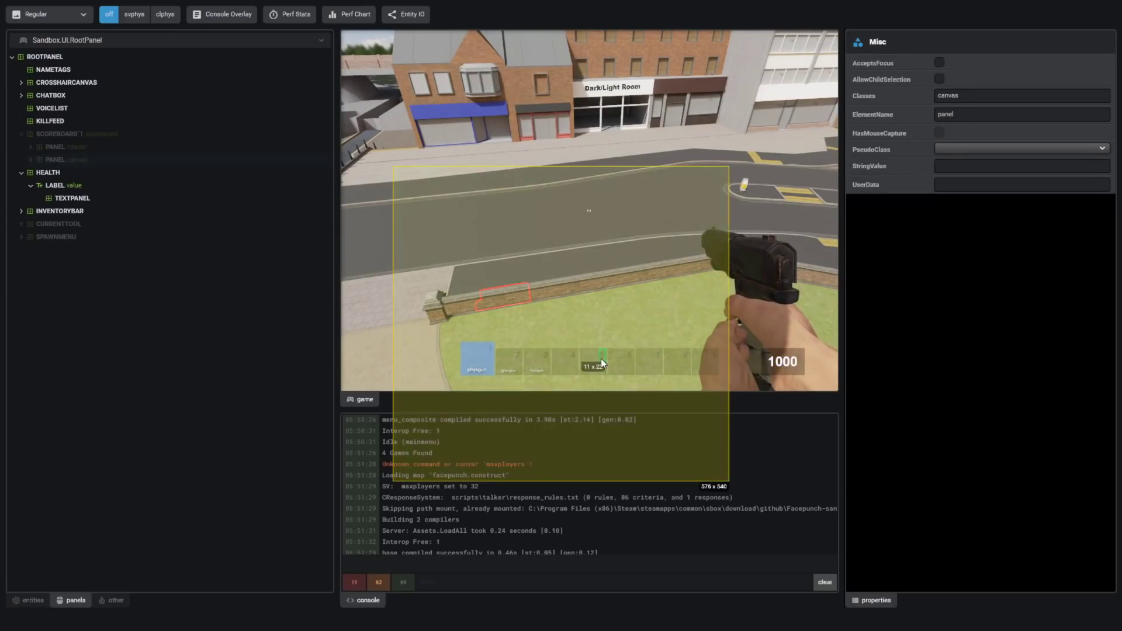
click(783, 364)
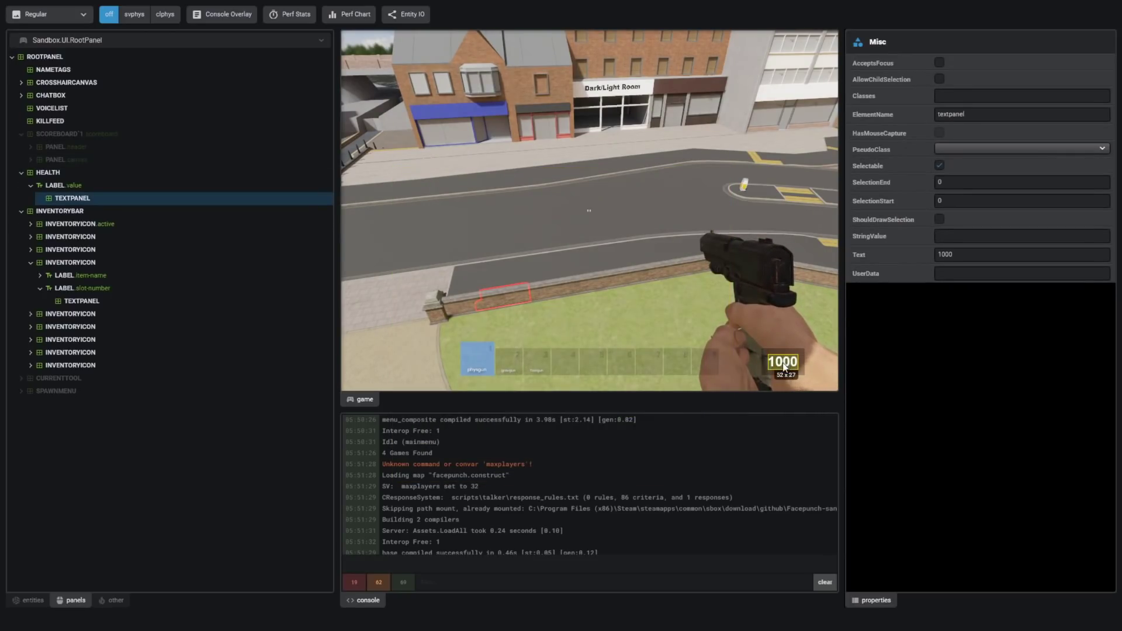
click(770, 373)
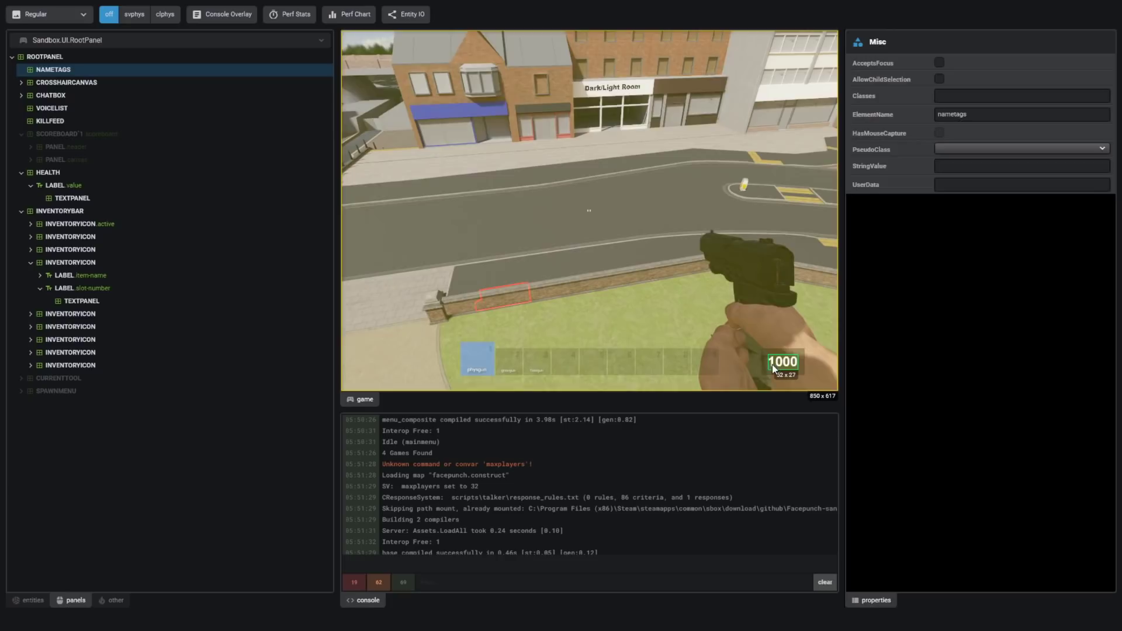
click(774, 367)
- Switch the health text's pseudo-class to Hover and back to None, then set its Text to 1000
click(1026, 150)
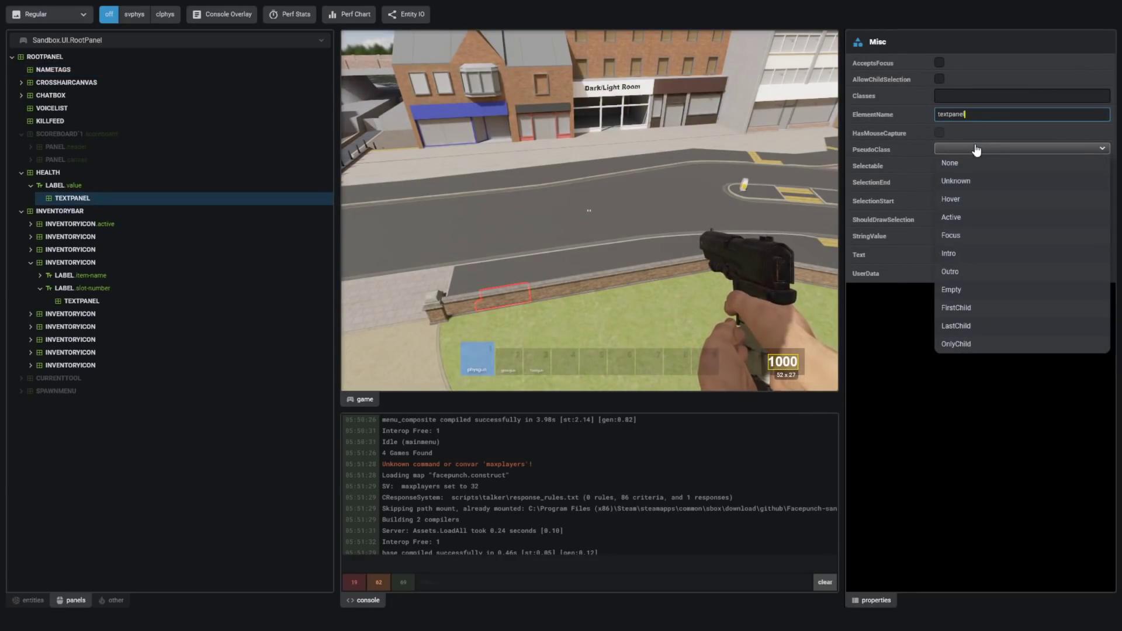
click(981, 202)
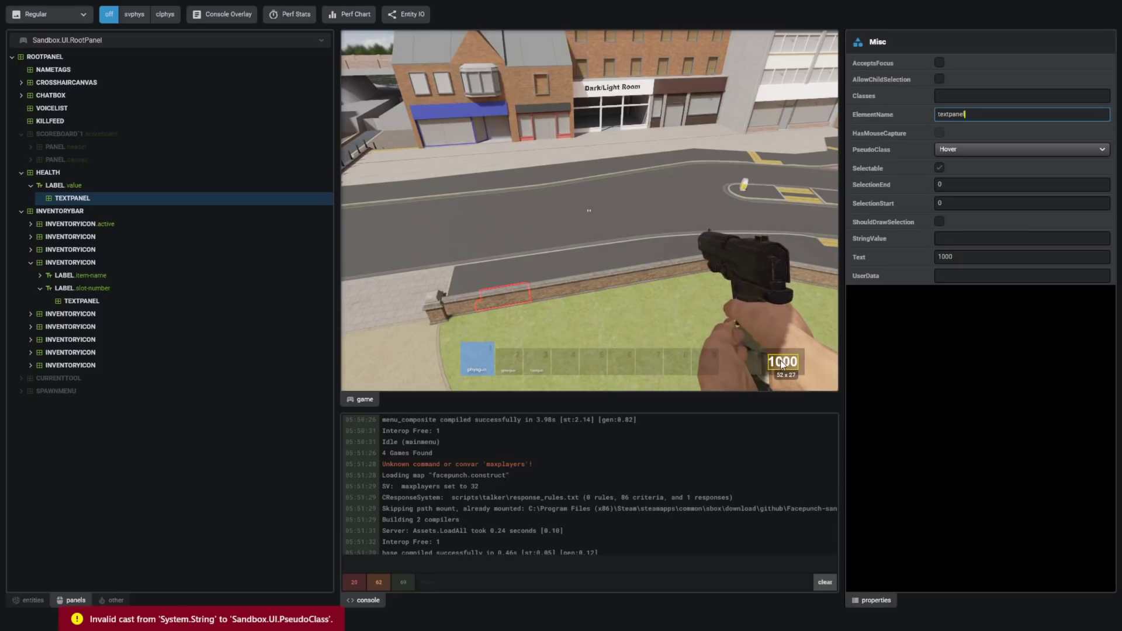
click(969, 149)
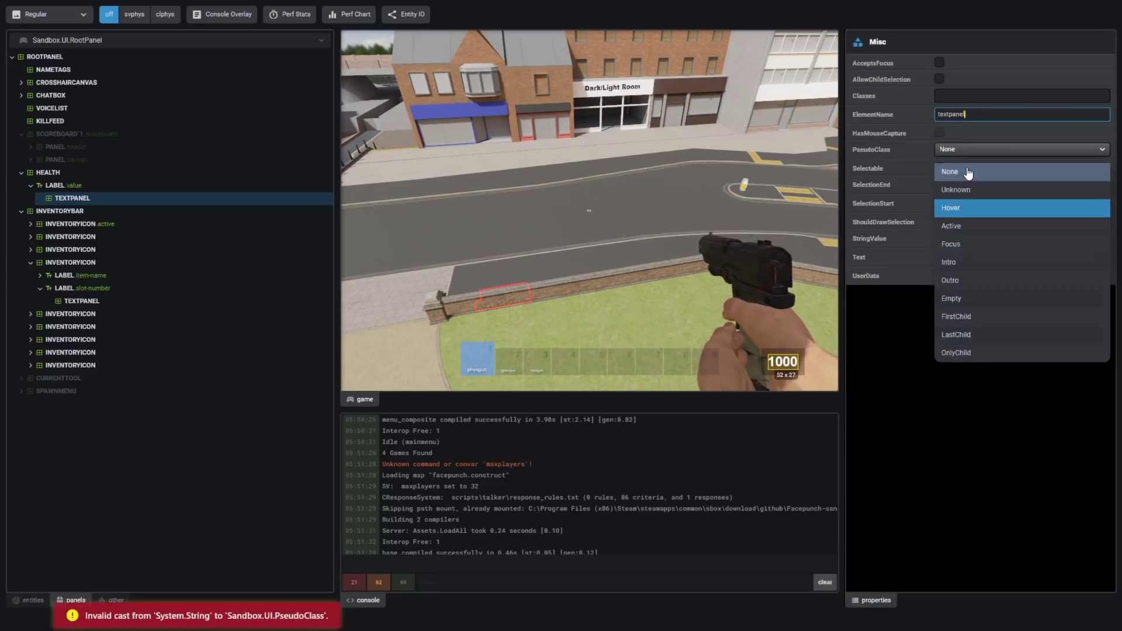
click(967, 171)
click(946, 257)
key(BackSpace)
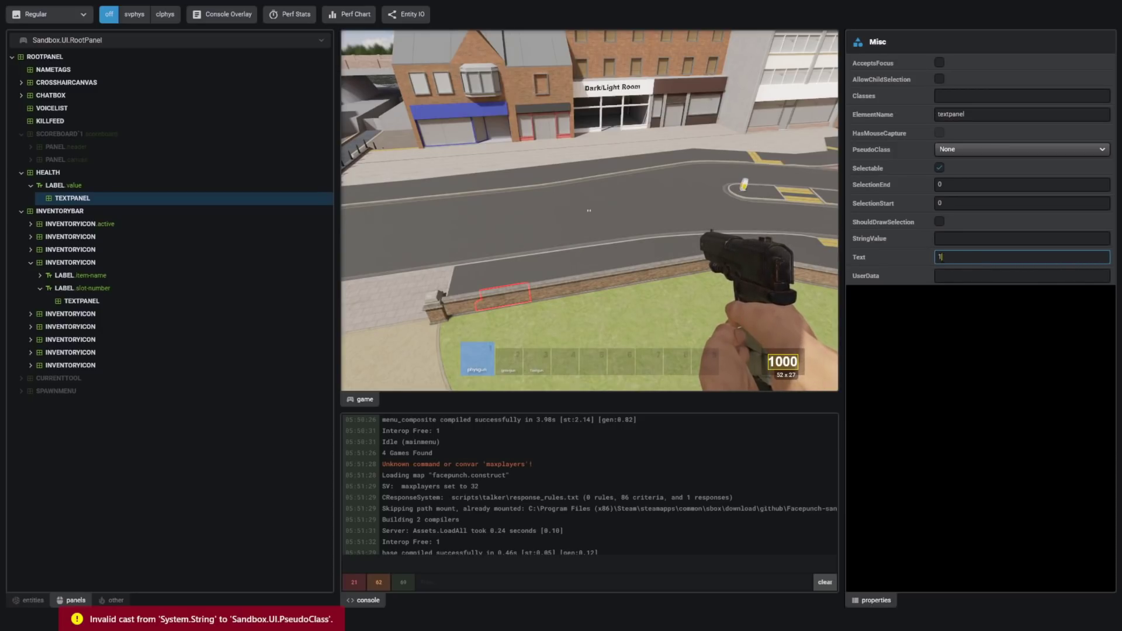
text(000)
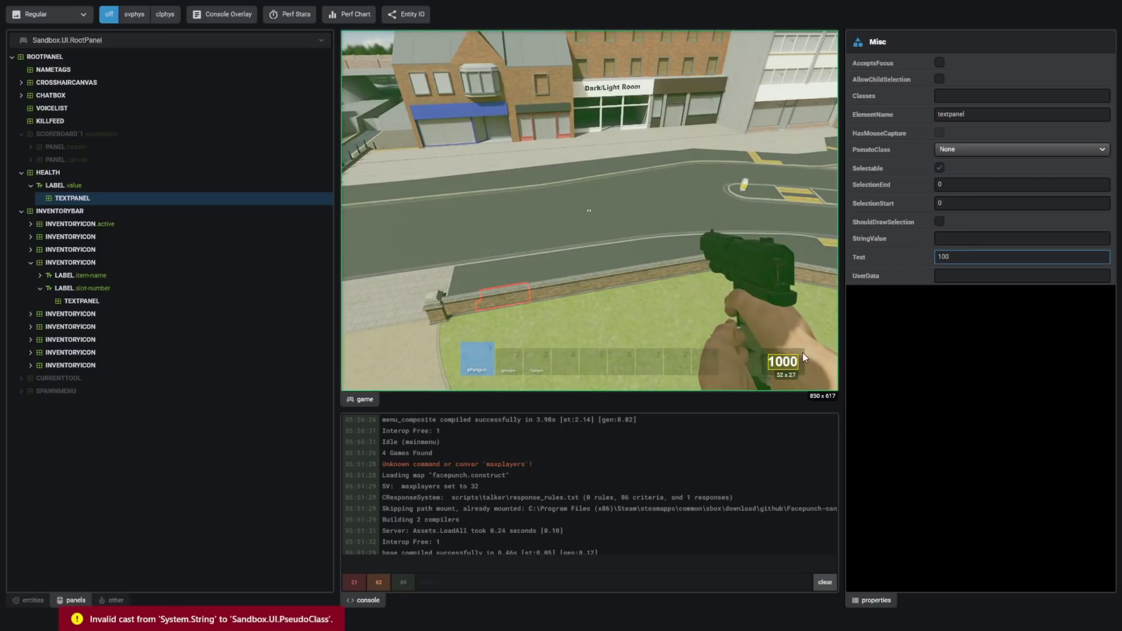
- Inspect the inventory bar's slots, item-name label, icon panels and slot-number labels
click(213, 227)
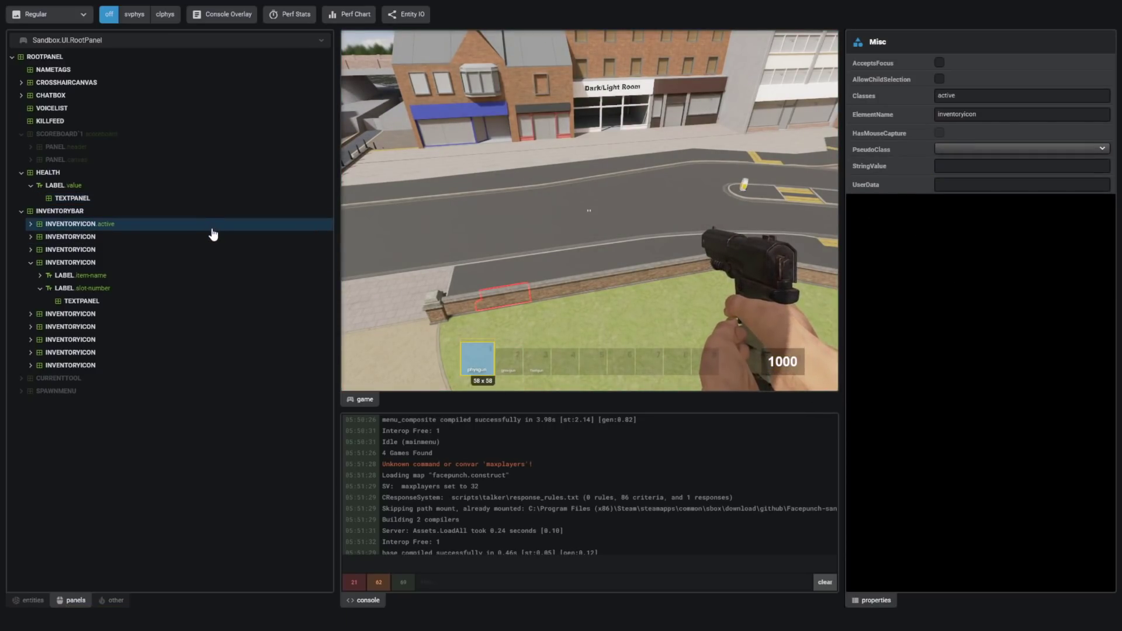
click(480, 371)
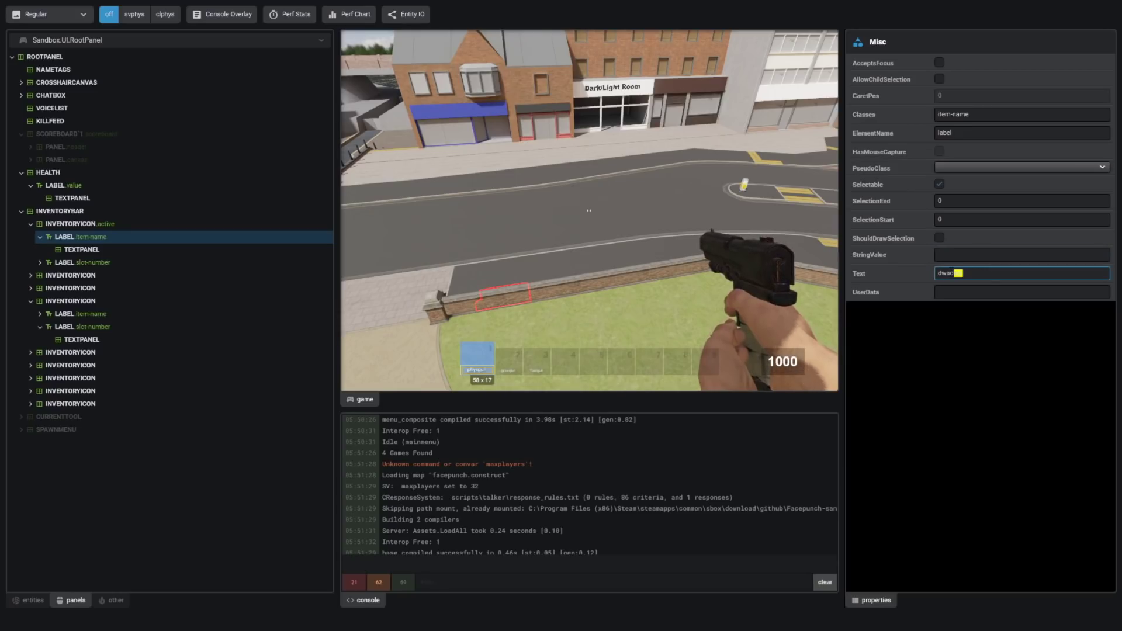
key(shift+Left)
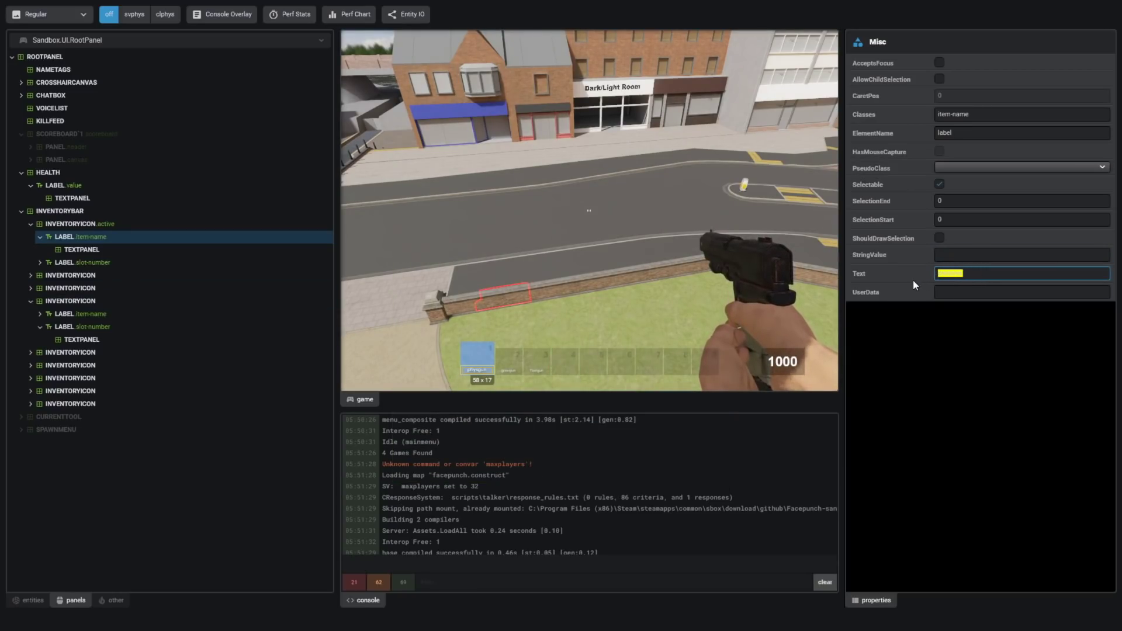
click(175, 252)
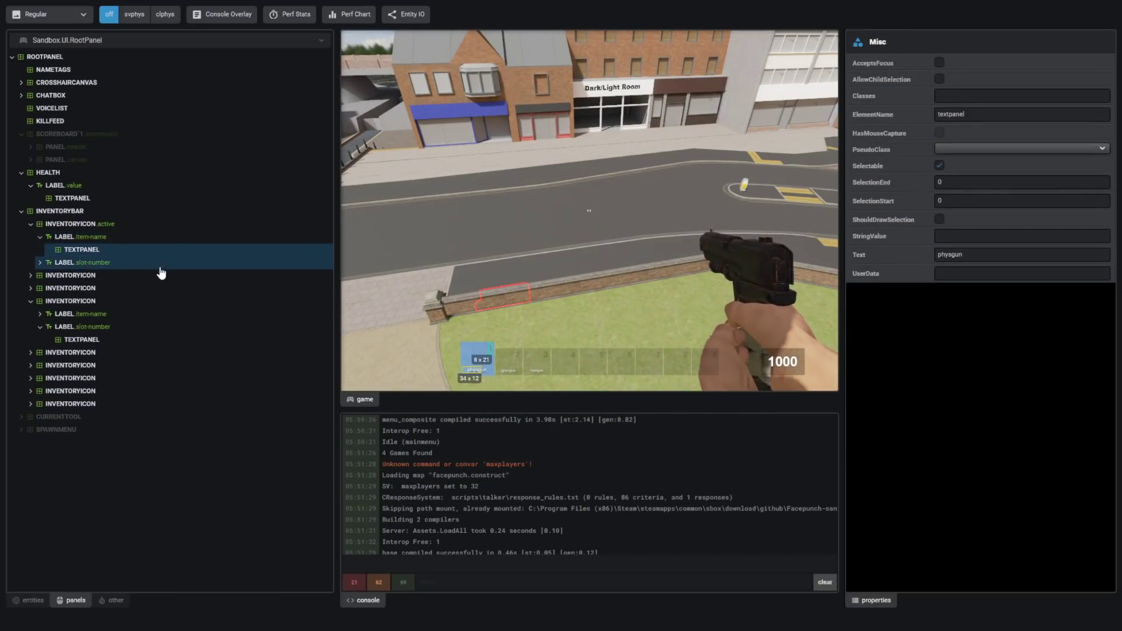
click(128, 237)
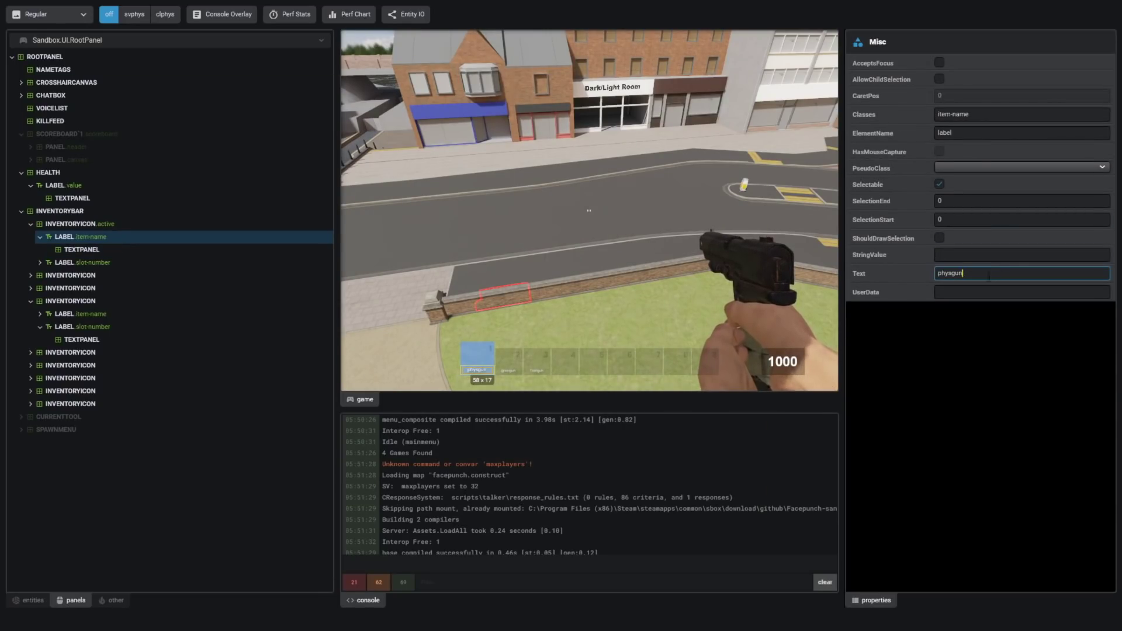
click(143, 225)
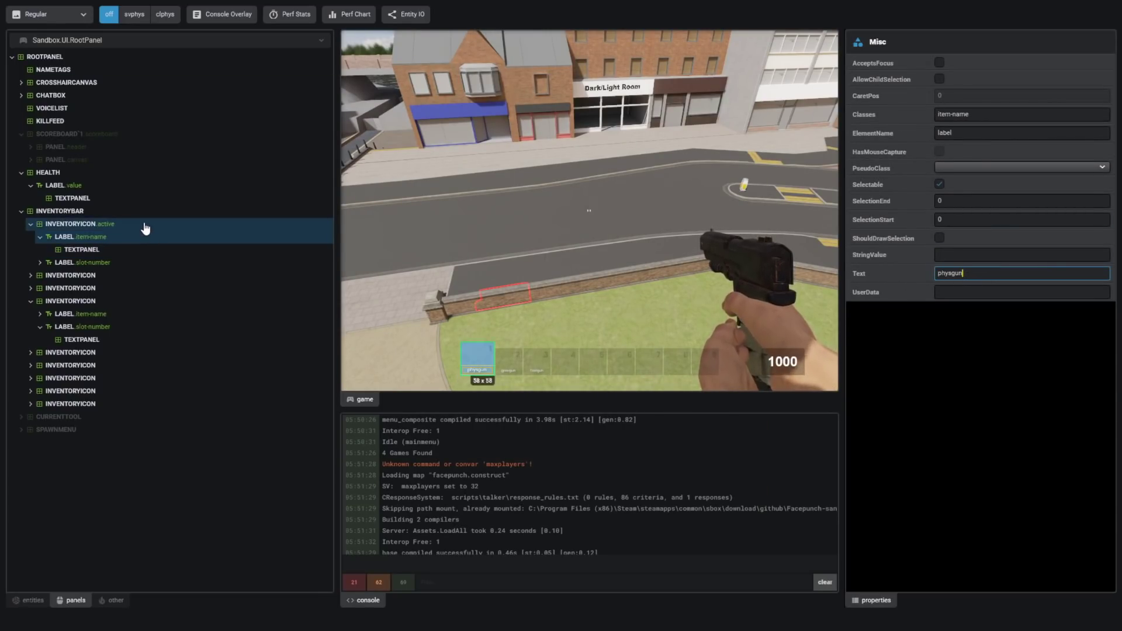
click(139, 289)
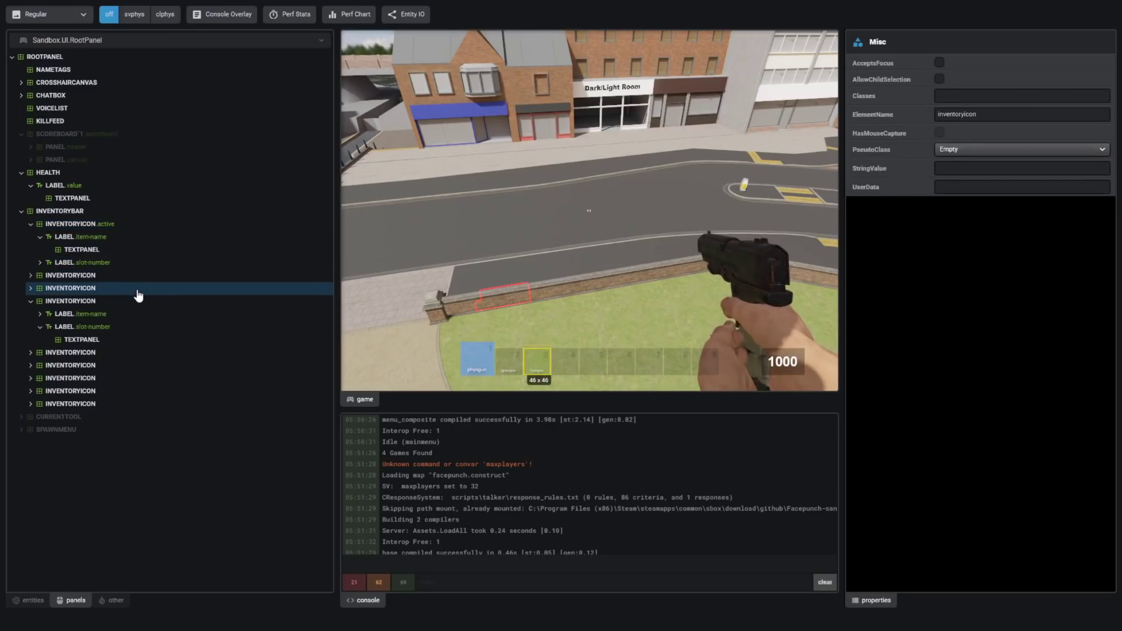
click(143, 314)
click(150, 353)
click(141, 327)
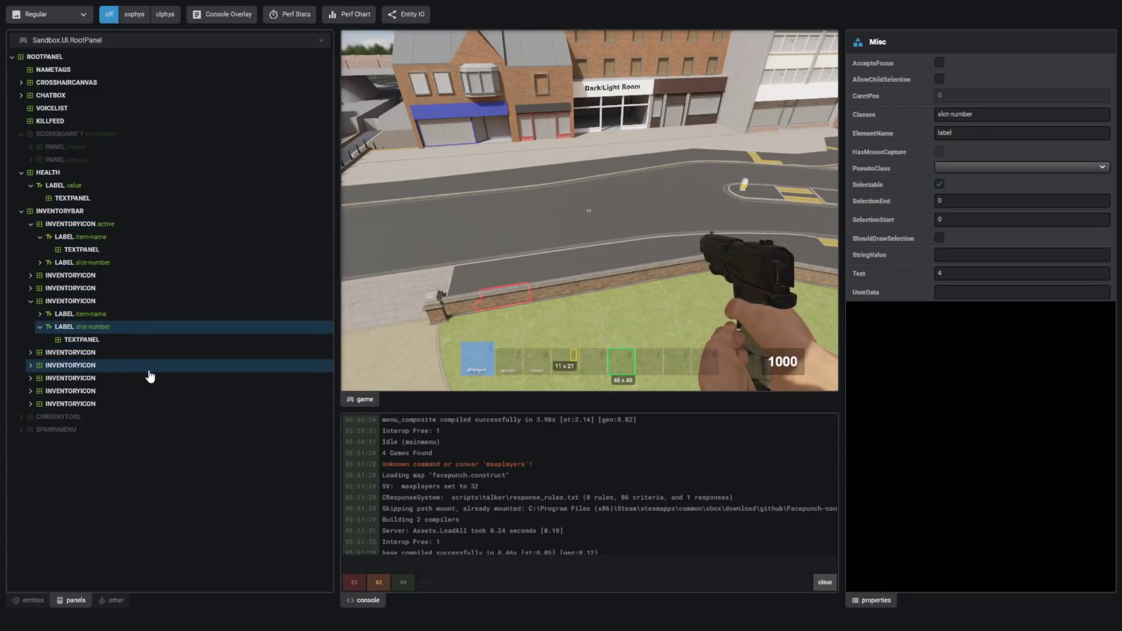
- Inspect the chatbox, the standard crosshair inside CROSSHAIRCANVAS, and the NAMETAGS panel
click(76, 122)
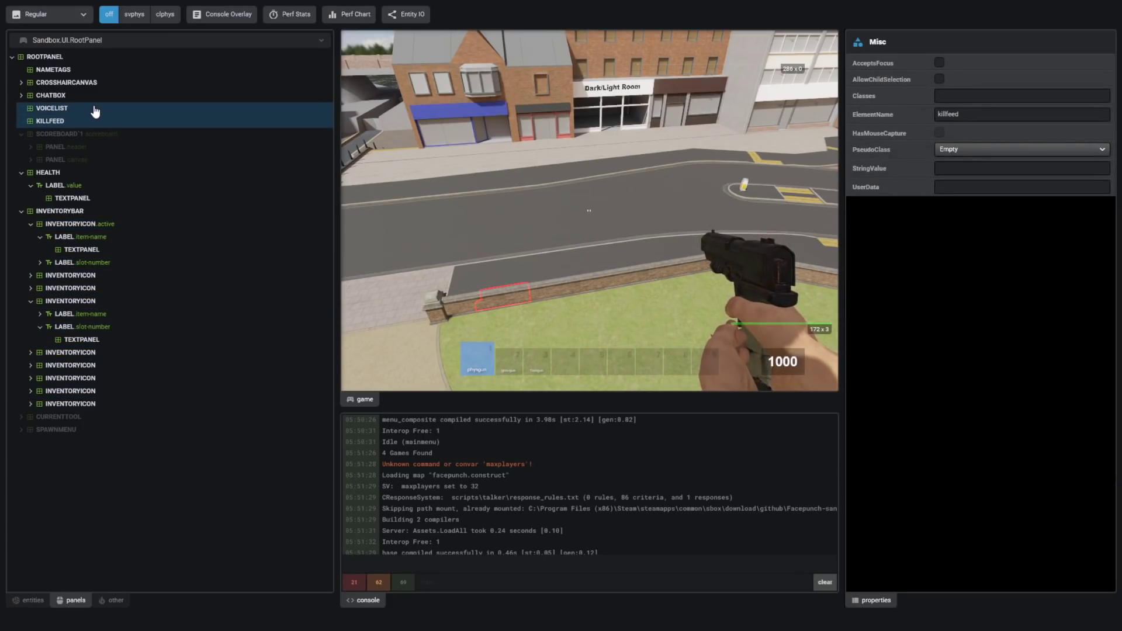
click(107, 95)
click(14, 82)
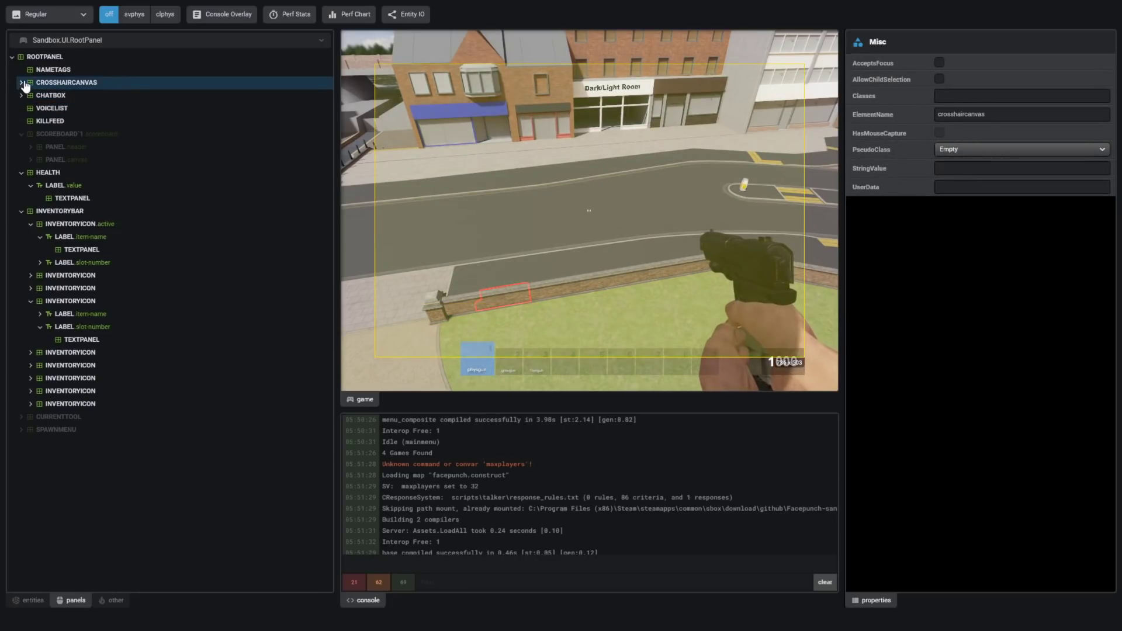
click(76, 96)
click(53, 70)
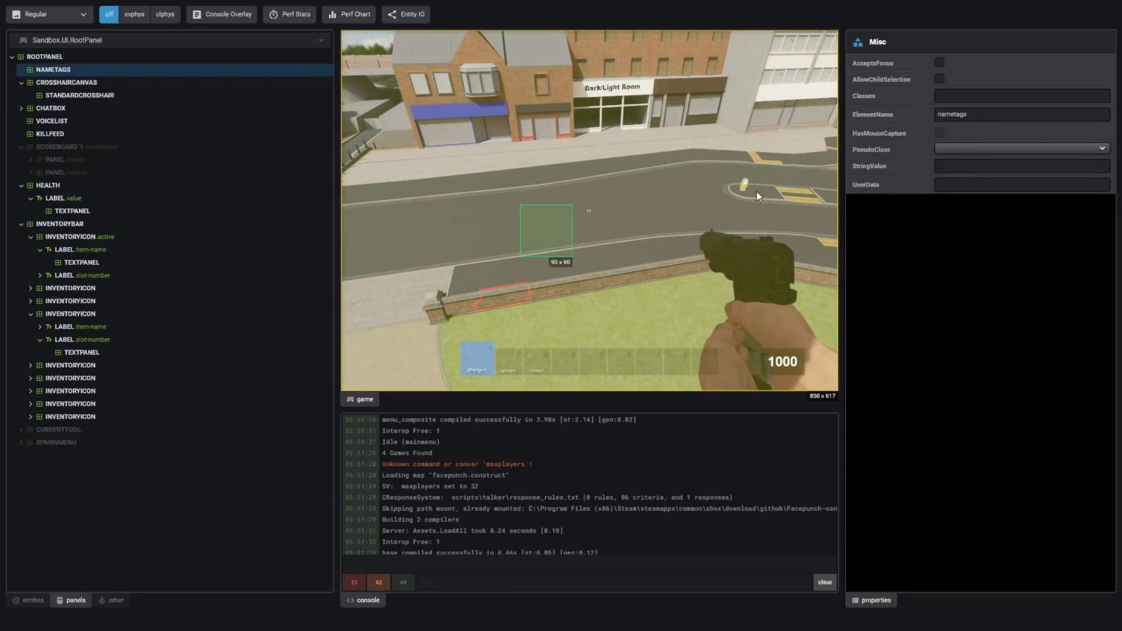
- Pick the 1000 health label from the game view, then bring up the spawn menu with Q
click(788, 368)
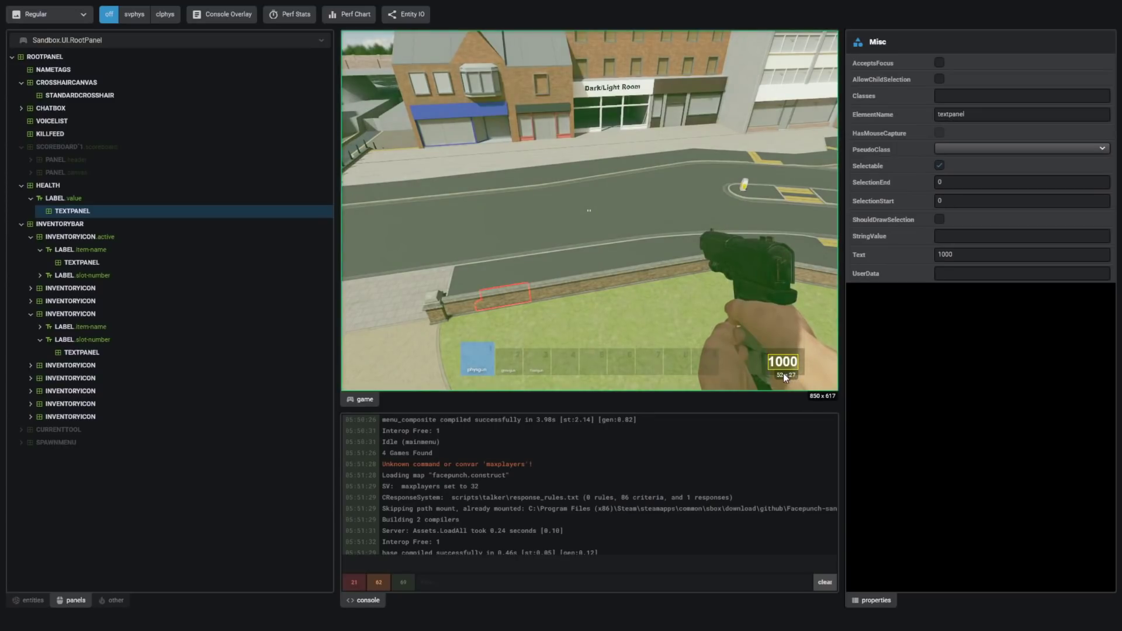
click(703, 361)
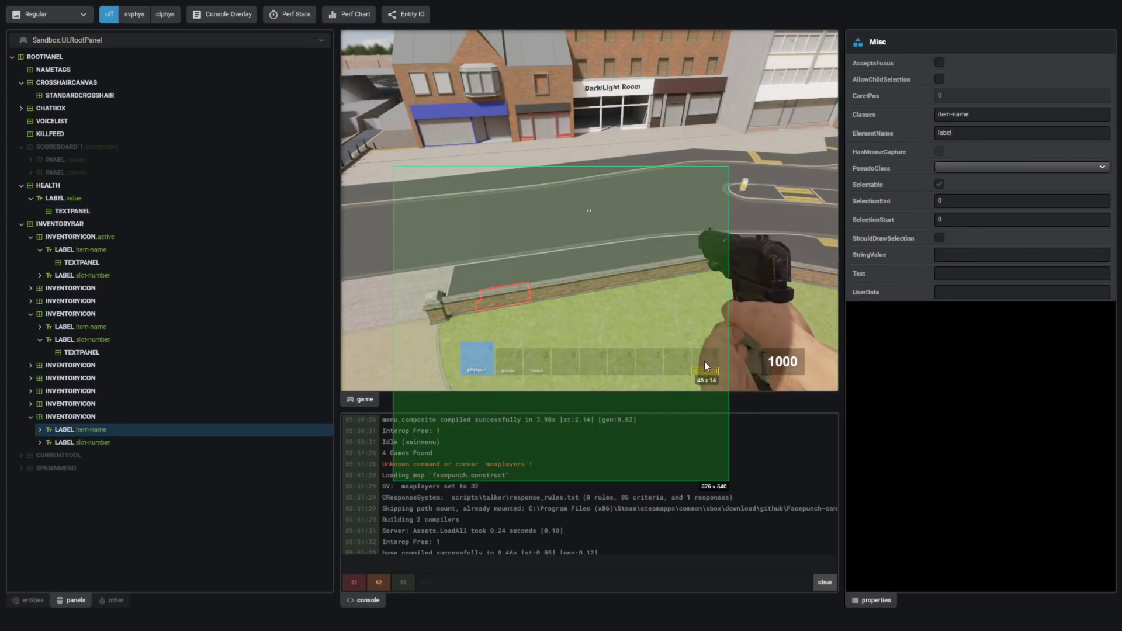
click(685, 368)
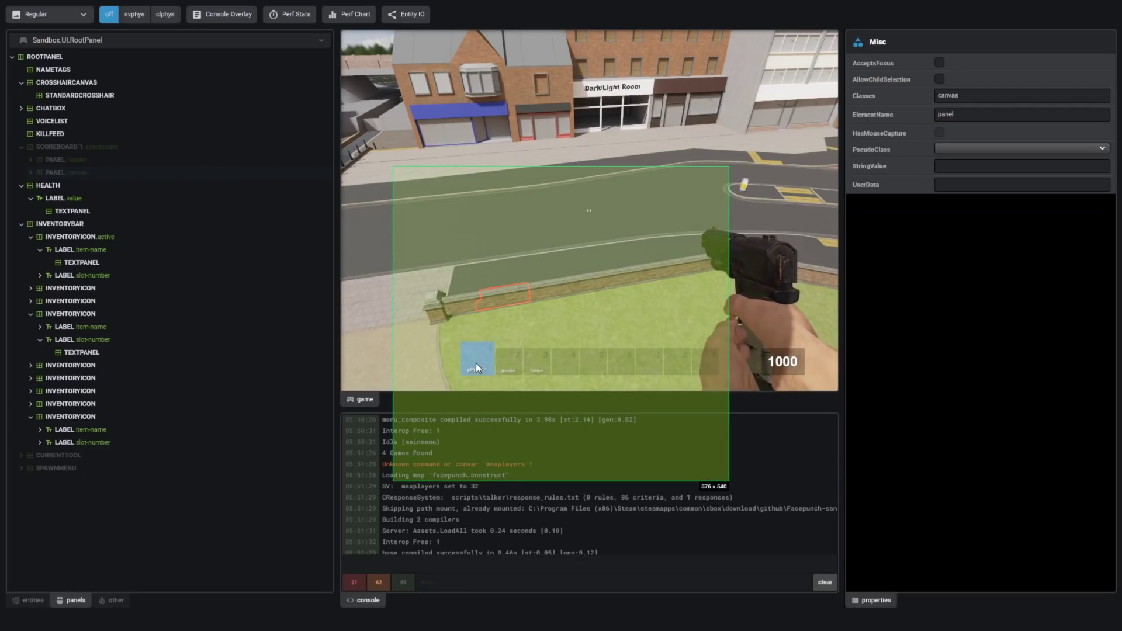
click(754, 363)
click(782, 360)
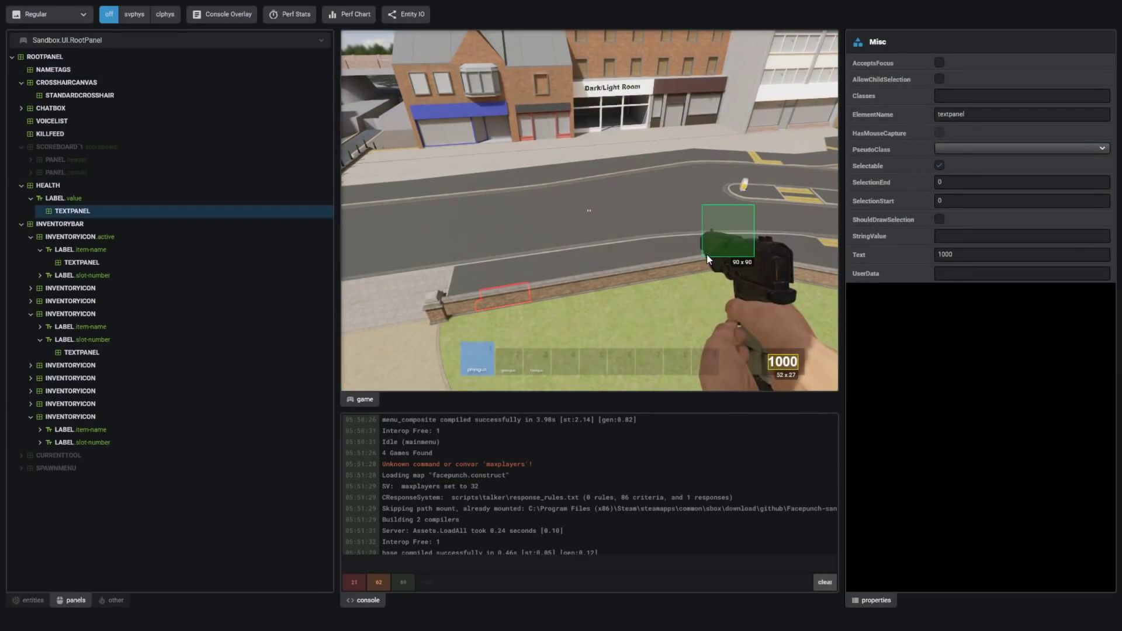
key(q)
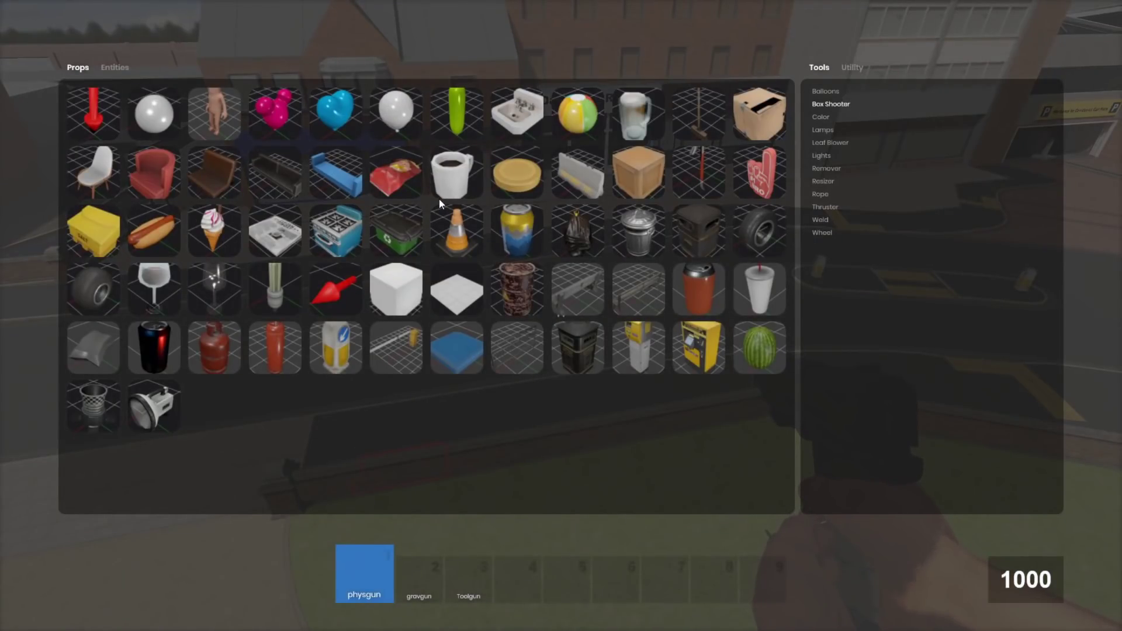
- Inspect a PANEL.cell under SPAWNMENU > SPAWNLIST, then return the inspector to the entities list
scroll(76, 444, down, 5)
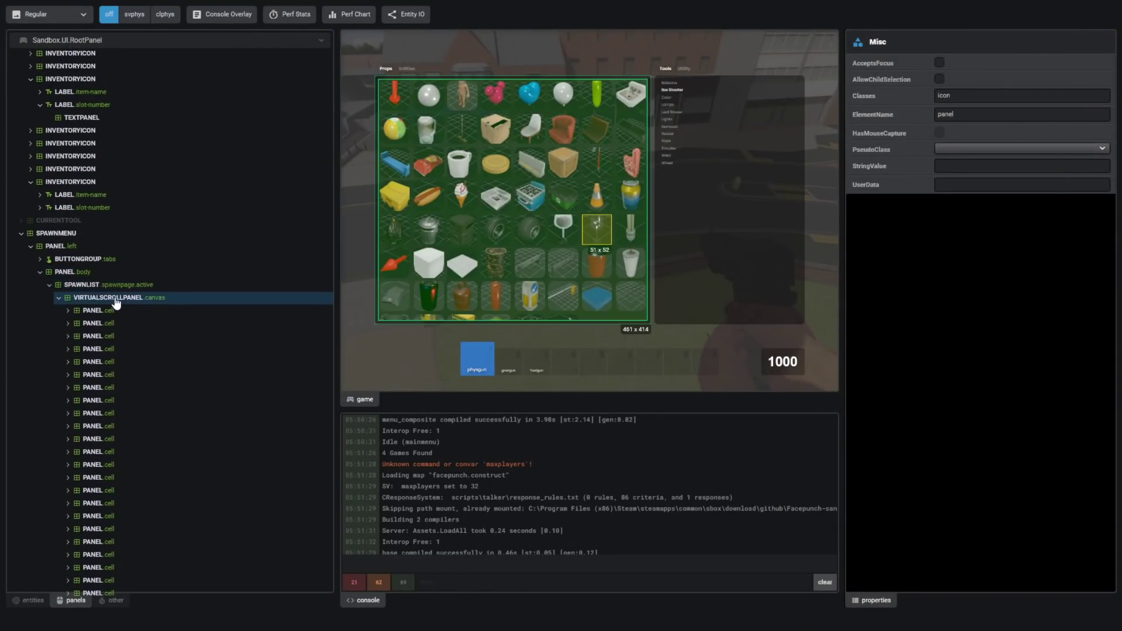
click(151, 324)
scroll(205, 385, up, 2)
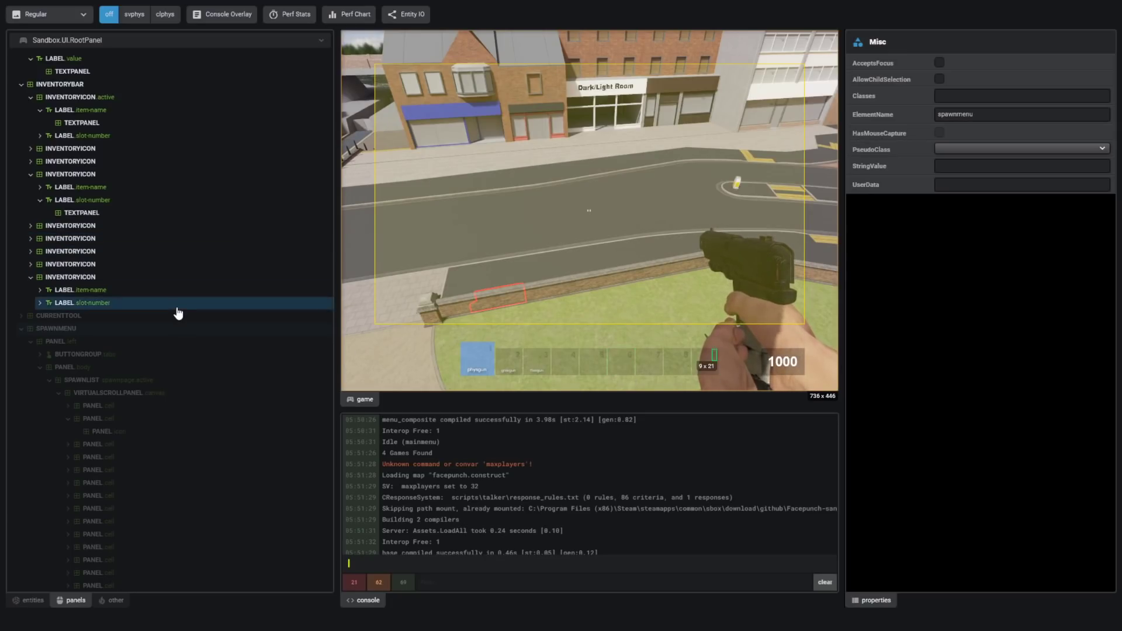
click(31, 600)
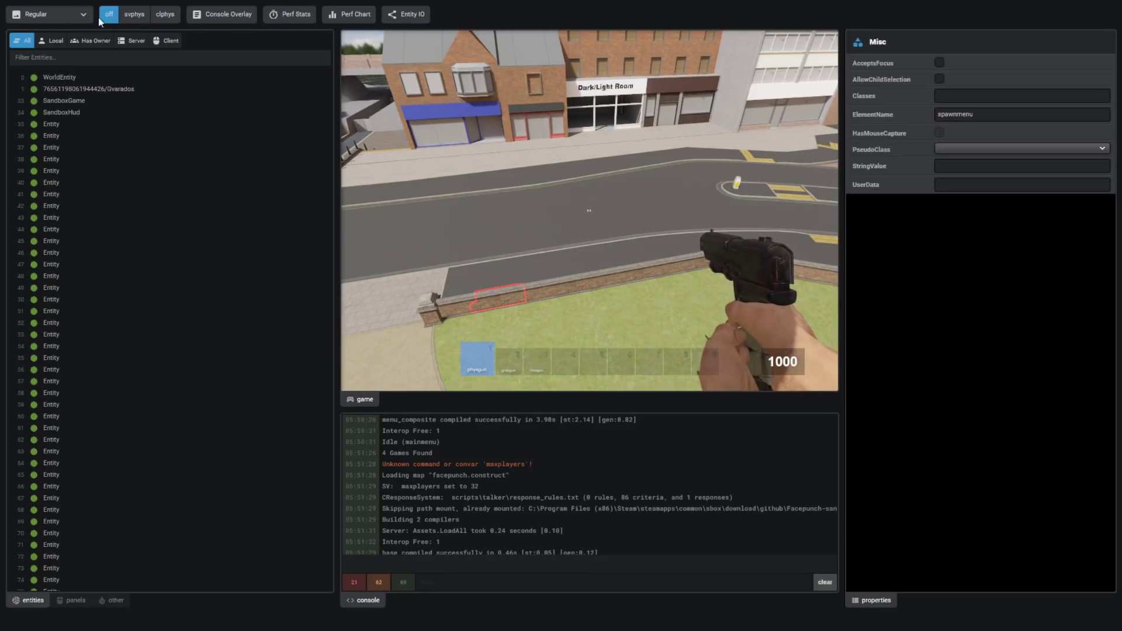
click(76, 14)
click(37, 31)
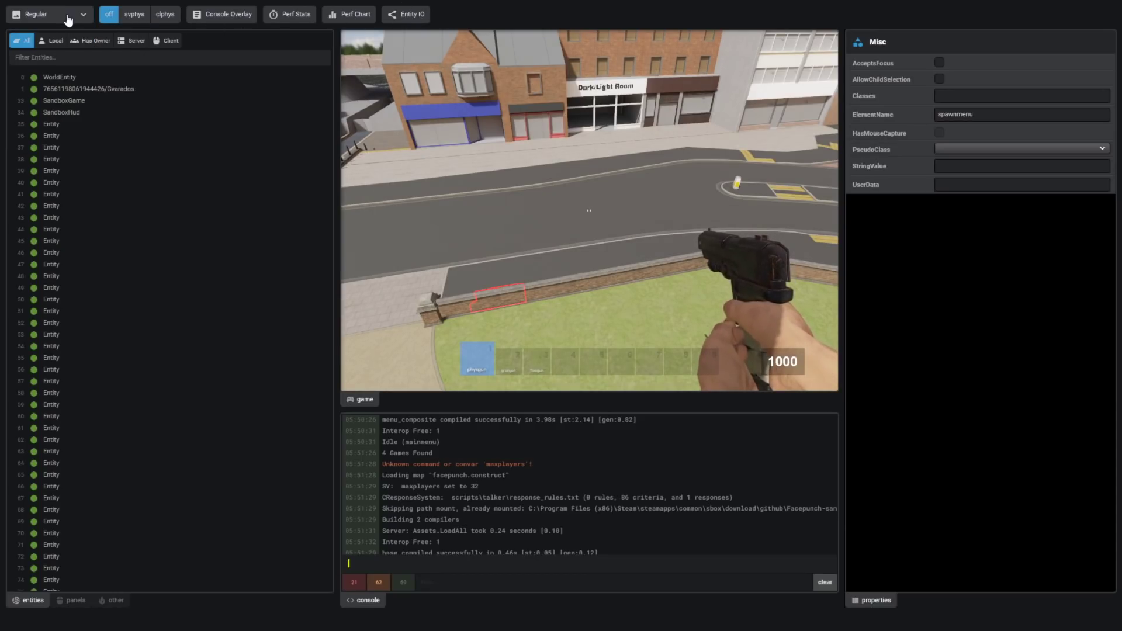
click(70, 14)
click(39, 50)
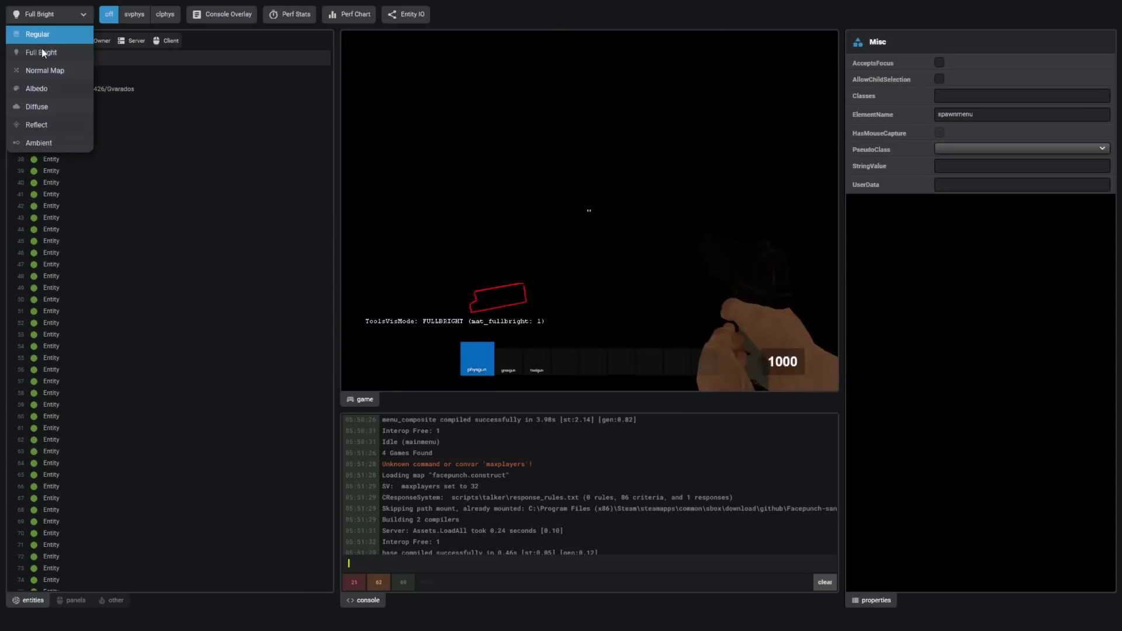
click(45, 68)
click(24, 14)
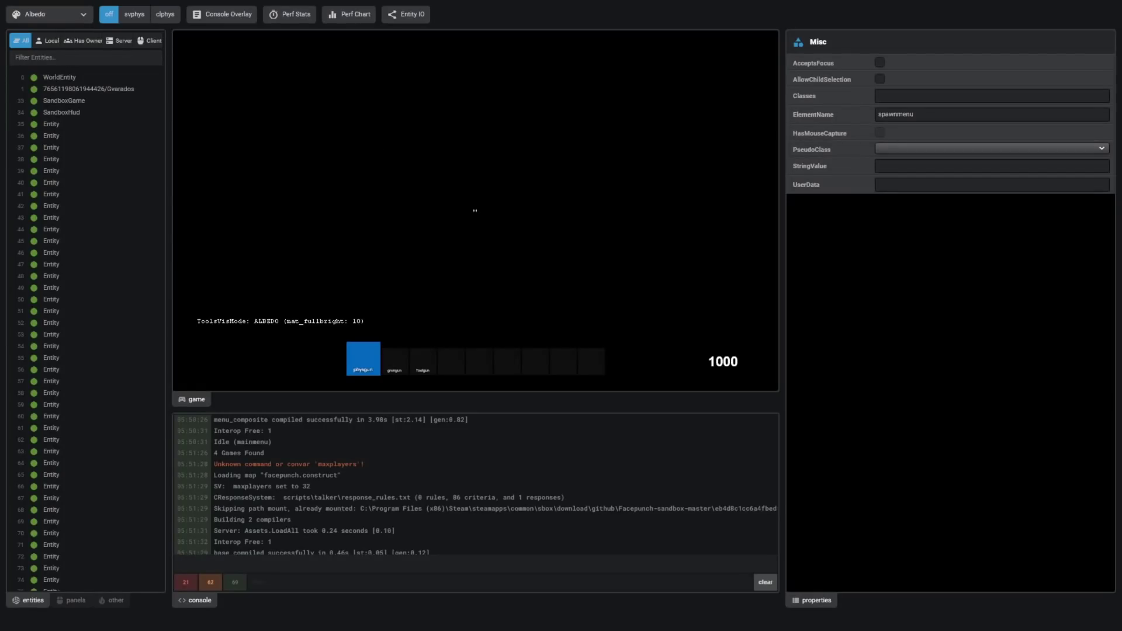
click(27, 14)
click(36, 104)
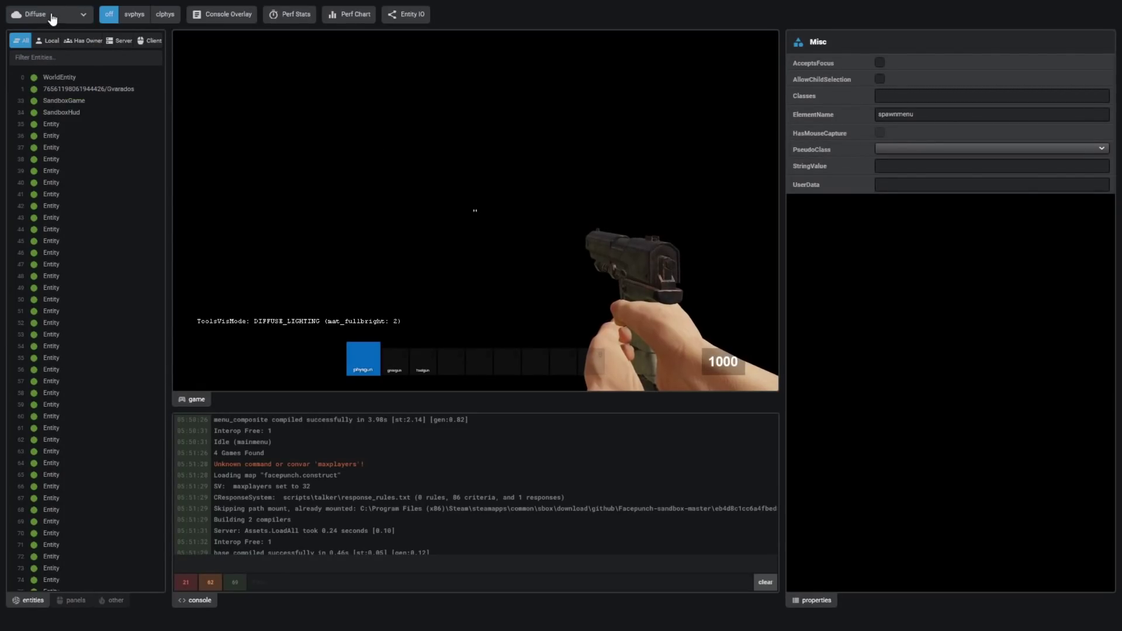
click(55, 15)
click(59, 151)
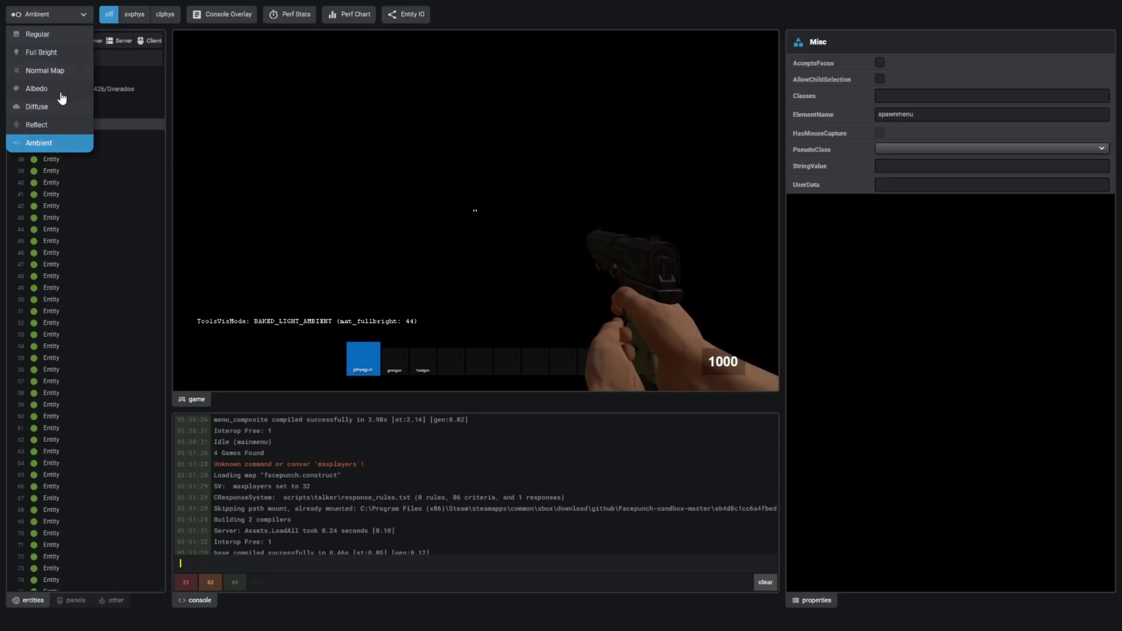
click(59, 18)
click(44, 34)
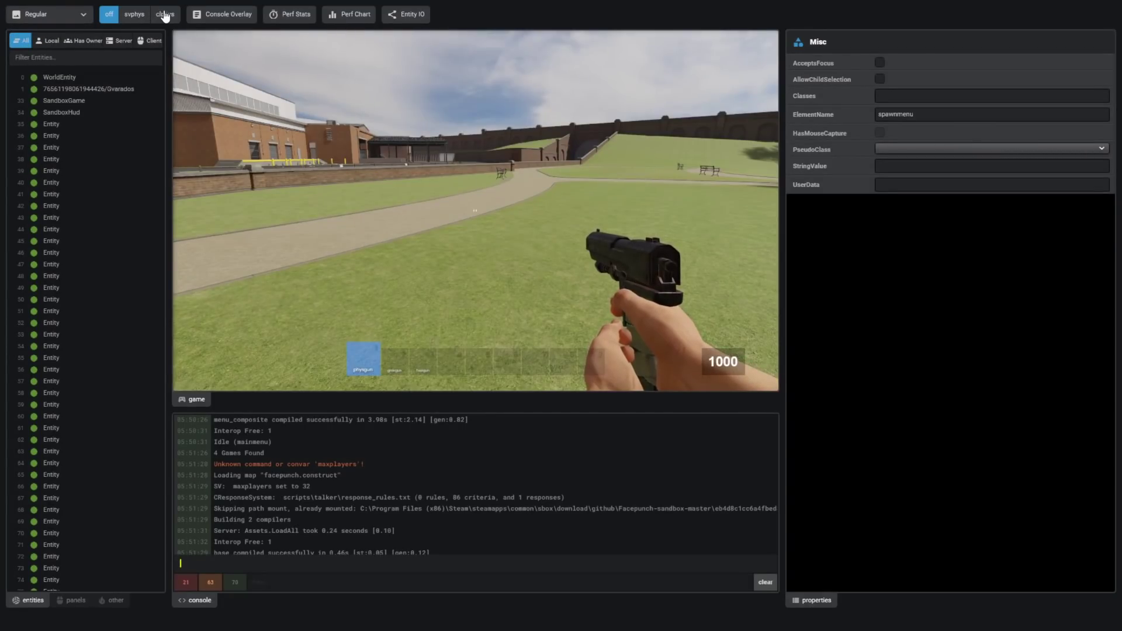
click(134, 17)
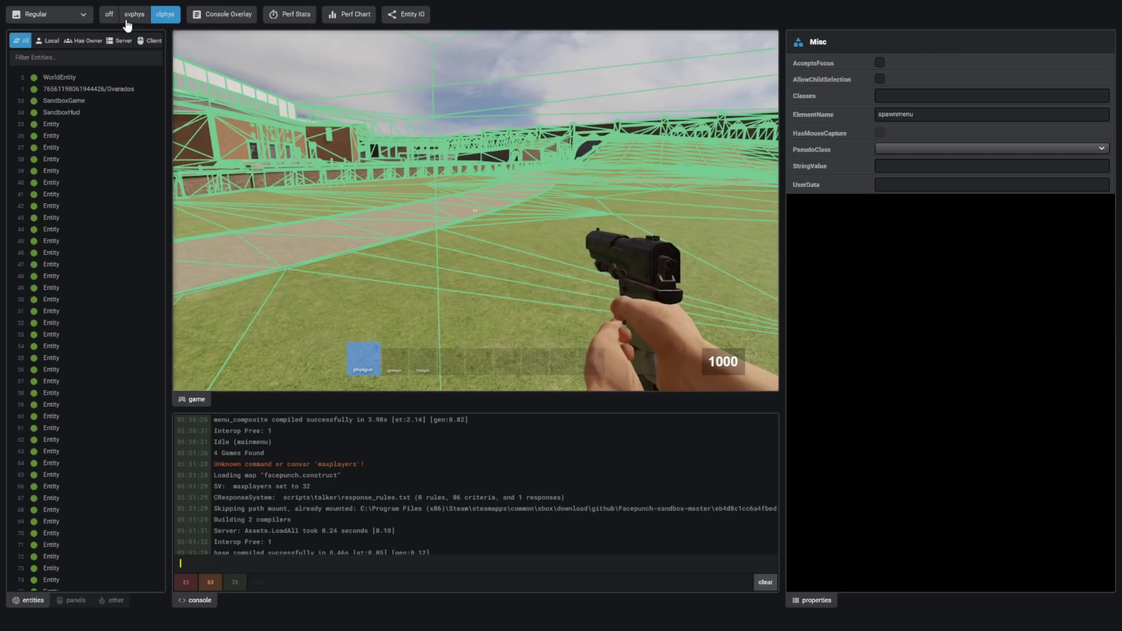
click(112, 17)
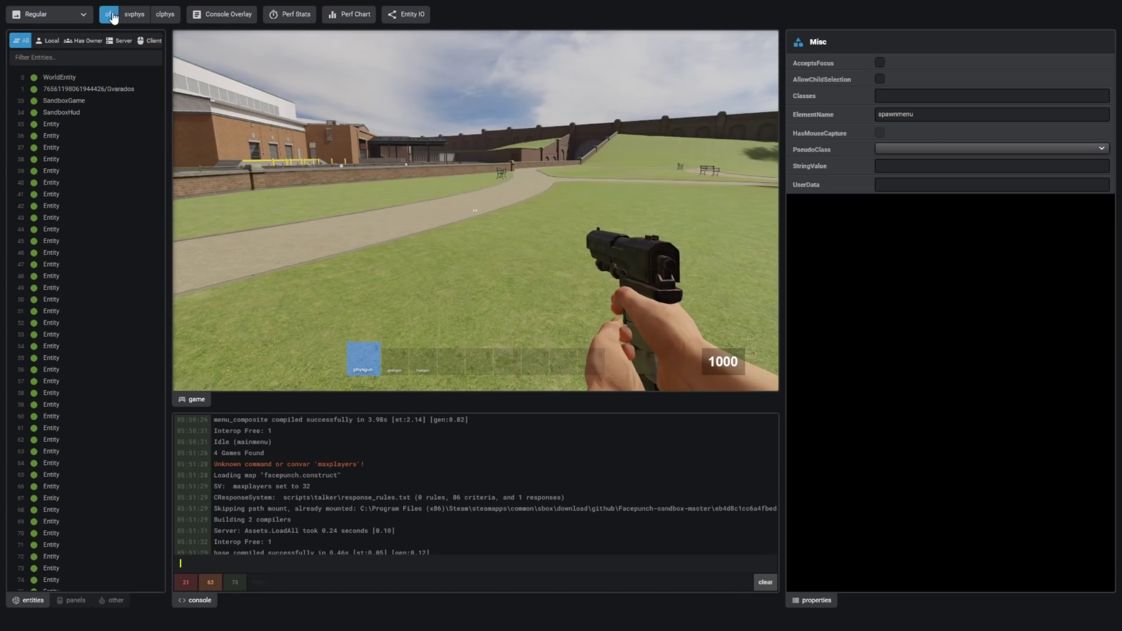
- Leave the dev tools and fly with noclip over the wall toward the parking area
click(225, 24)
key(F1)
key(v)
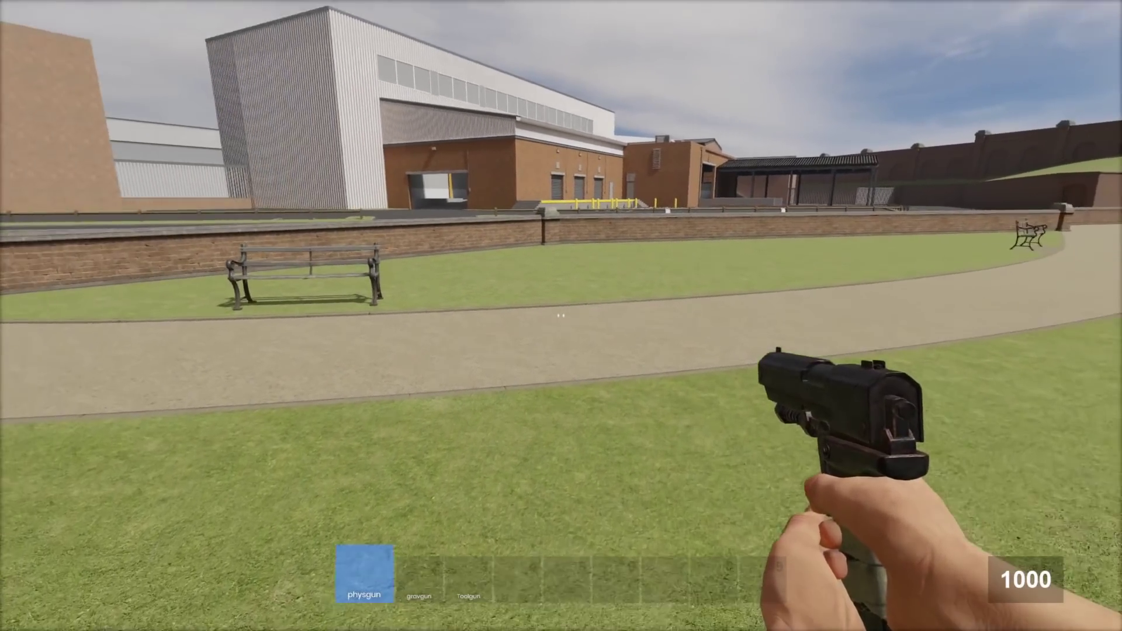
key(w)
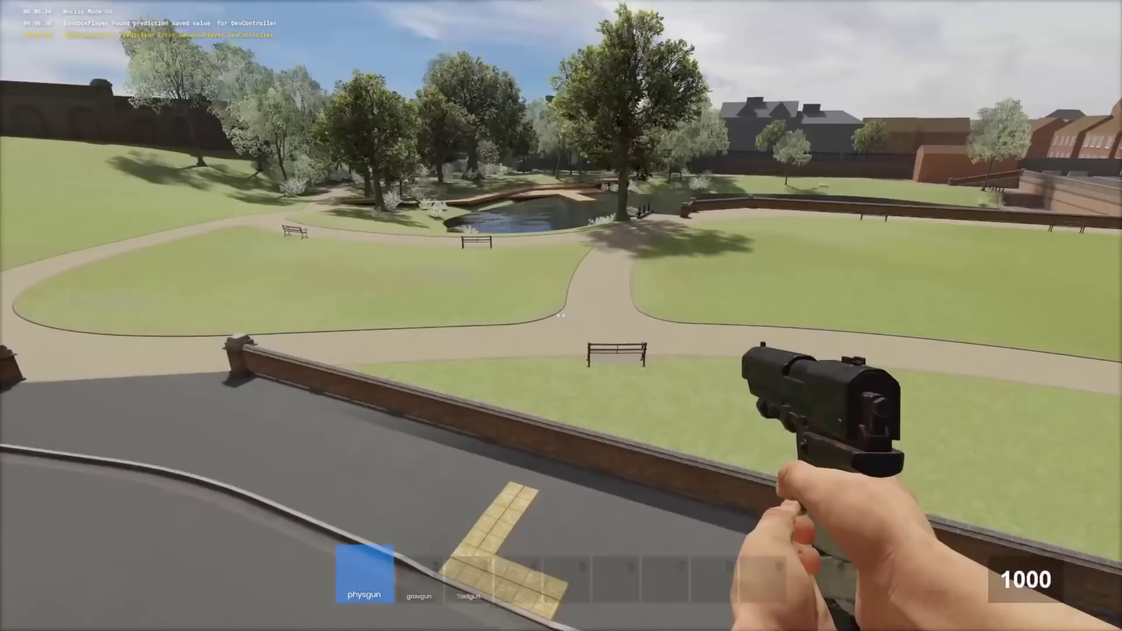
key(w)
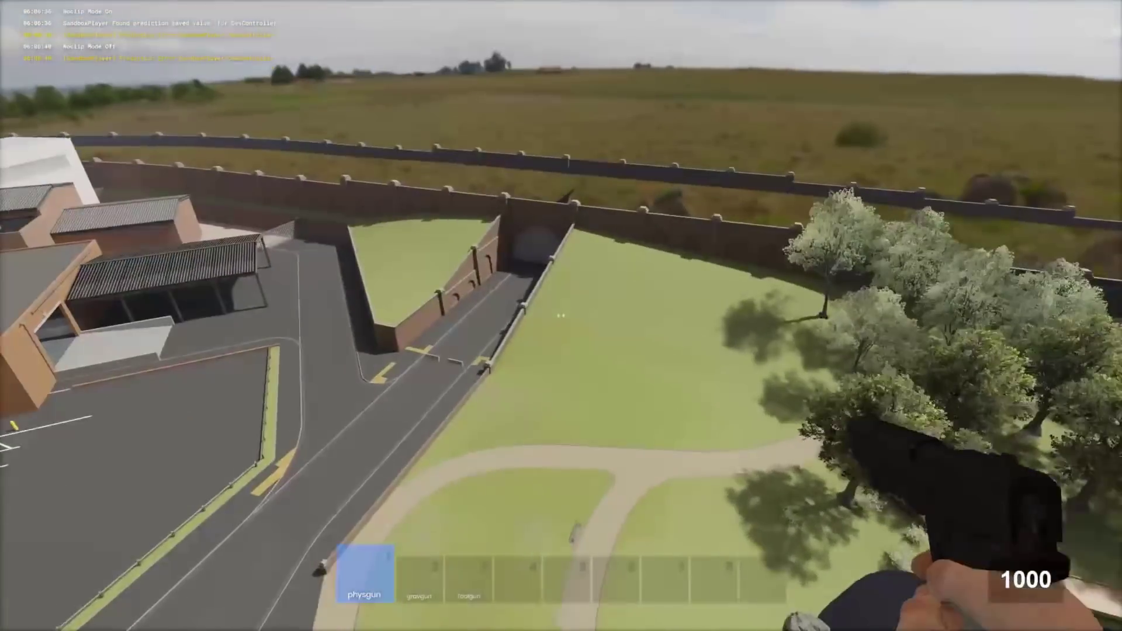
key(v)
key(v)
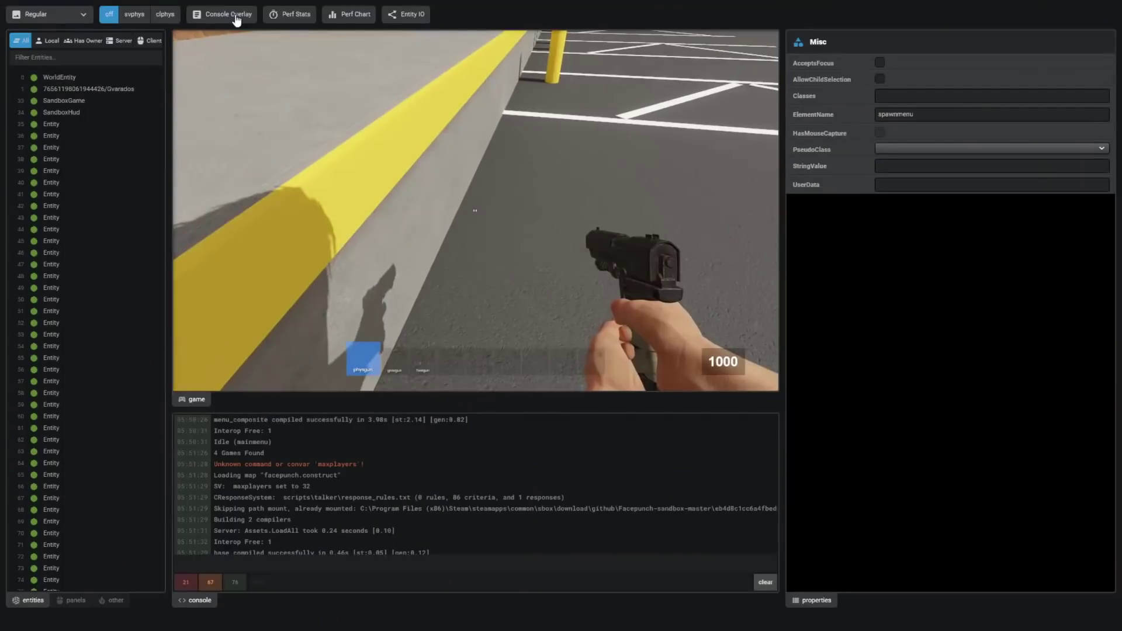
- Turn on the performance stats readout and position it over the full-screen game view
click(290, 14)
drag(59, 86, 459, 84)
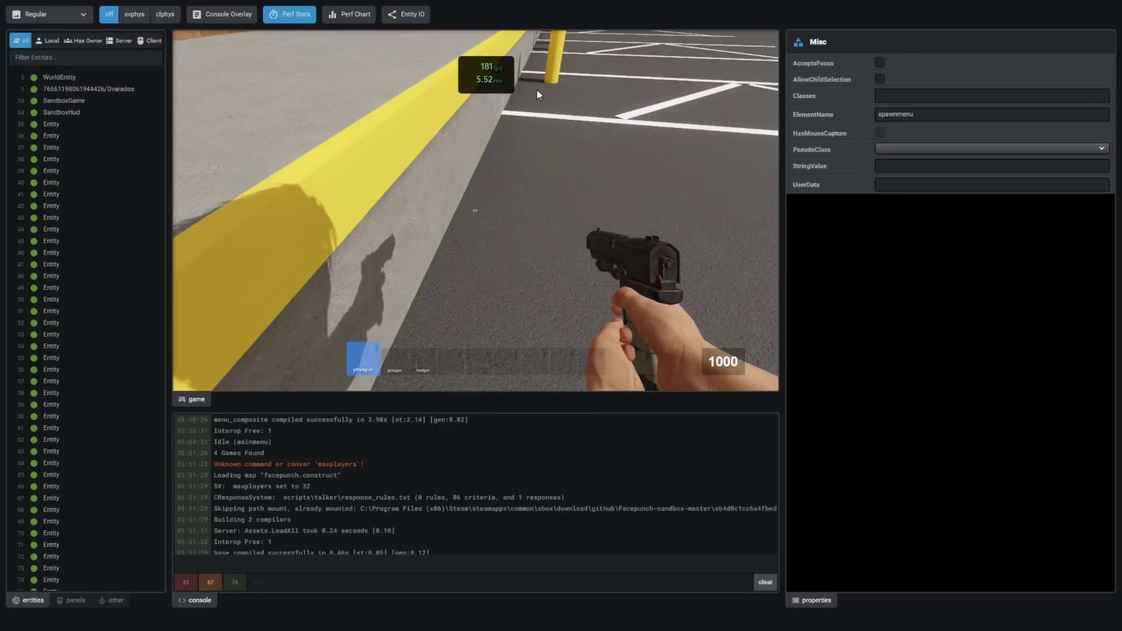
drag(487, 74, 722, 54)
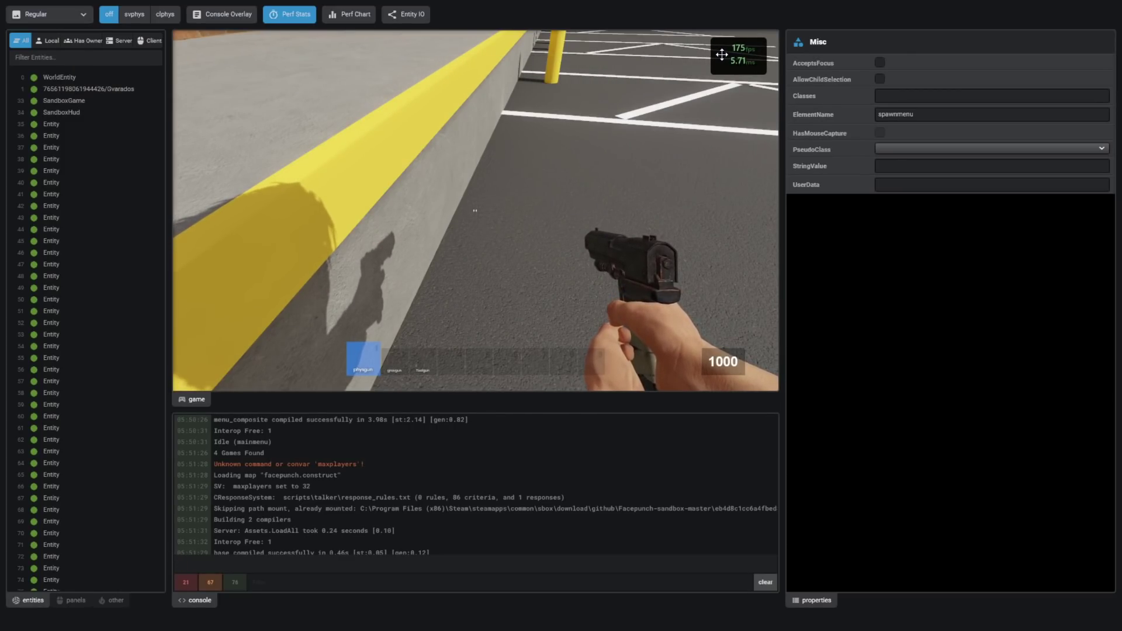
key(grave)
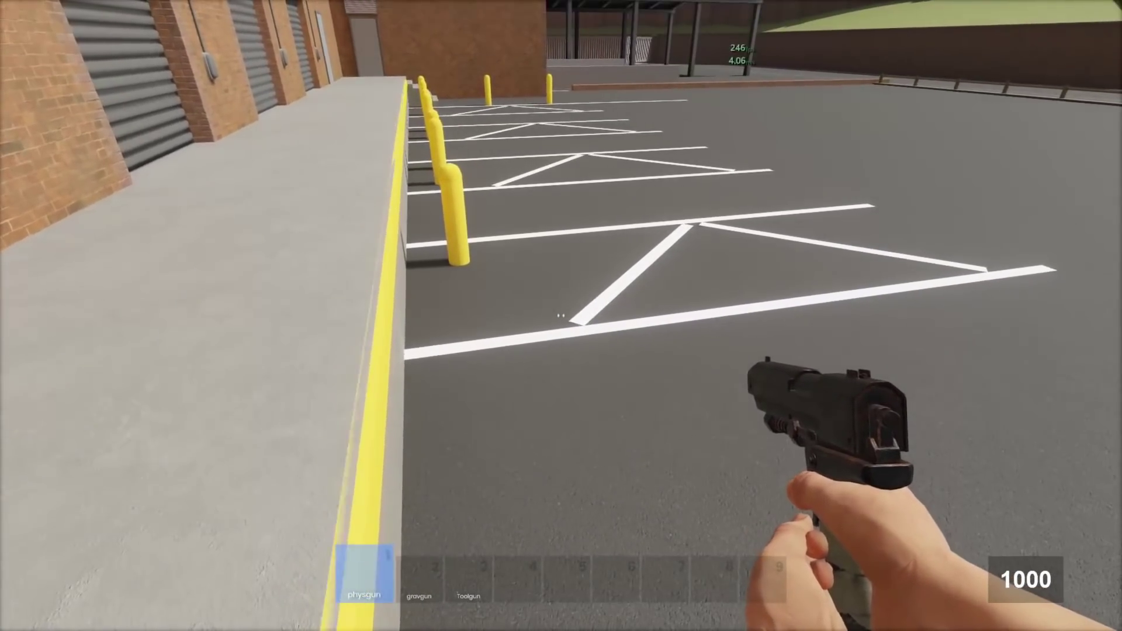
key(grave)
key(grave)
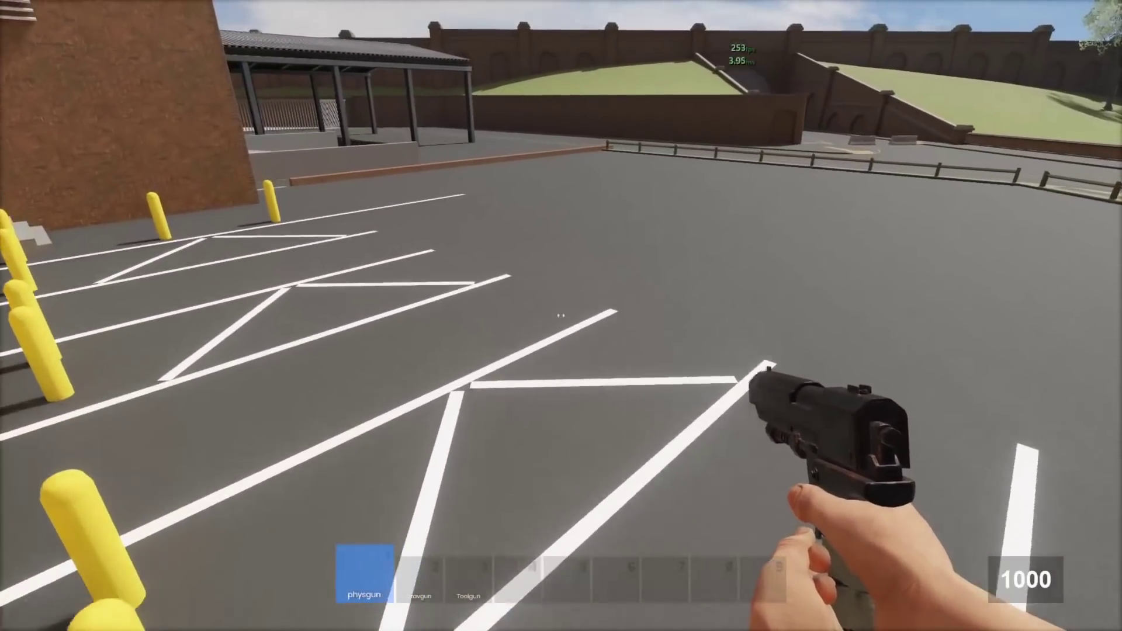
key(grave)
drag(758, 50, 704, 141)
key(F1)
- Walk to the curb and move the performance chart beside the FPS counter
key(w)
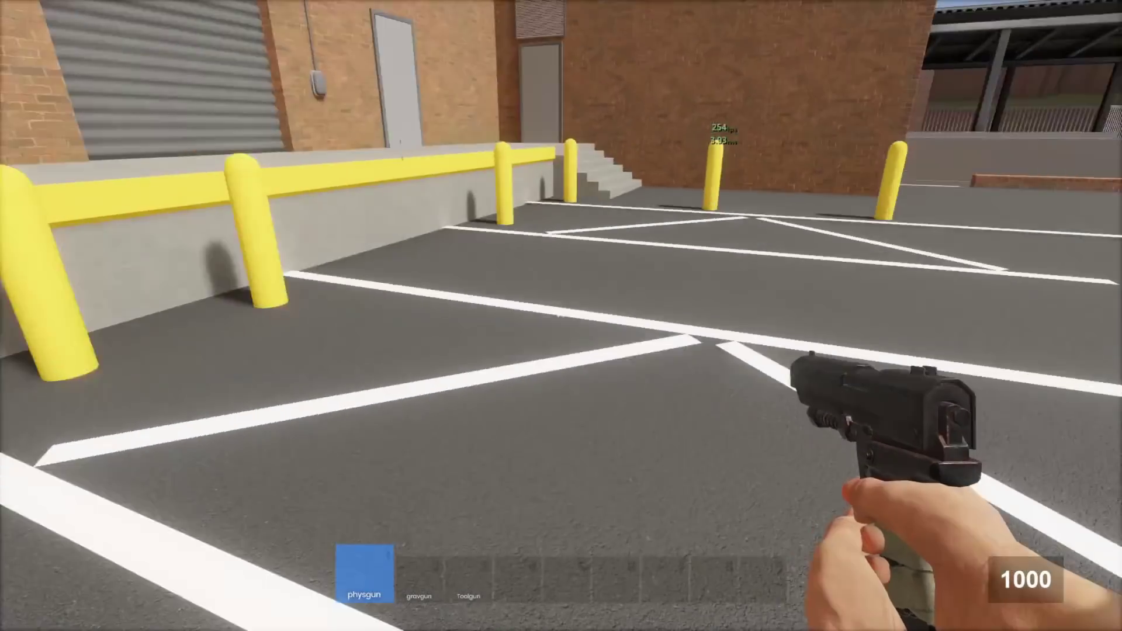
key(w)
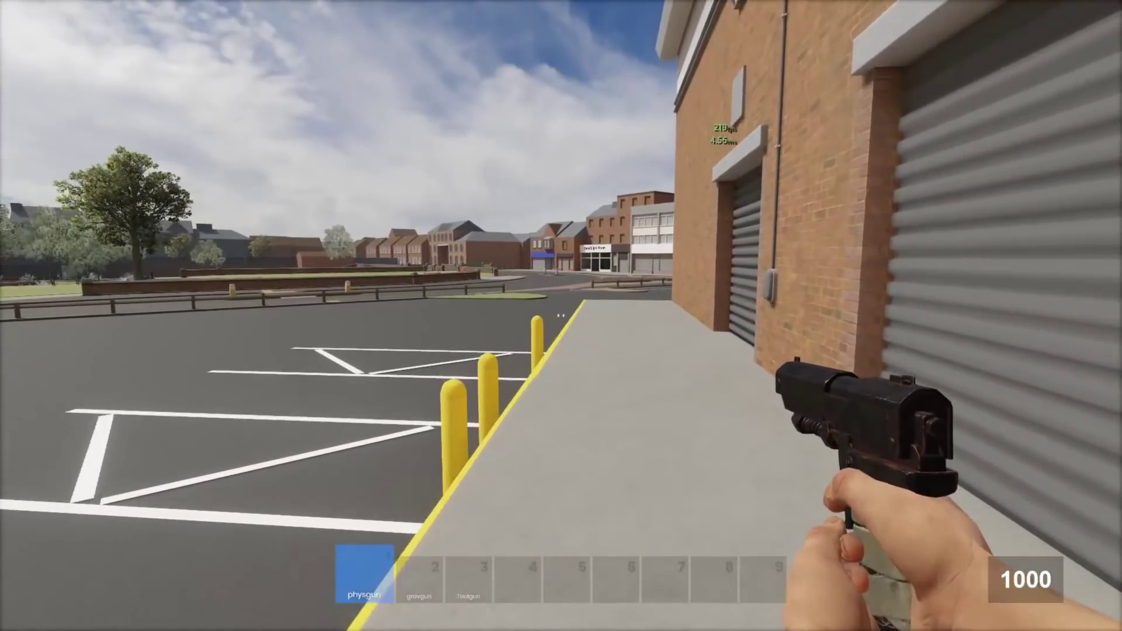
key(F1)
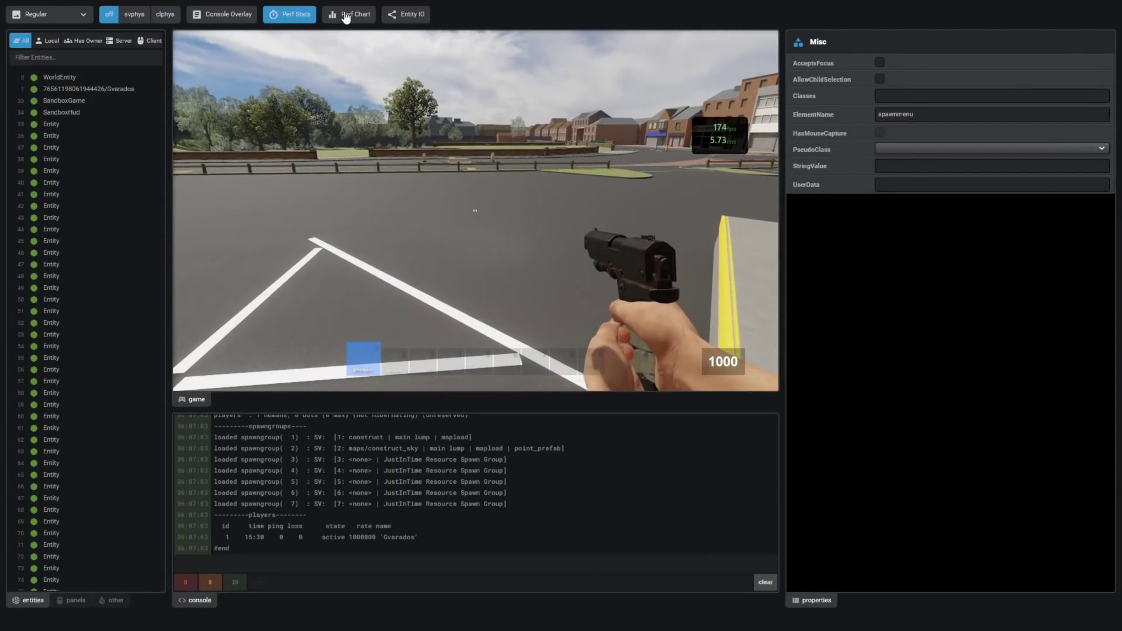
drag(124, 80, 610, 137)
key(F1)
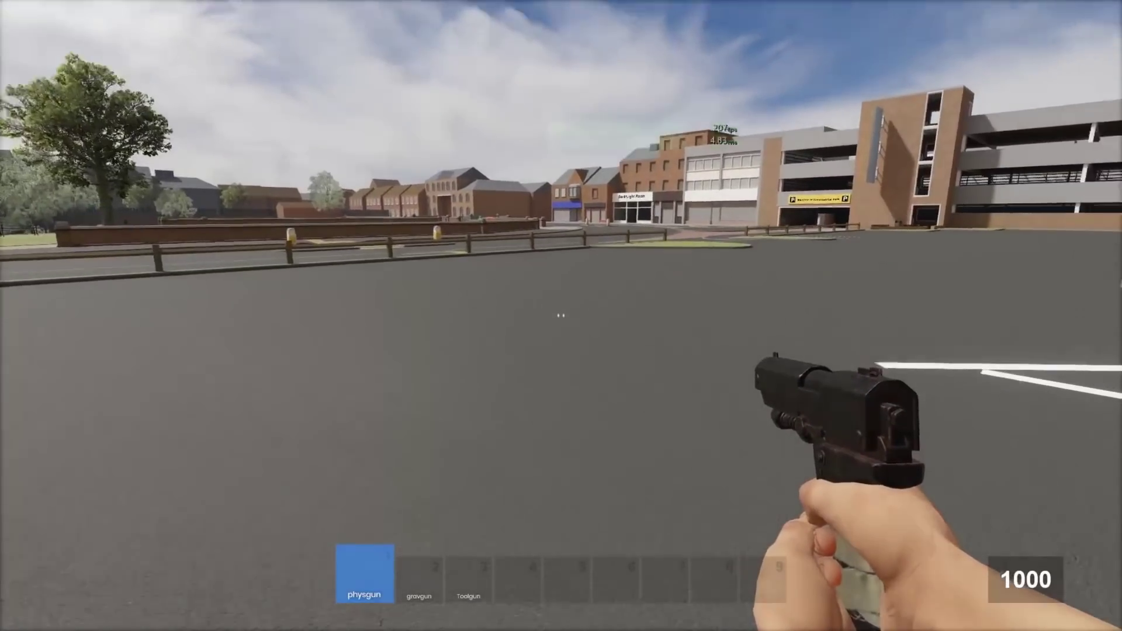
- Fire wooden boxes across the parking lot with Box Shooter, stacking a column under a crate
key(3)
click(561, 315)
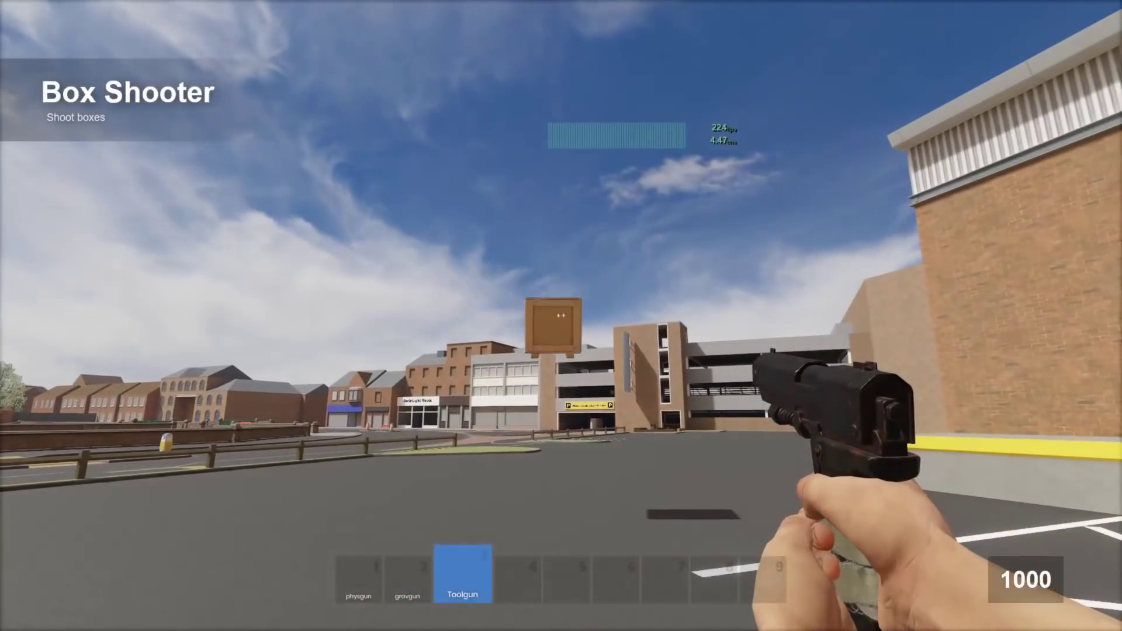
click(561, 316)
click(561, 316)
click(561, 315)
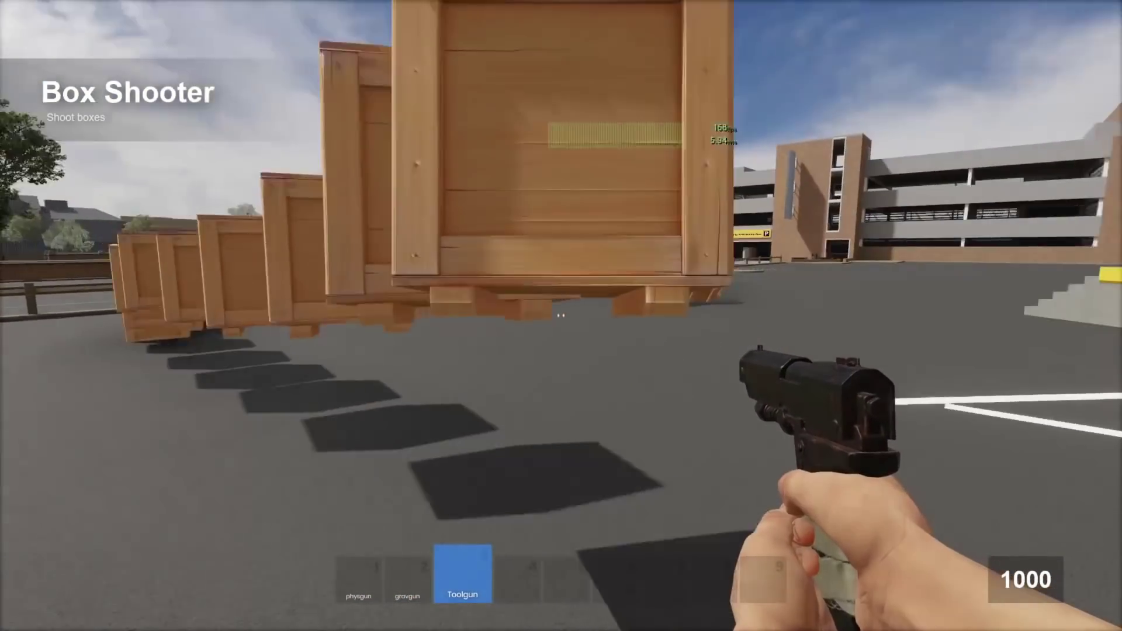
click(561, 315)
click(561, 316)
click(561, 315)
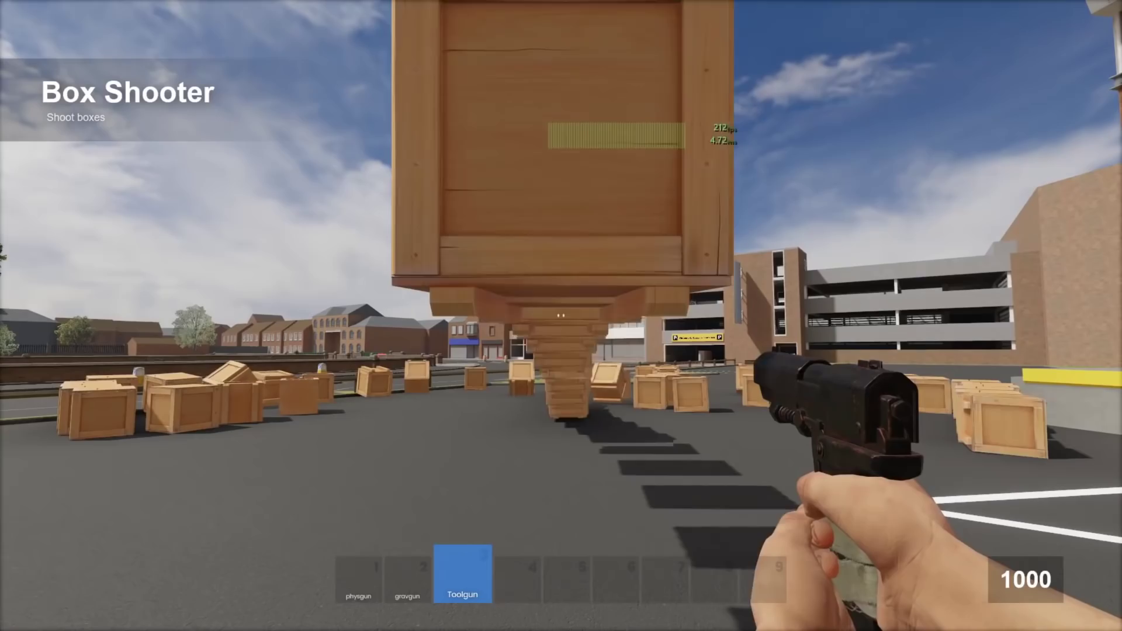
click(561, 315)
click(561, 315)
click(560, 315)
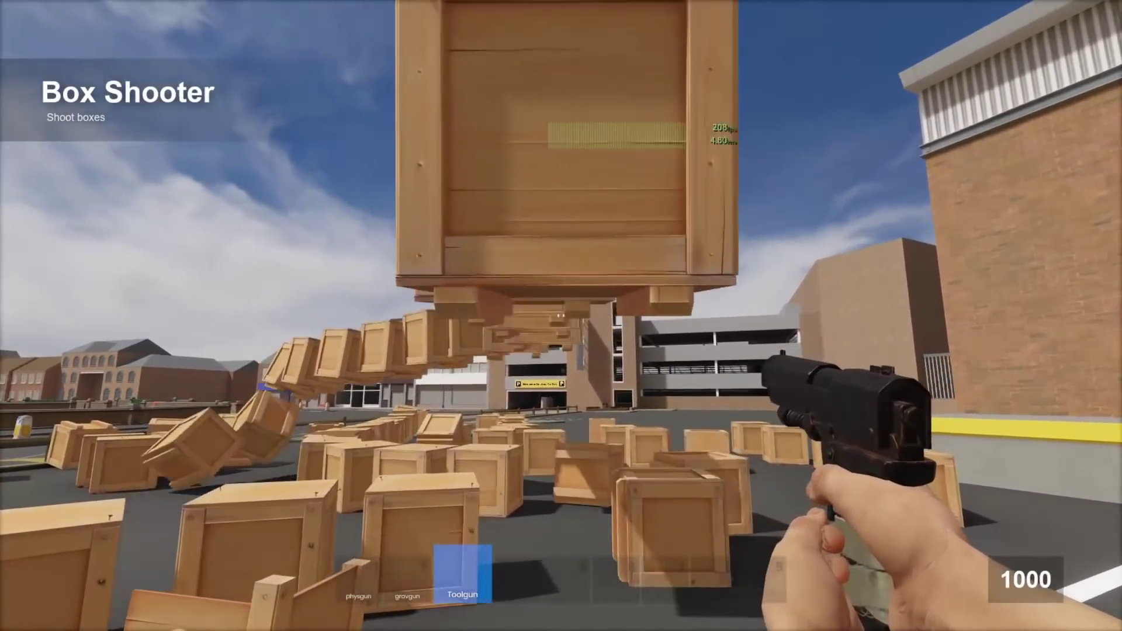
click(559, 315)
click(560, 316)
click(560, 316)
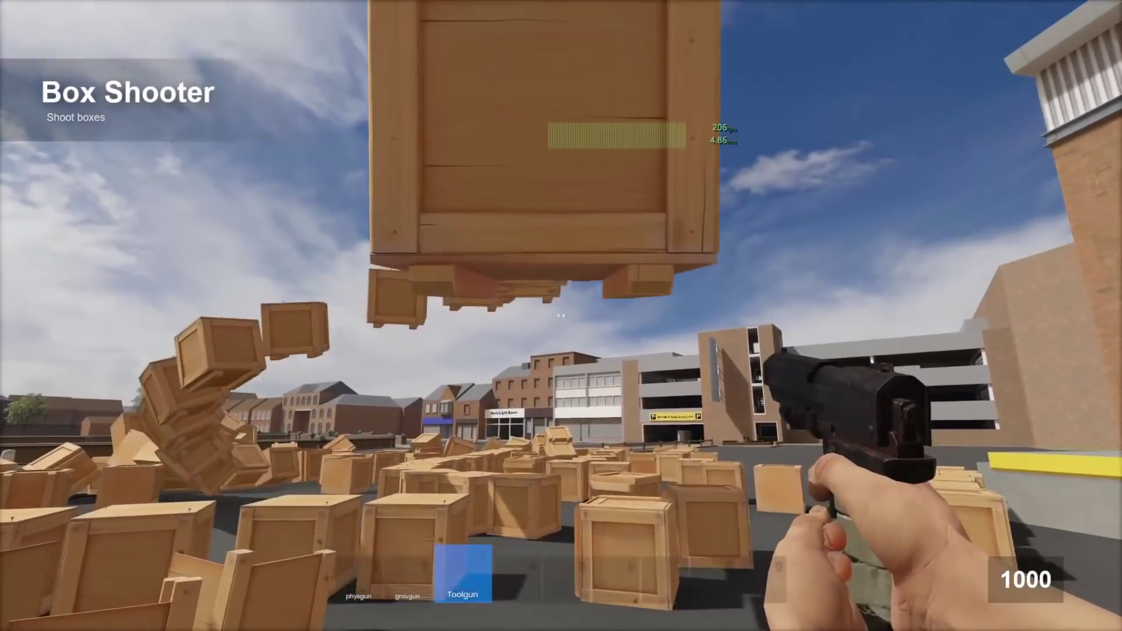
key(F1)
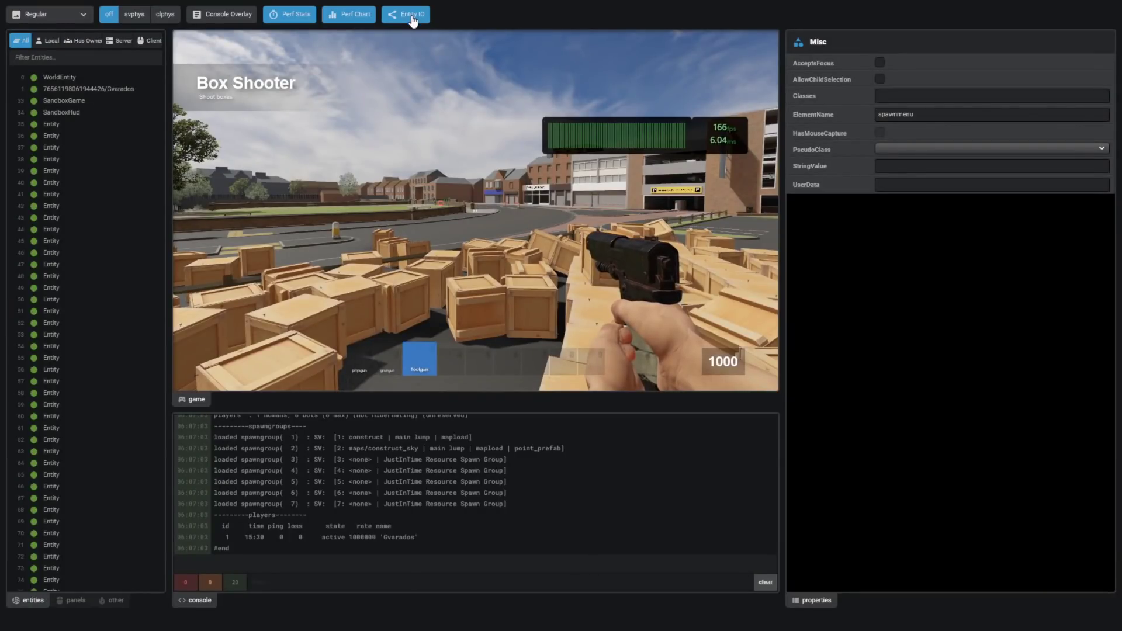
key(F1)
- Add the Pistol to the weapon slots from the spawn menu's Entities tab
scroll(561, 315, up, 1)
key(q)
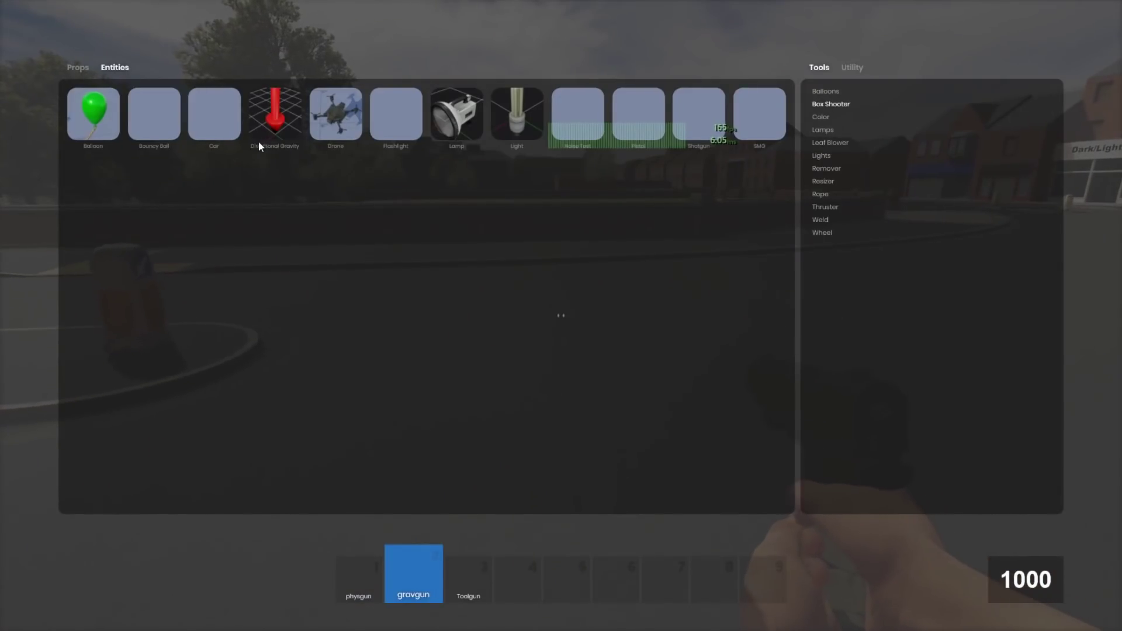
click(655, 120)
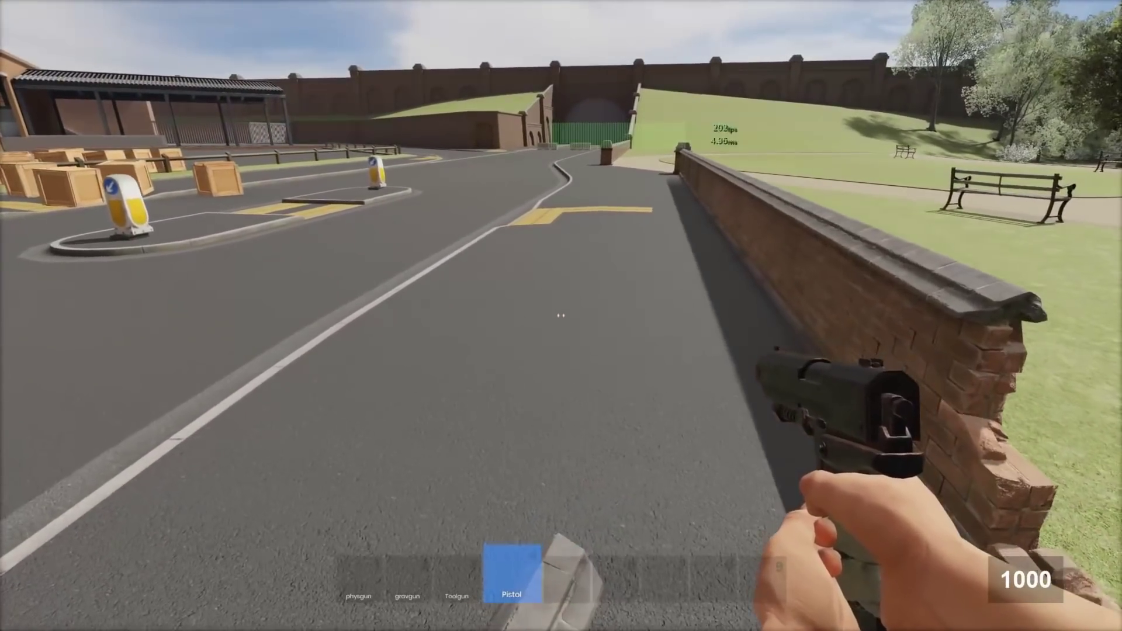
- Walk and jump over the brick wall into the park, then bring up the main menu
key(w)
key(space)
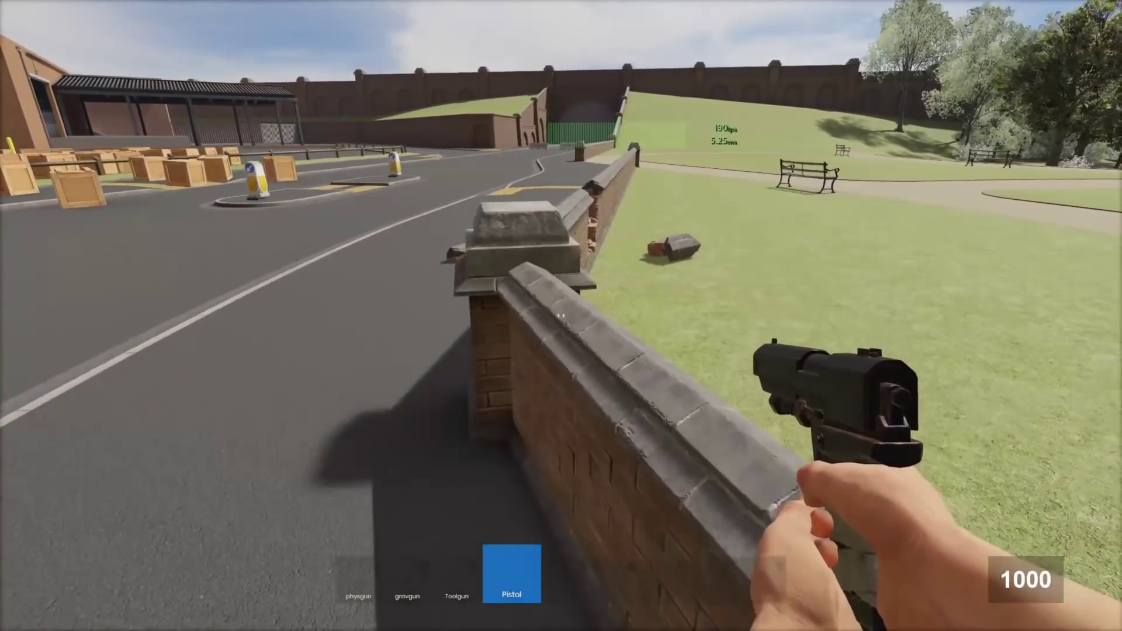
key(w)
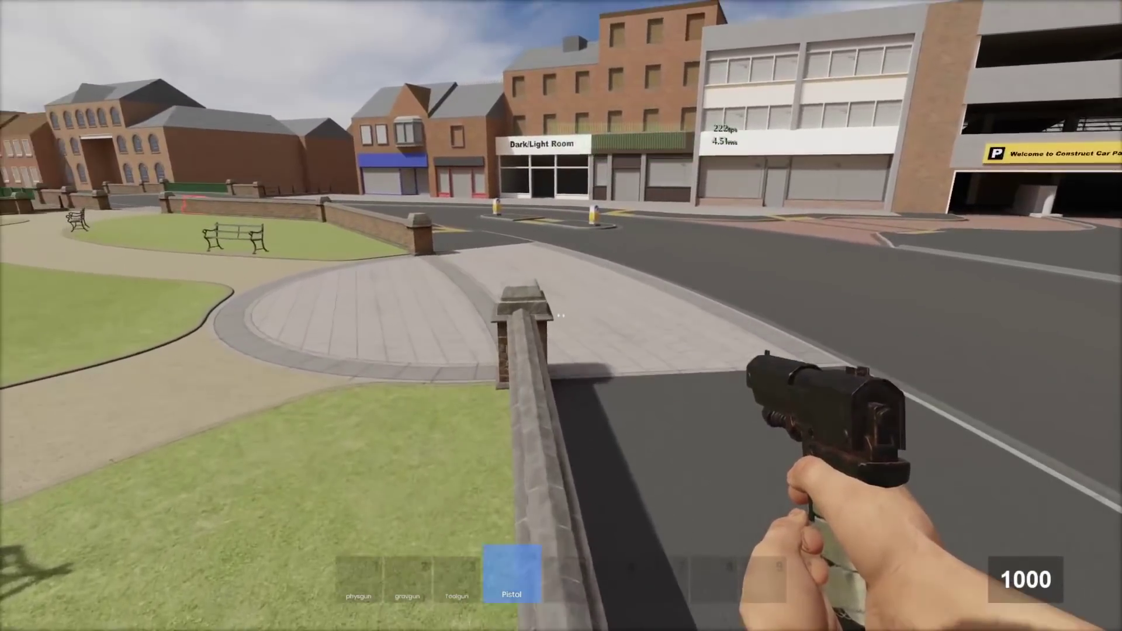
key(w)
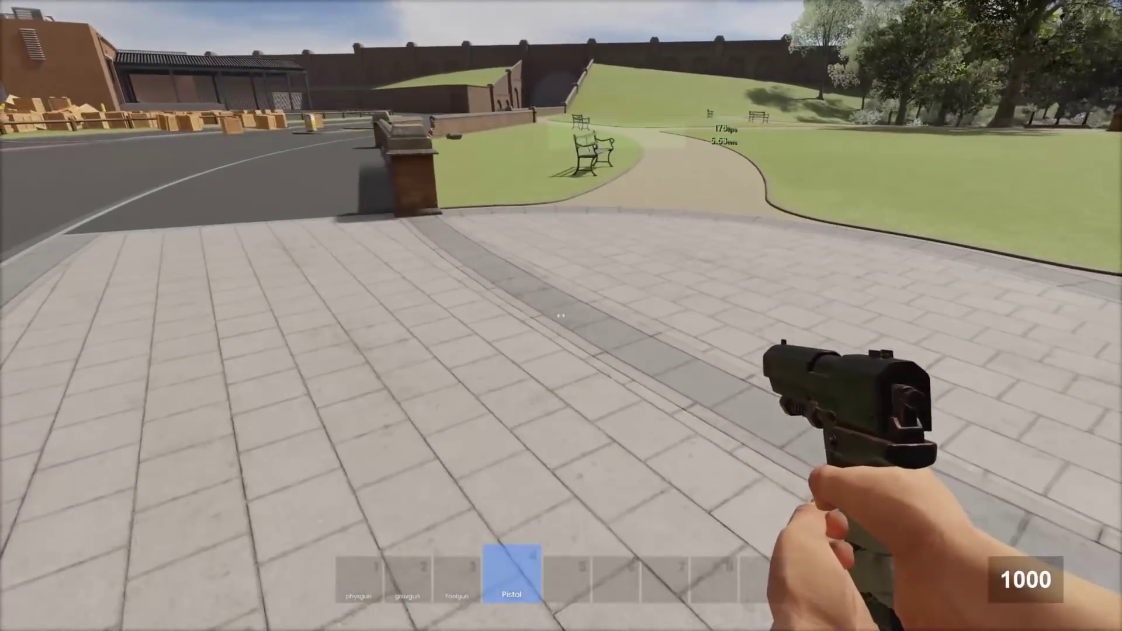
key(w)
key(space)
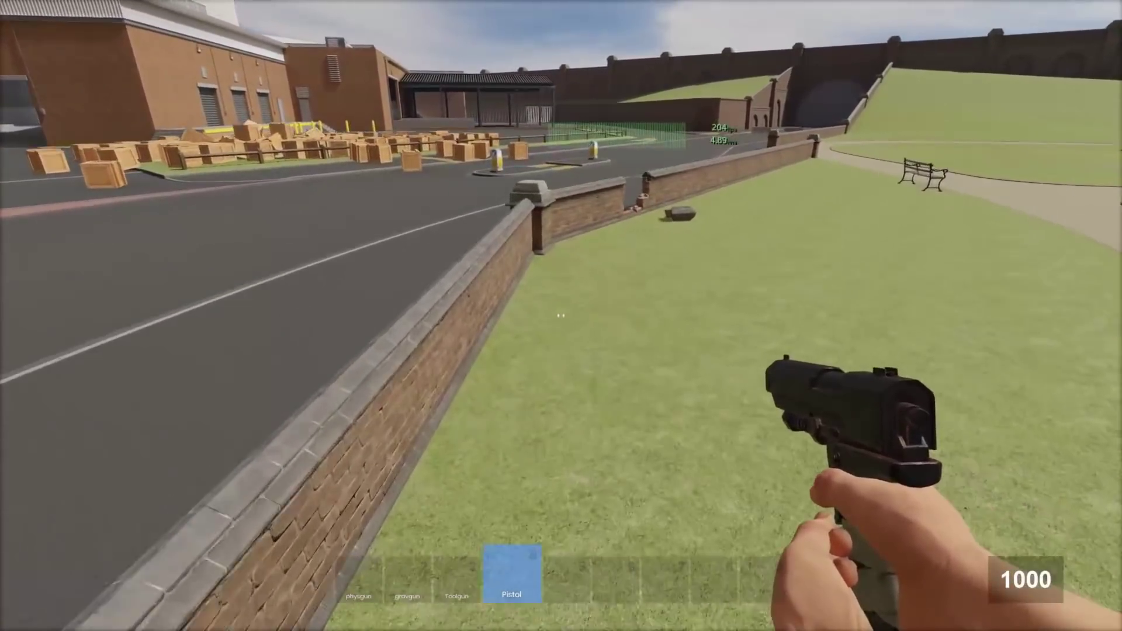
key(space)
key(w)
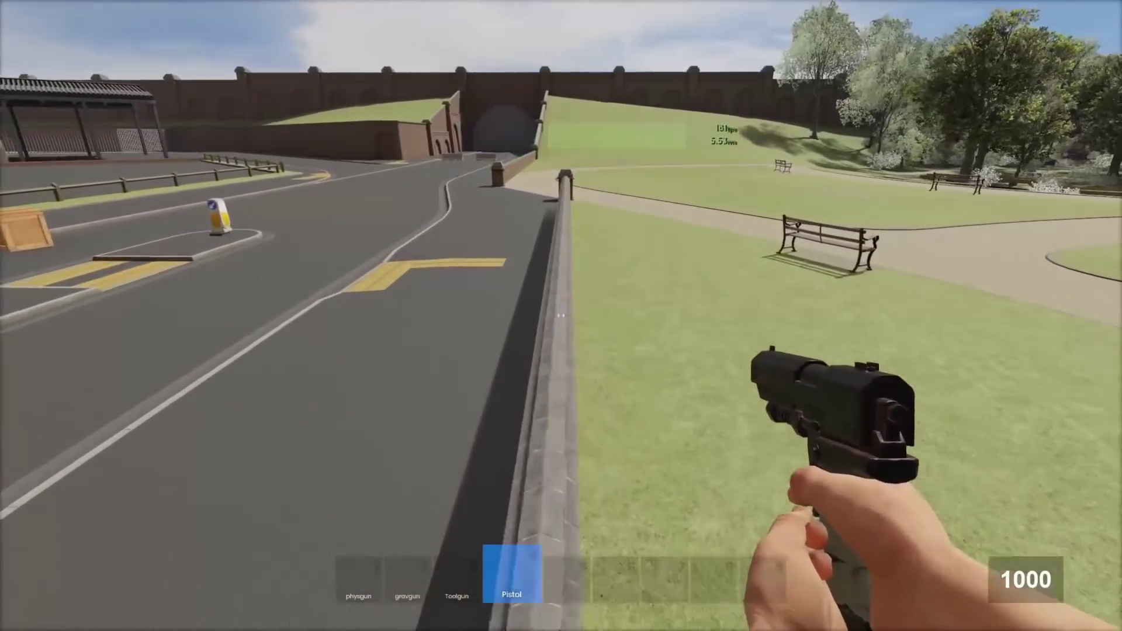
key(w)
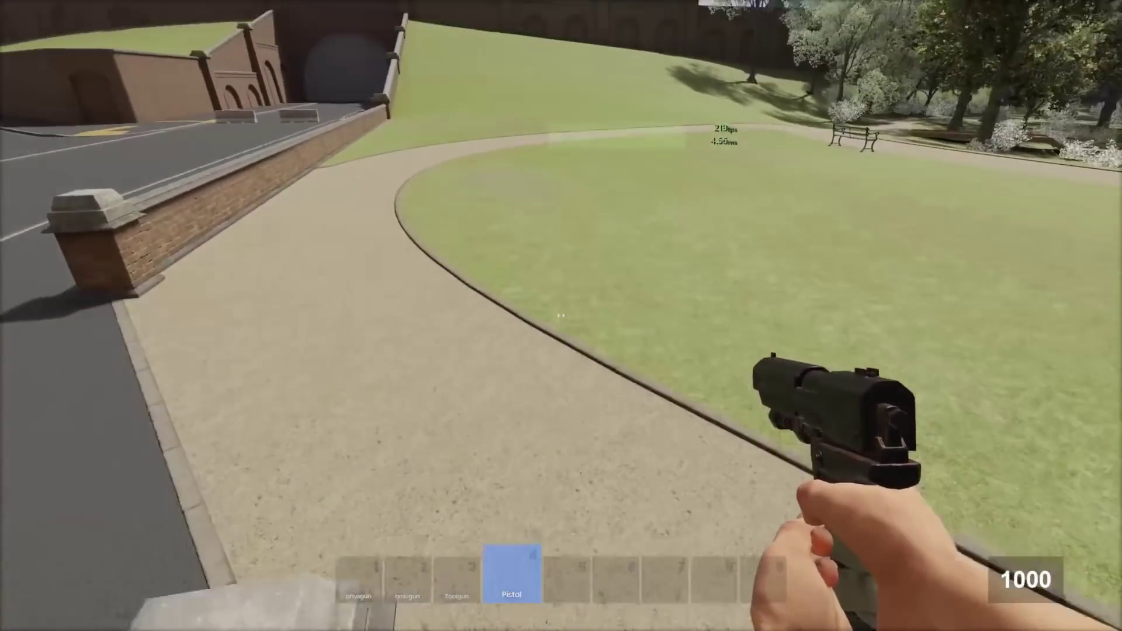
key(Escape)
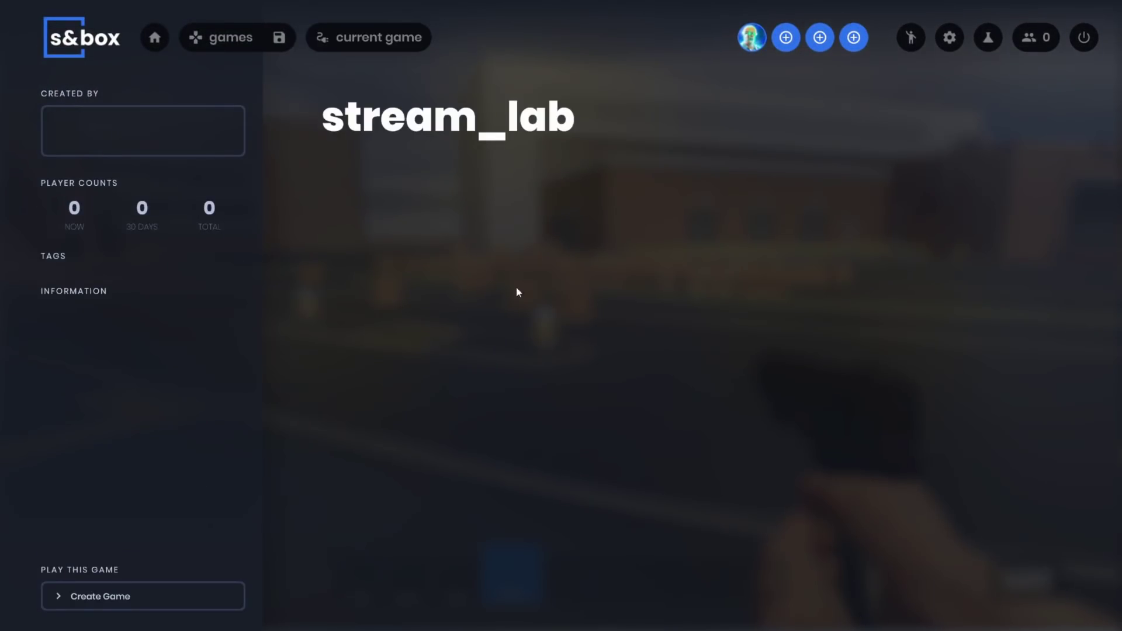
- Open the Create Game settings for stream_lab with LAN Only turned off
click(191, 599)
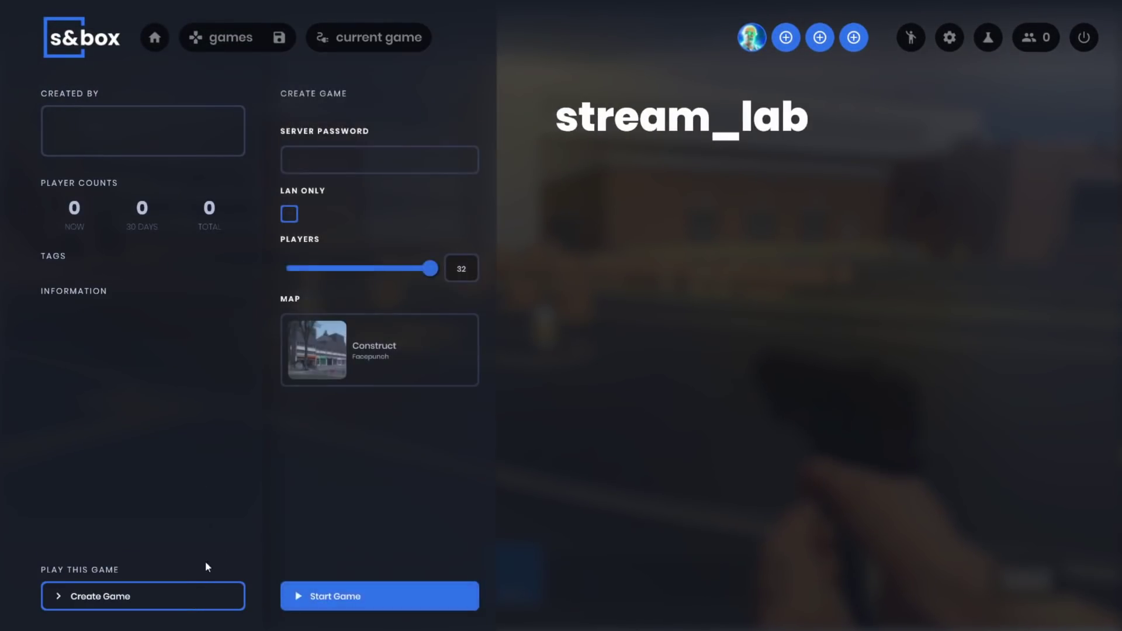
click(288, 215)
click(388, 160)
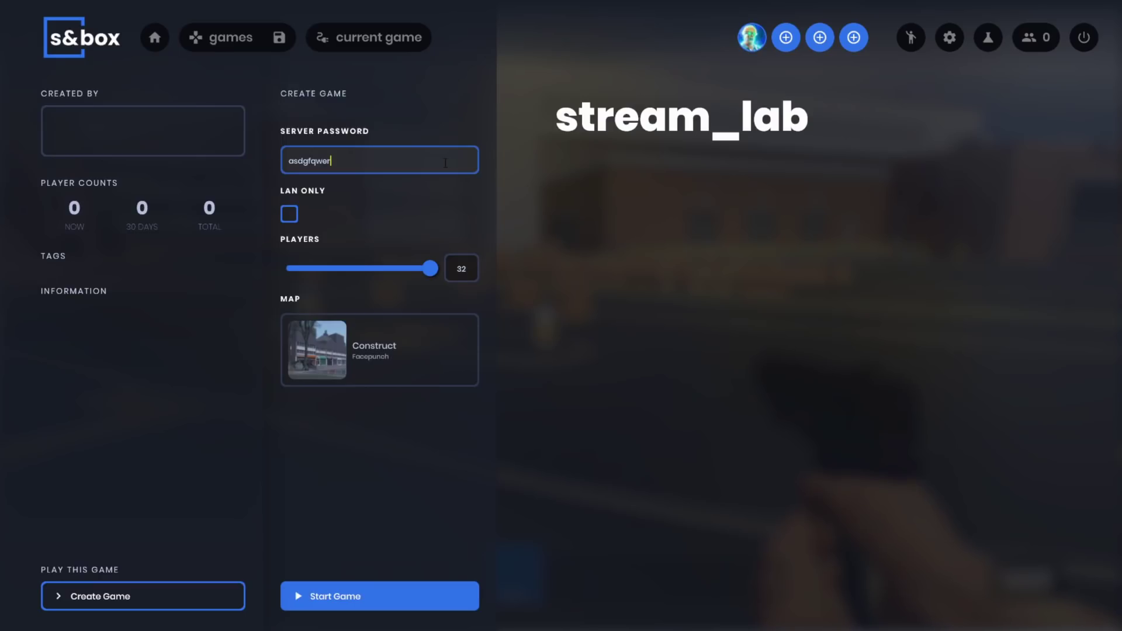
- Look up sv_password in the developer console, clear the input, and close the dev tools
key(grave)
text(s)
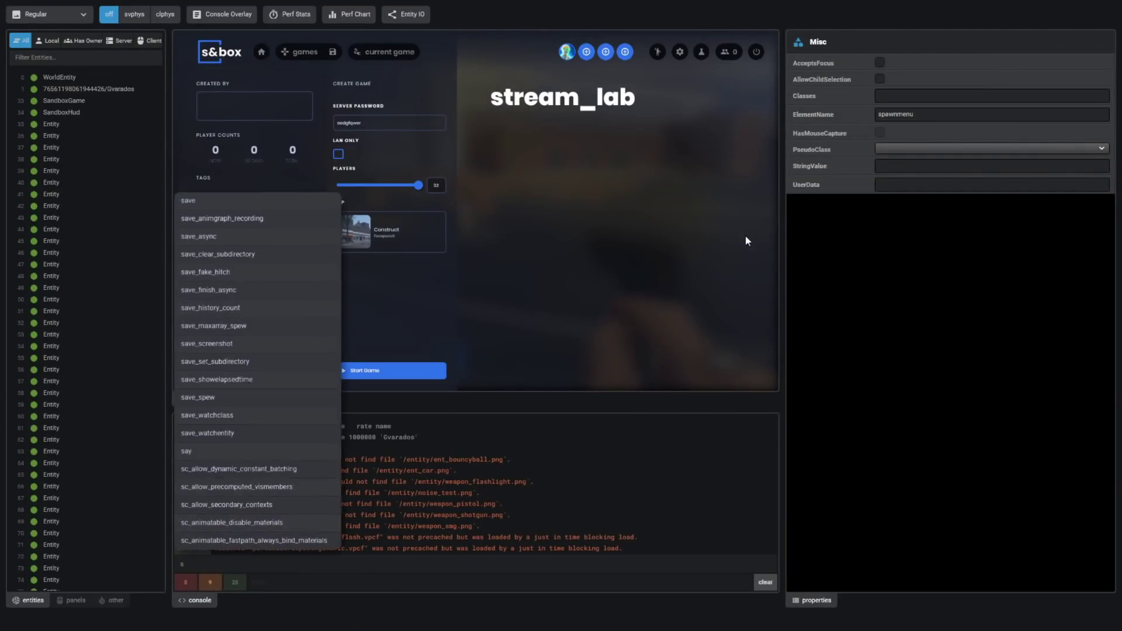
text(v_)
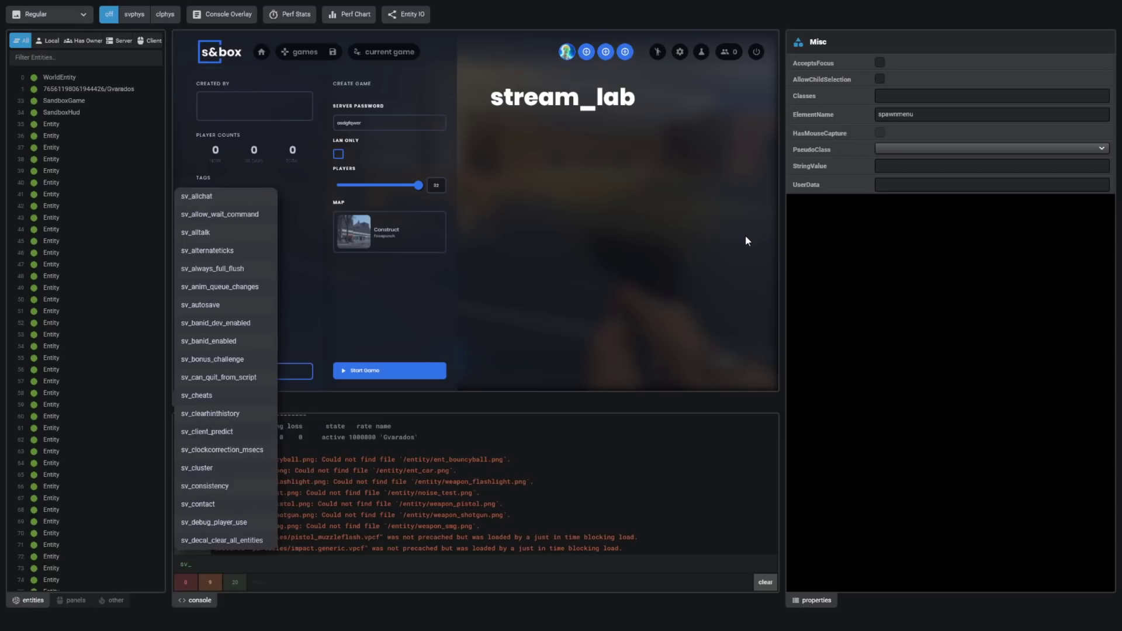
text(password)
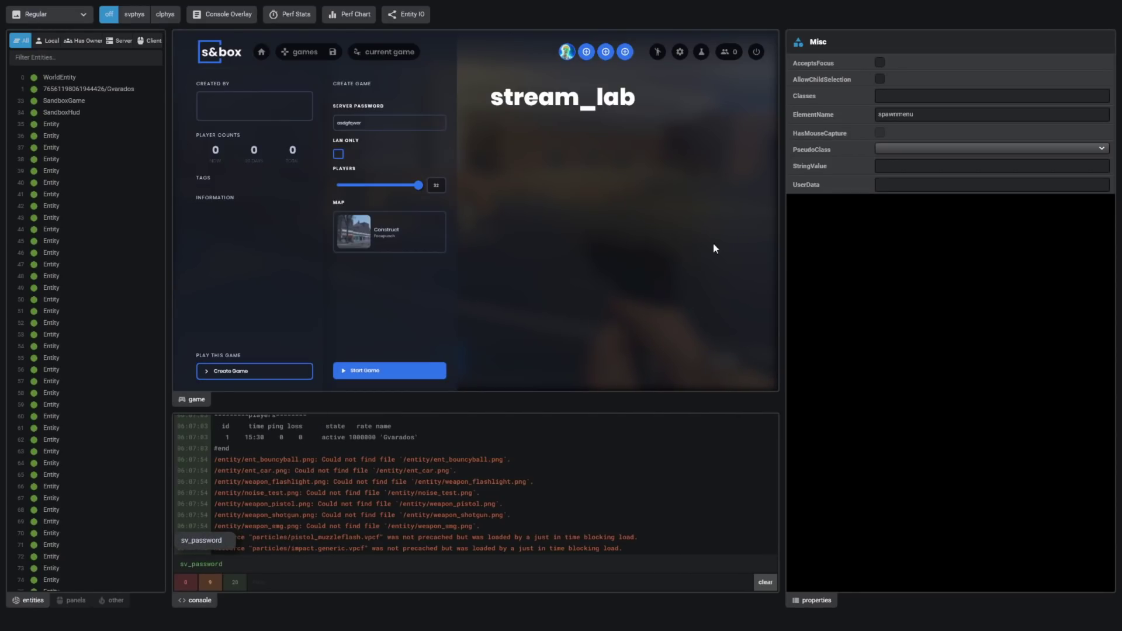
key(Tab)
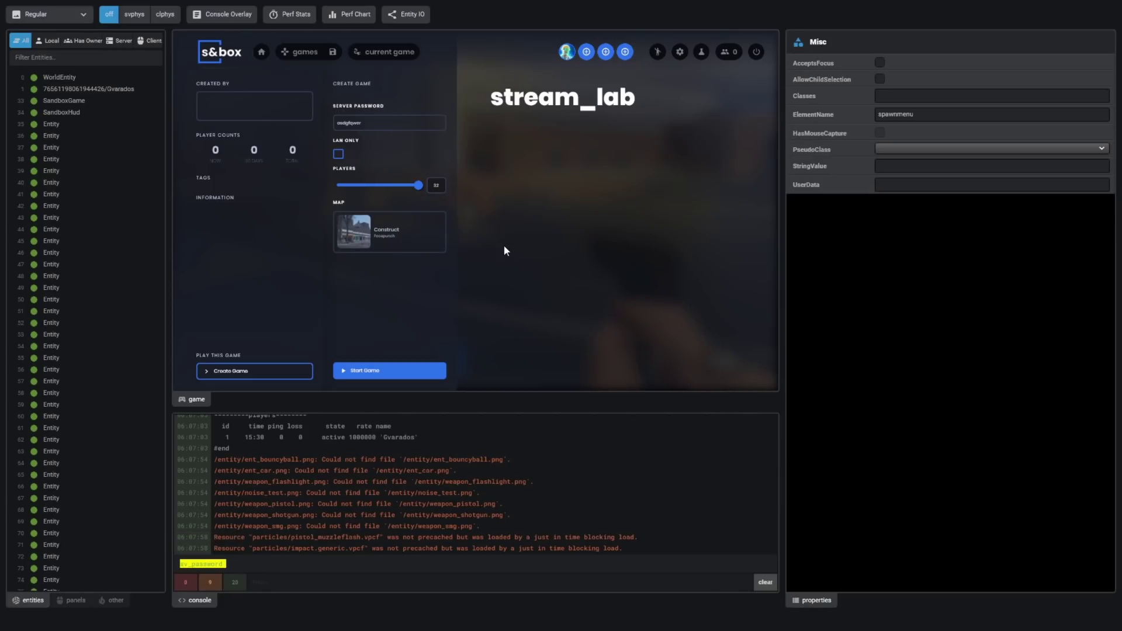
key(BackSpace)
key(grave)
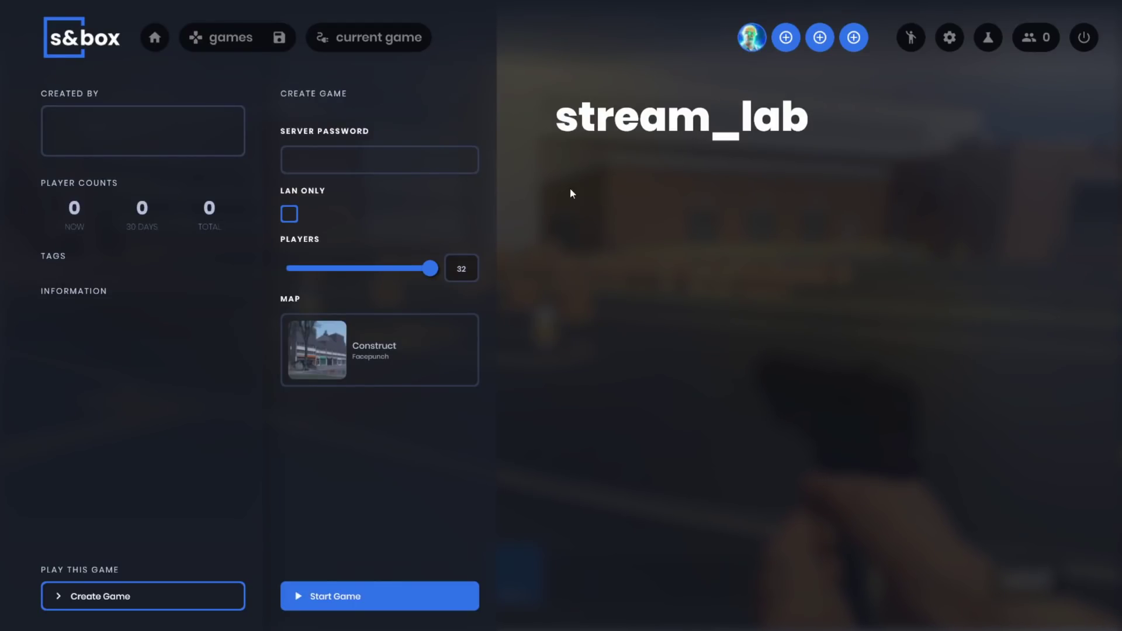
- Search the map browser for 'flat', choose Flat Grass, and start the game, hitting a compile error
click(380, 350)
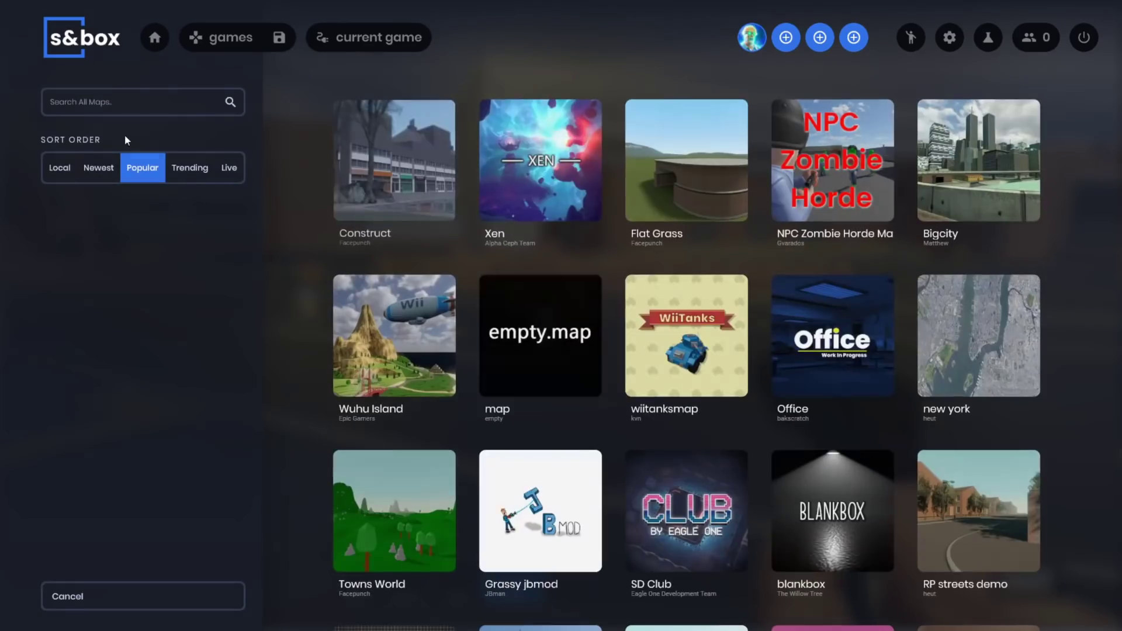
click(142, 103)
text(flagg)
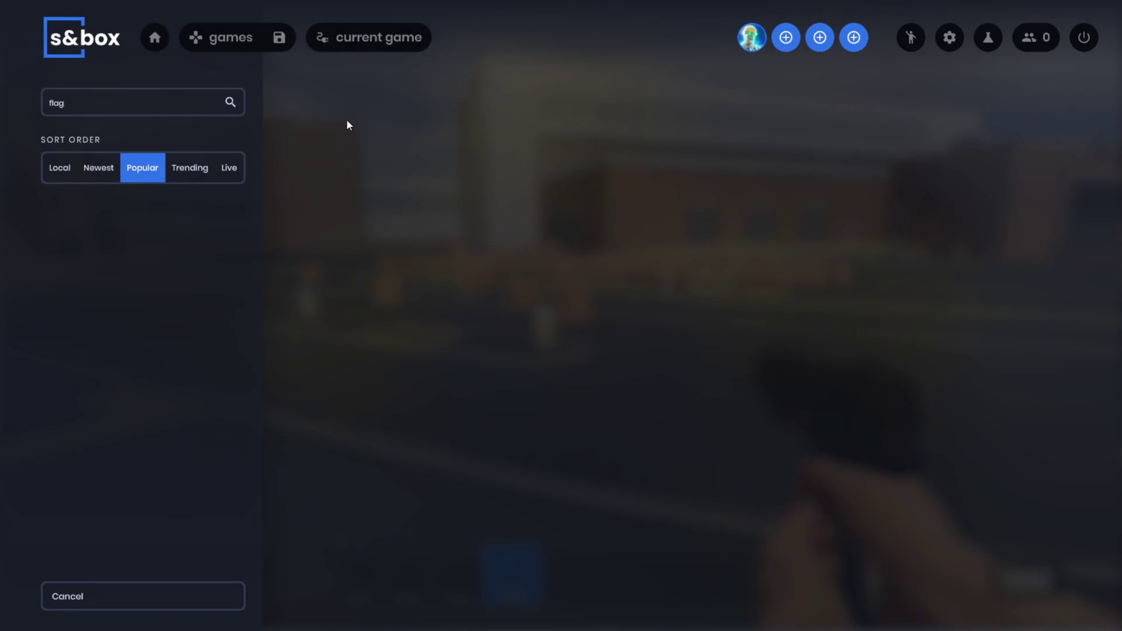
key(BackSpace)
text(t)
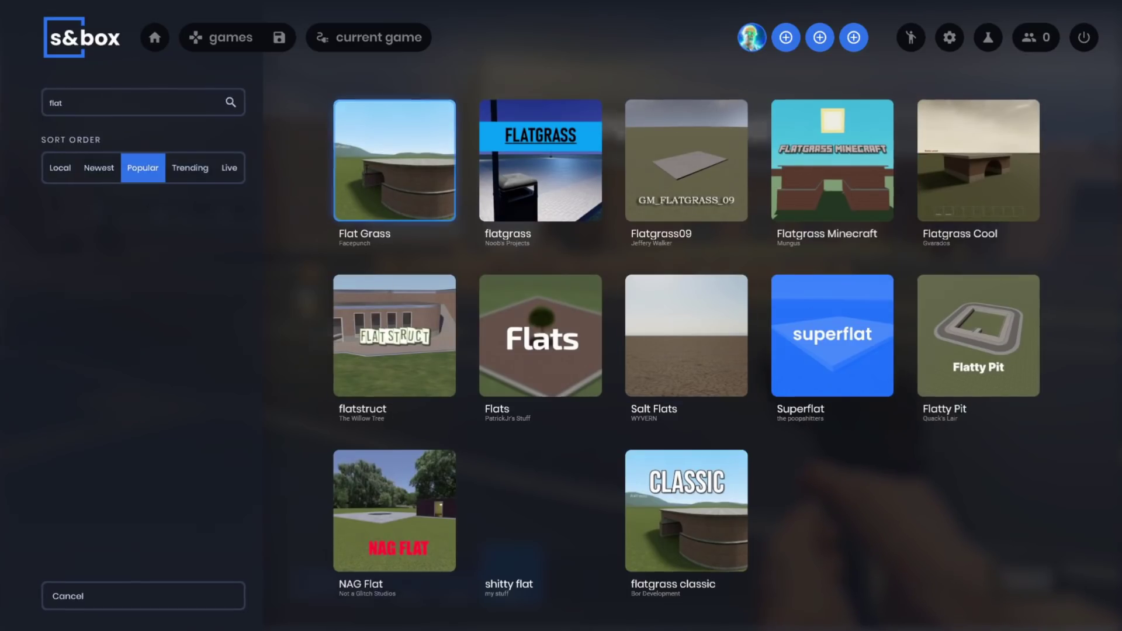
click(395, 160)
click(368, 594)
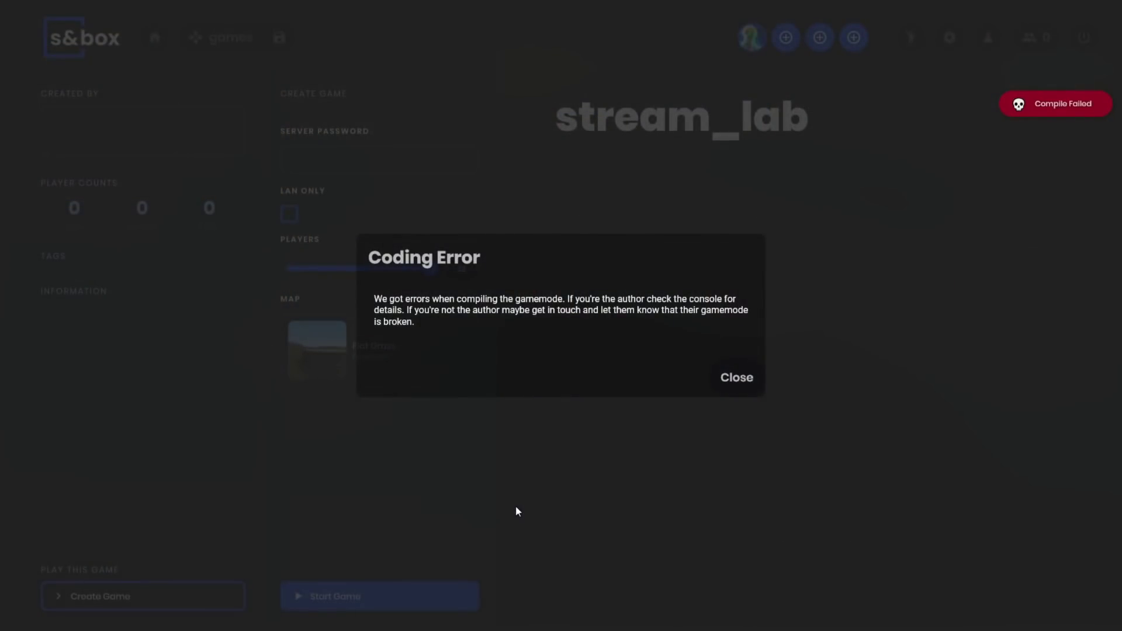
- Dismiss the Coding Error, scroll through the compile errors in the console, then hide the panels
click(738, 376)
key(grave)
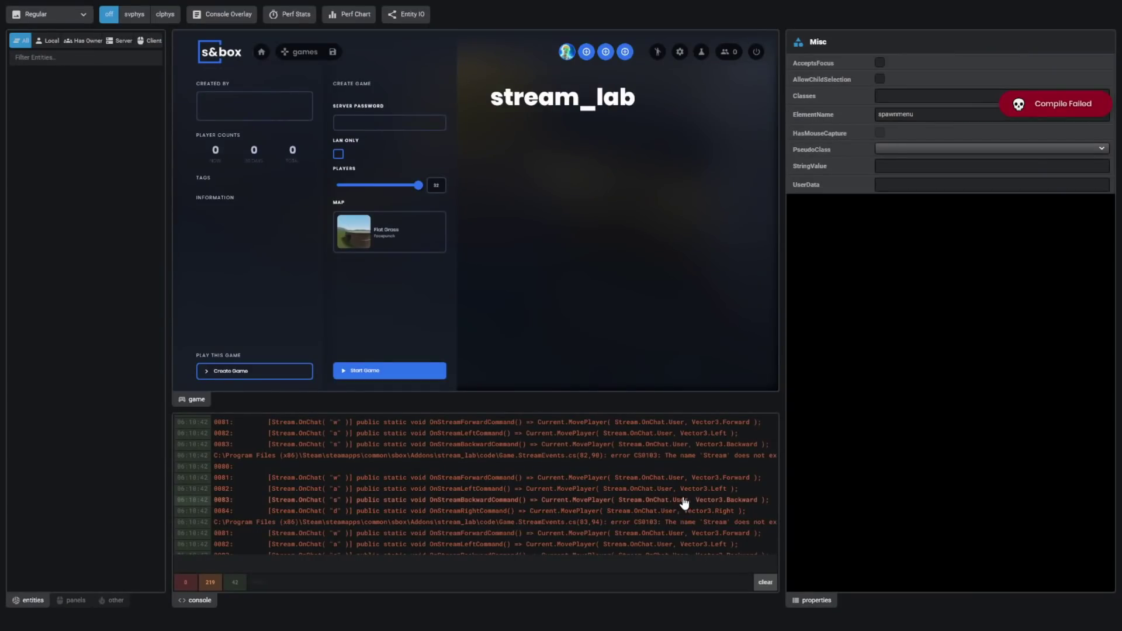
scroll(681, 500, down, 3)
scroll(681, 502, up, 3)
scroll(594, 493, up, 2)
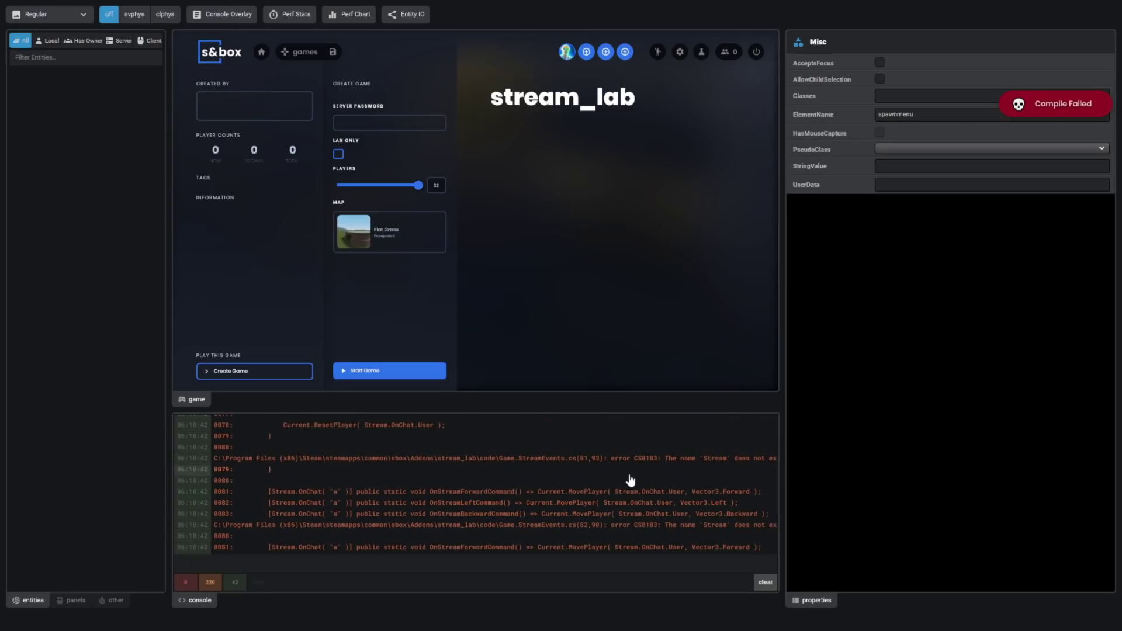
scroll(541, 508, up, 6)
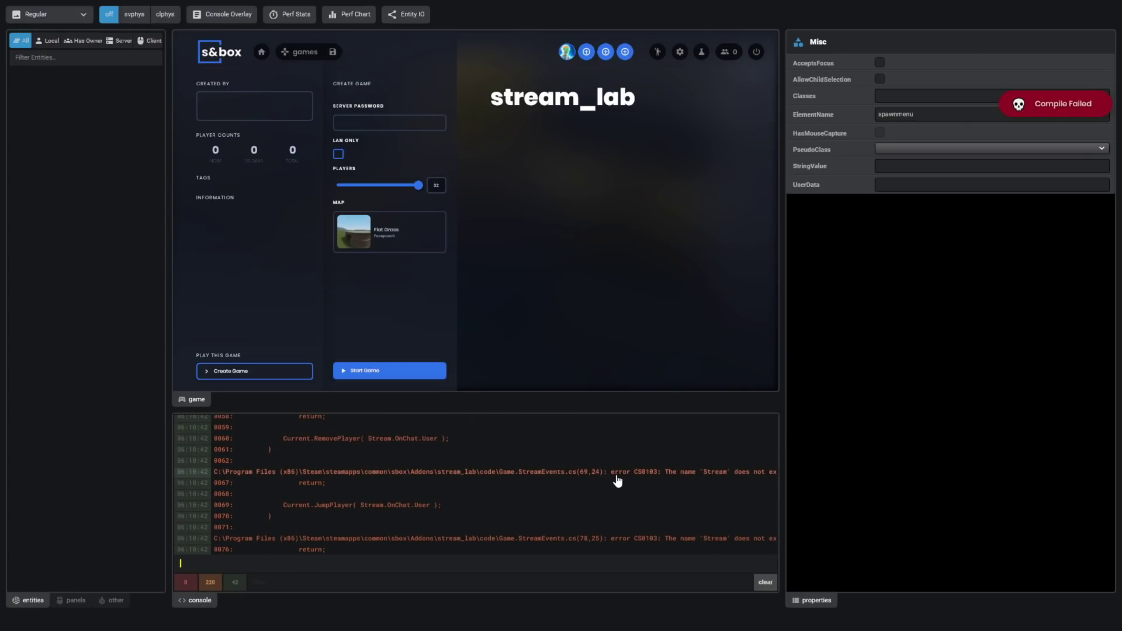
scroll(525, 473, up, 6)
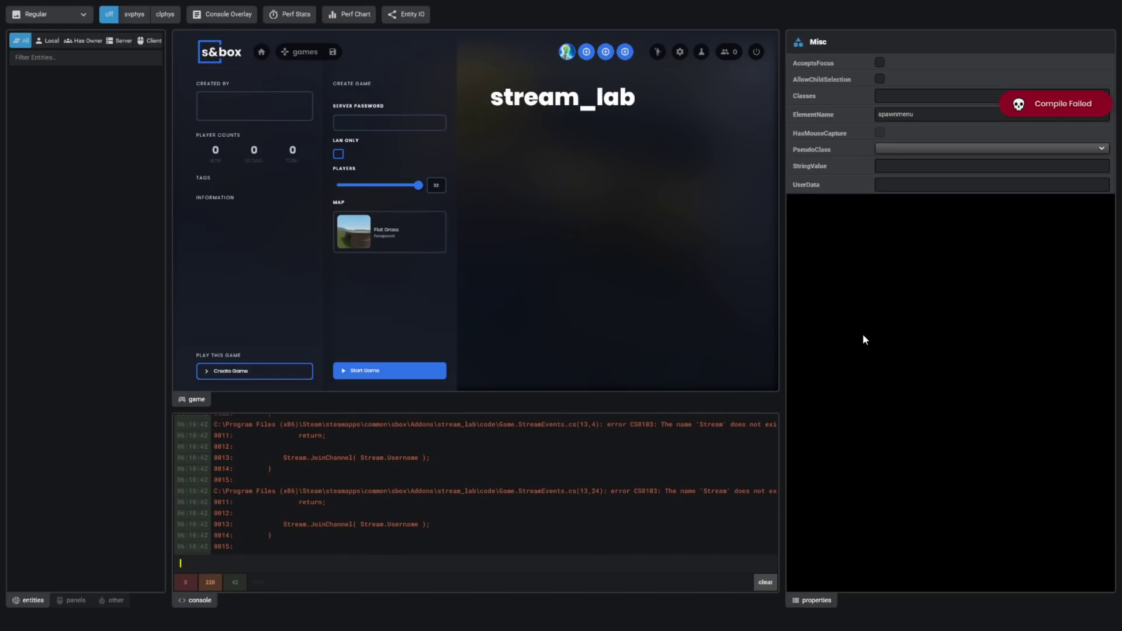
key(F1)
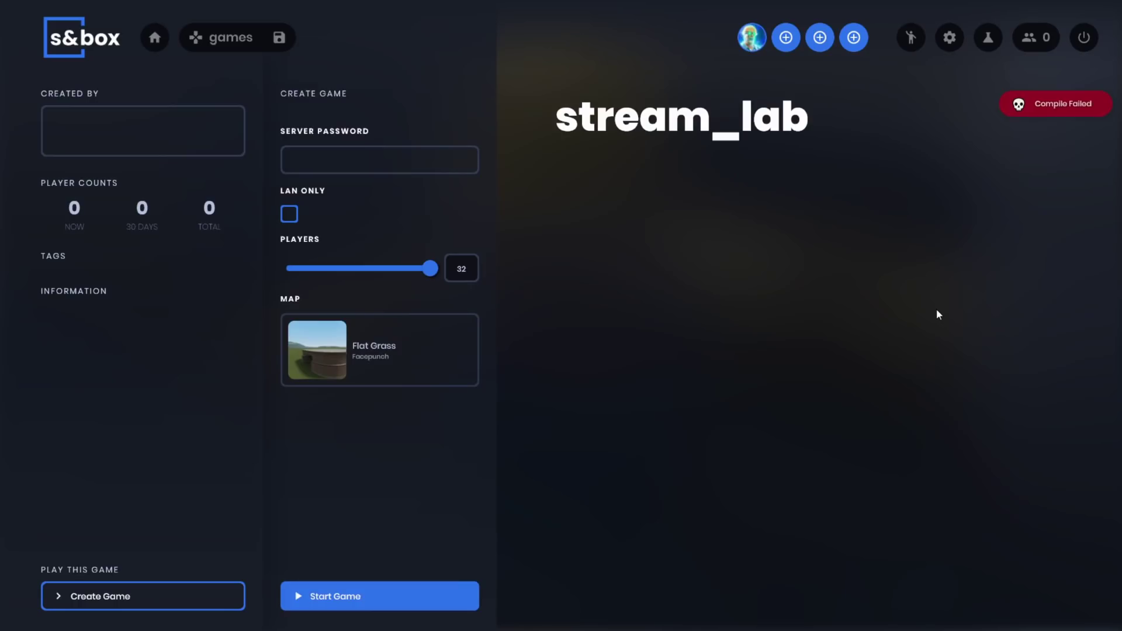
- Post !play in the Twitch channel's stream chat
key(alt+Tab)
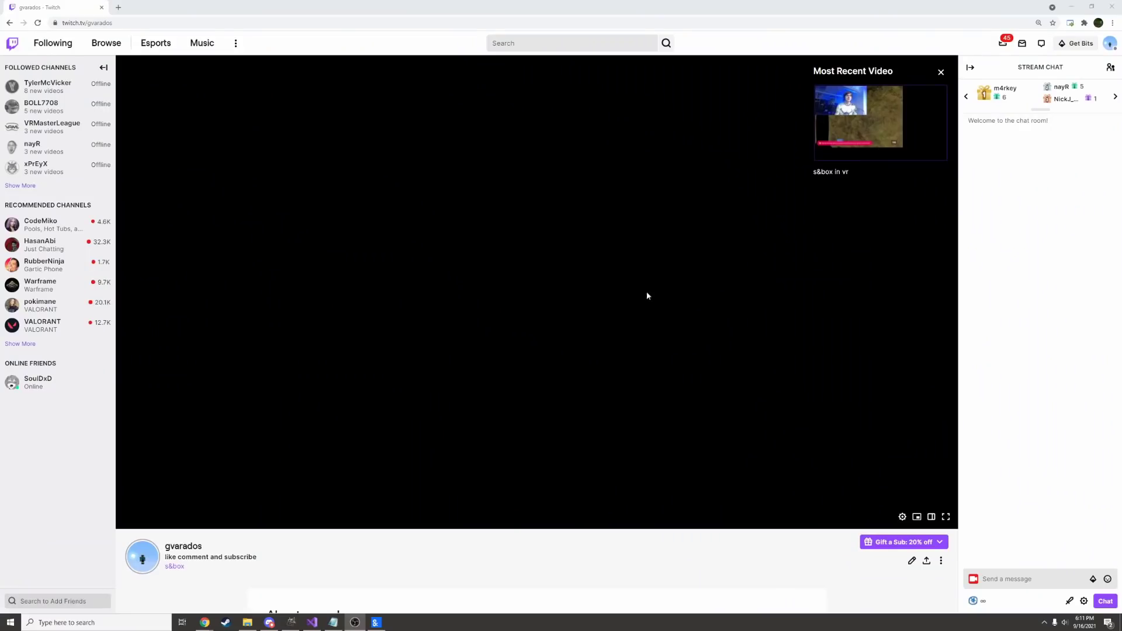
click(1055, 579)
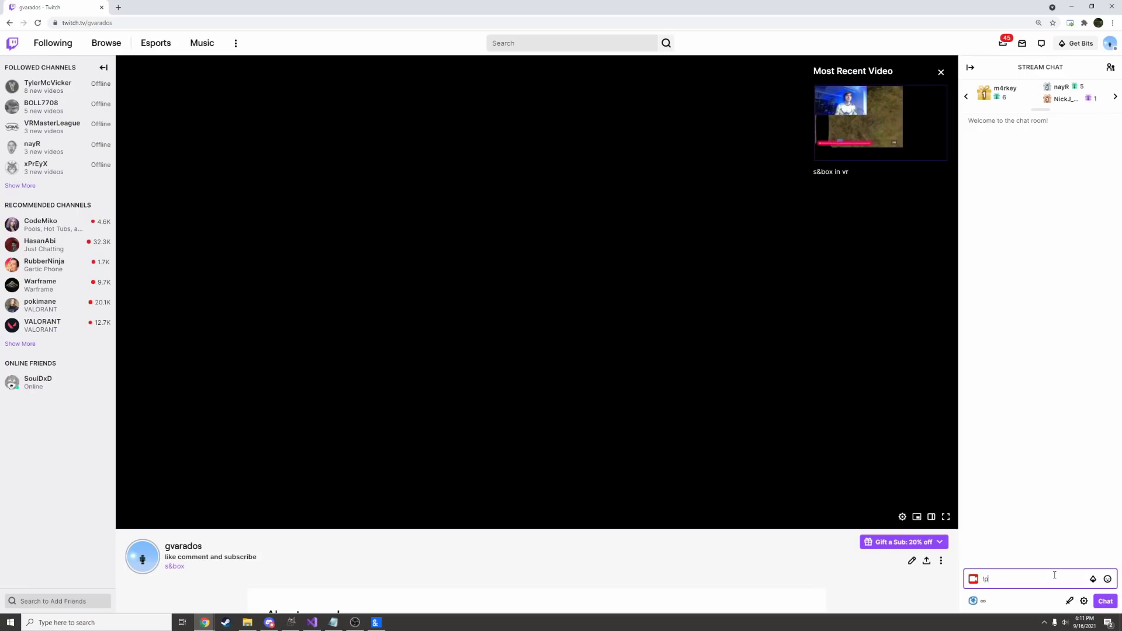
text(!play)
key(Return)
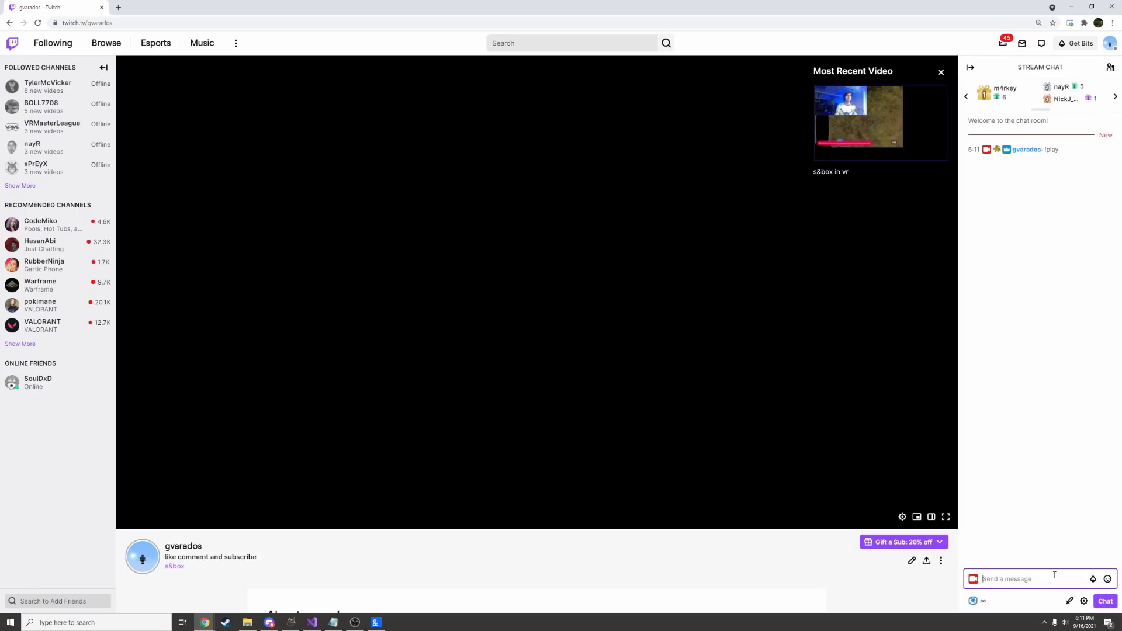
click(409, 150)
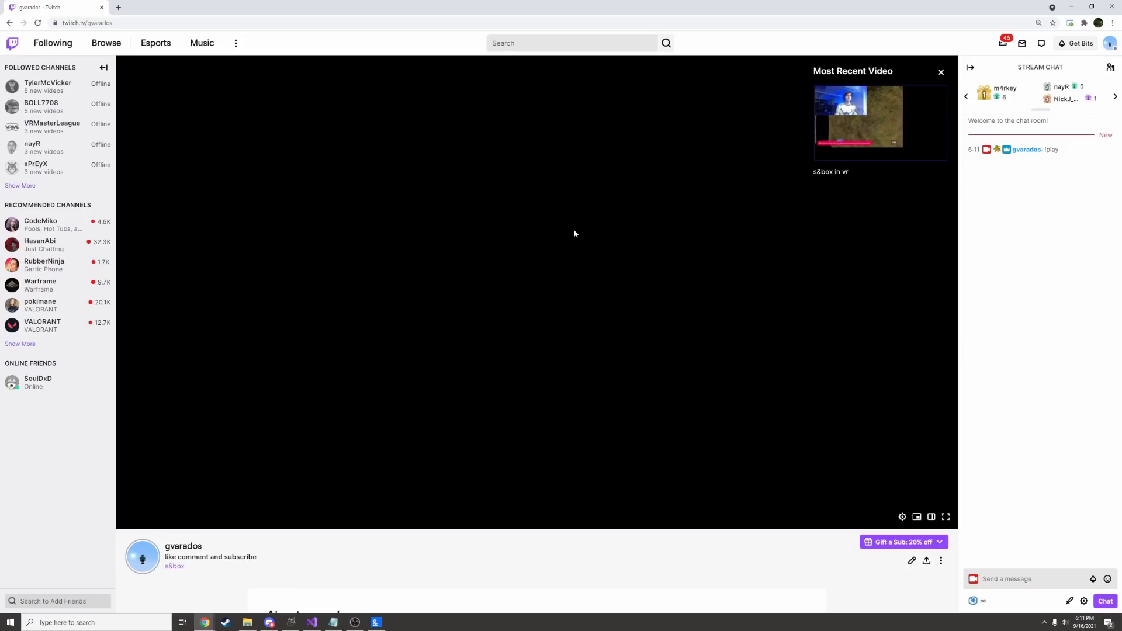
- Send the movement commands w, a, s and d in chat, then return to s&box
click(1030, 576)
text(w)
key(Return)
text(a)
key(Return)
text(s)
key(Return)
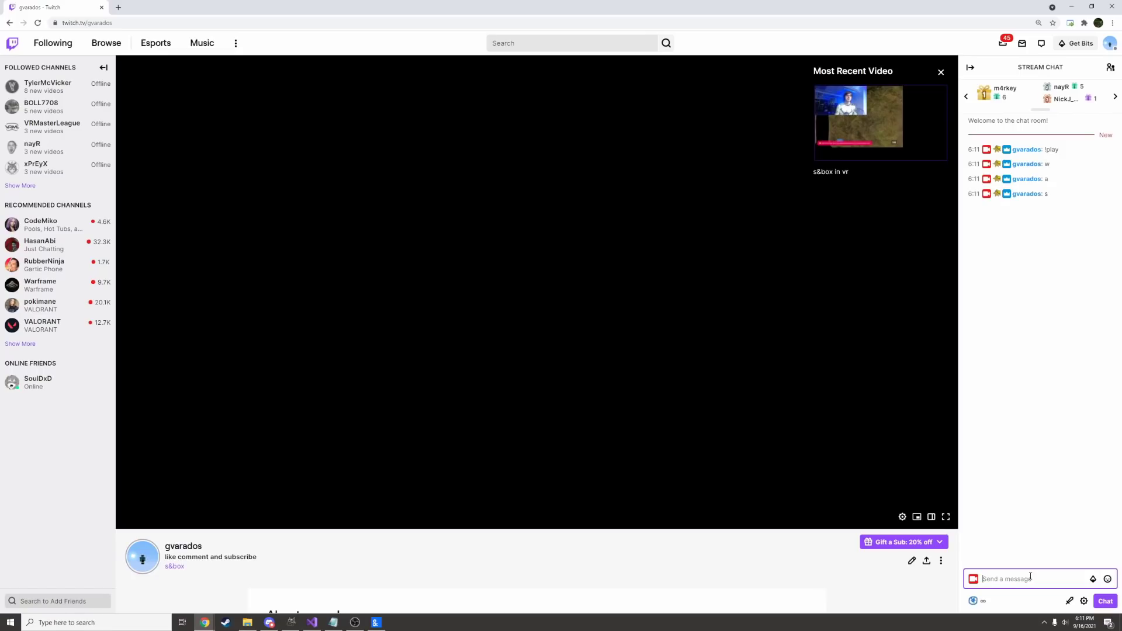
text(d)
key(Return)
key(alt+Tab)
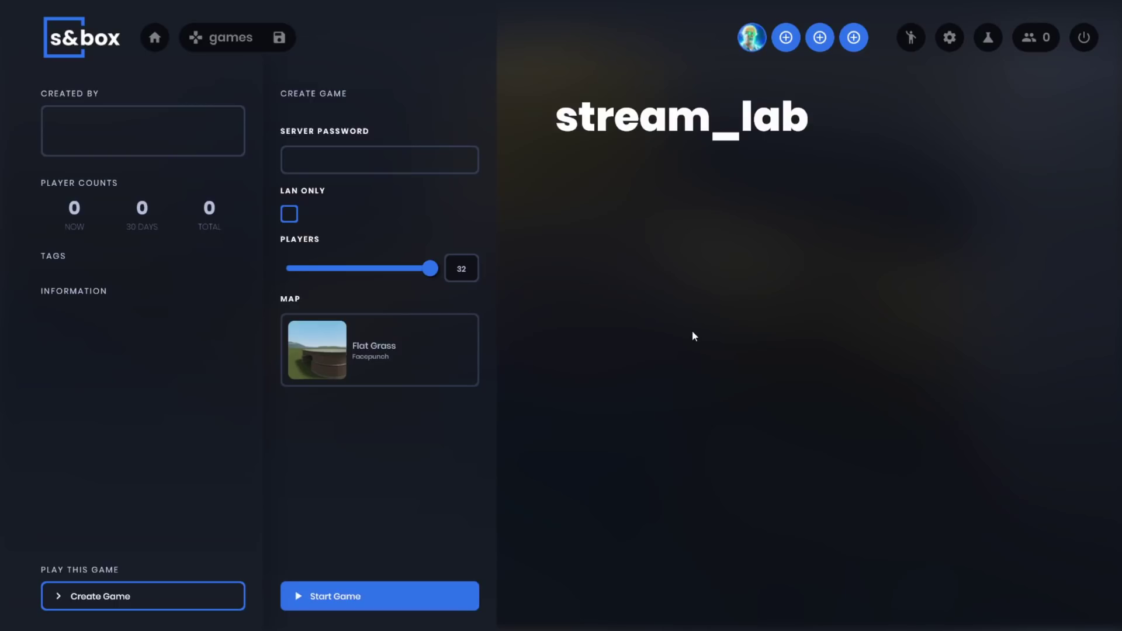
- Leave stream_lab and load a different map from the Sandbox game's map list
key(Escape)
click(336, 176)
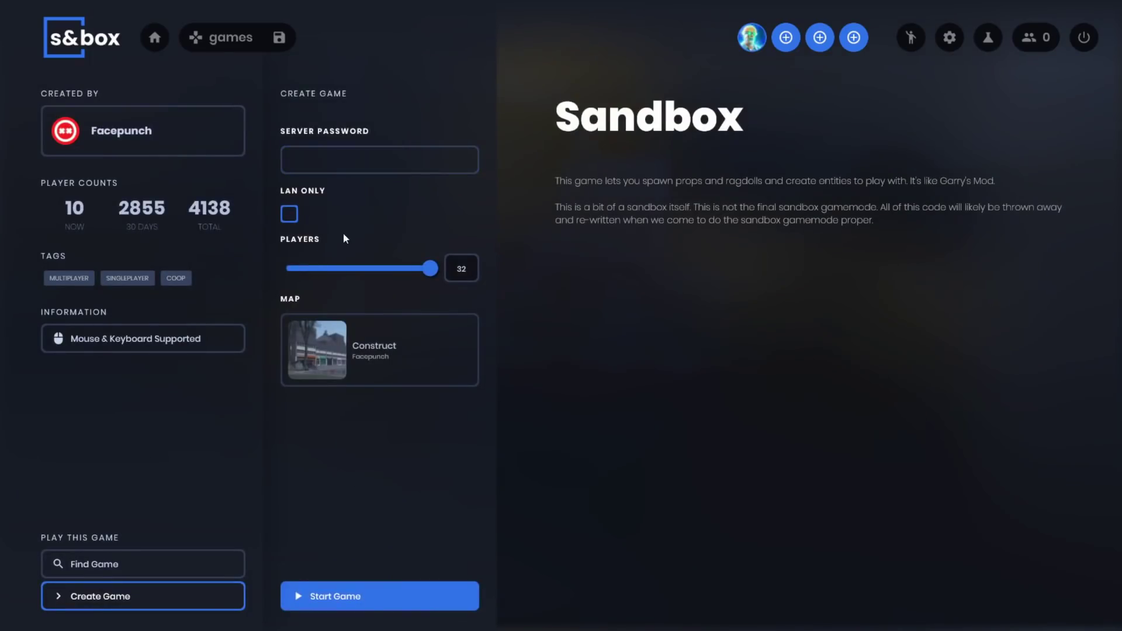
click(380, 333)
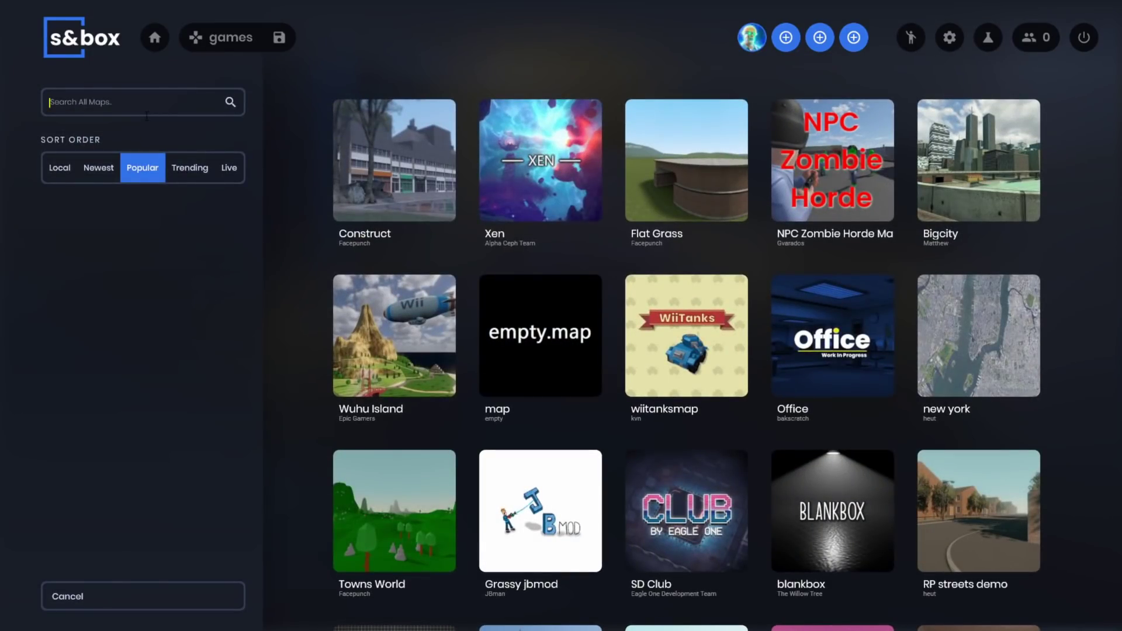
click(425, 595)
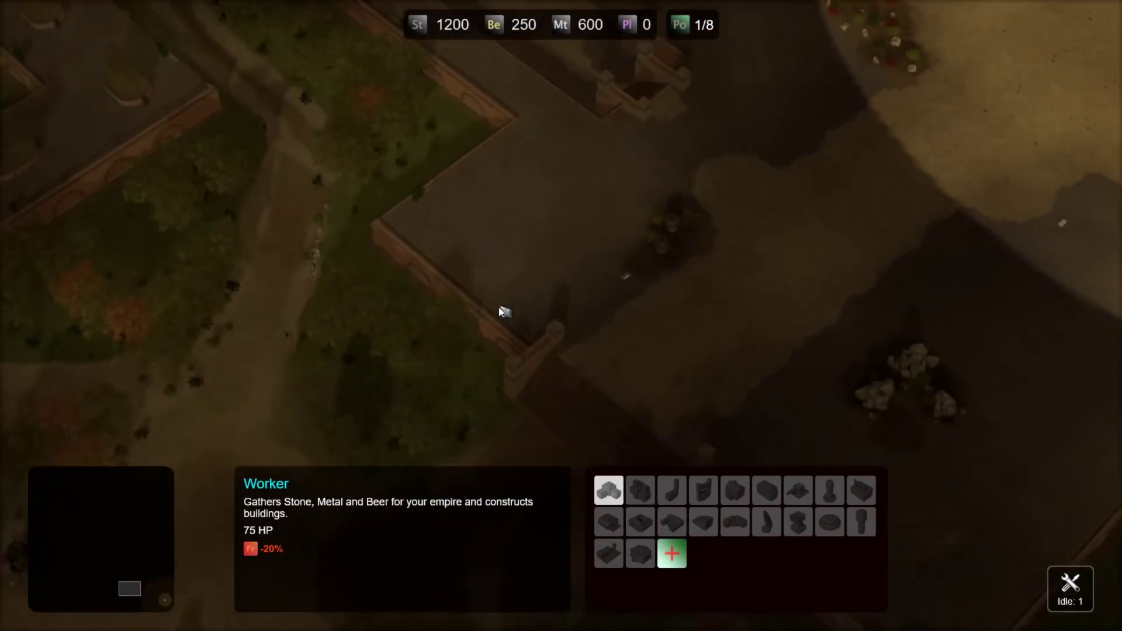
- Clear the worker selection and survey the marsh, large bridge, buildings and stair pond
click(500, 308)
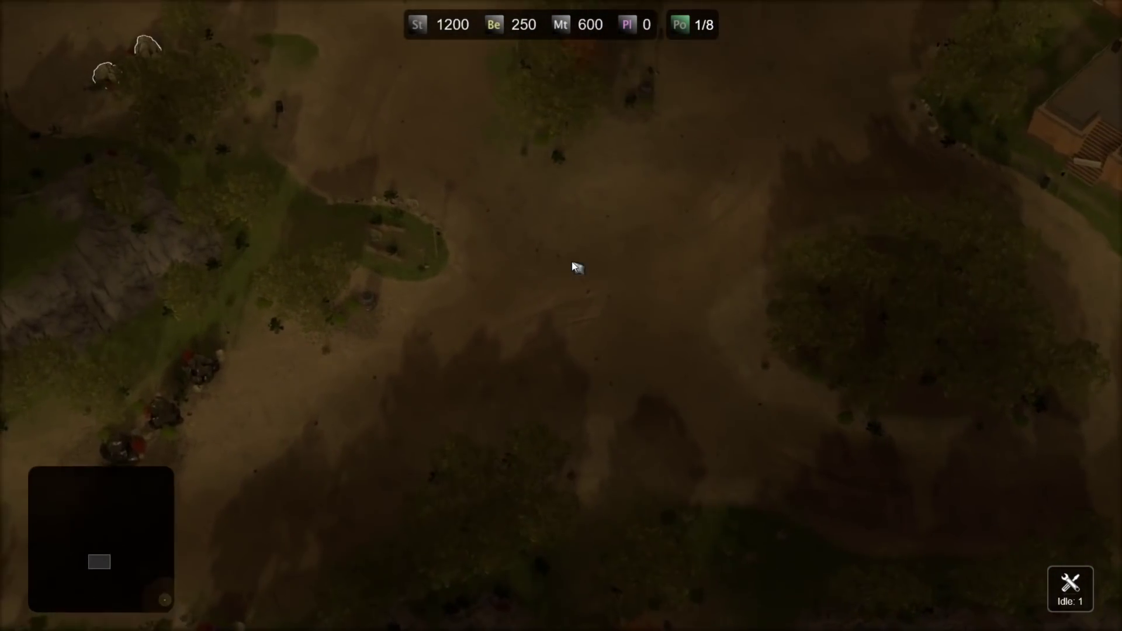
key(Left)
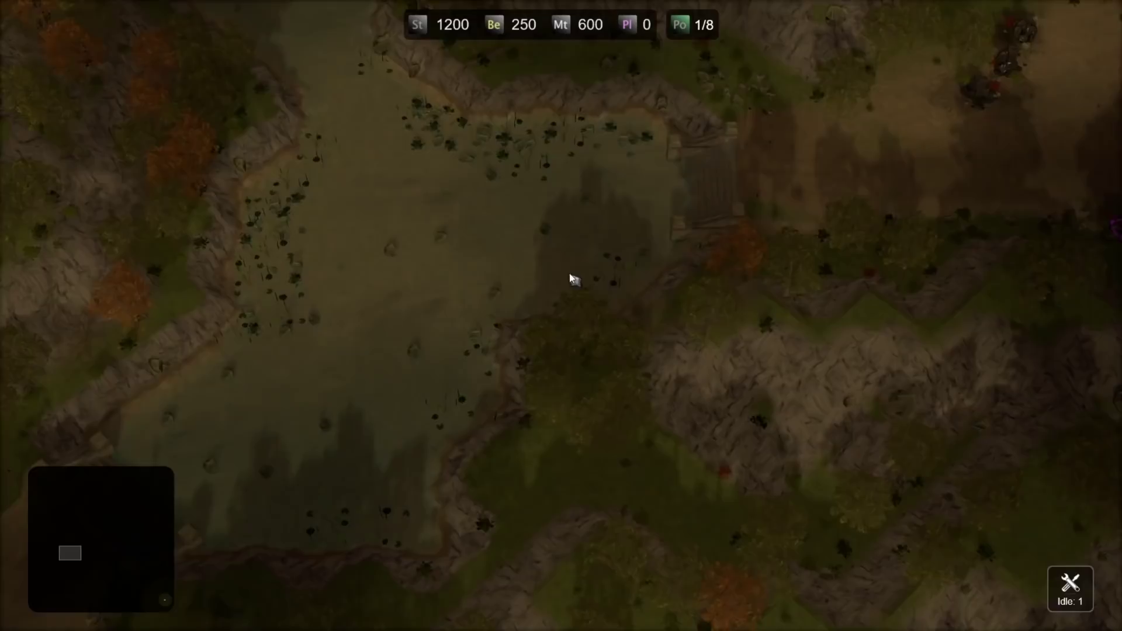
key(Left)
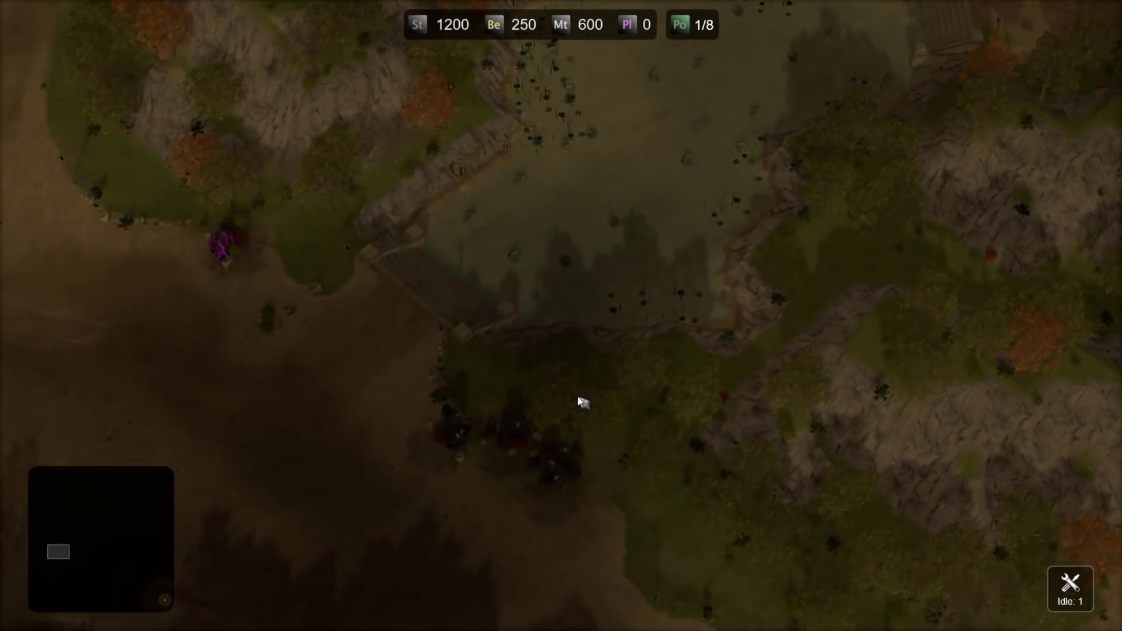
key(Up)
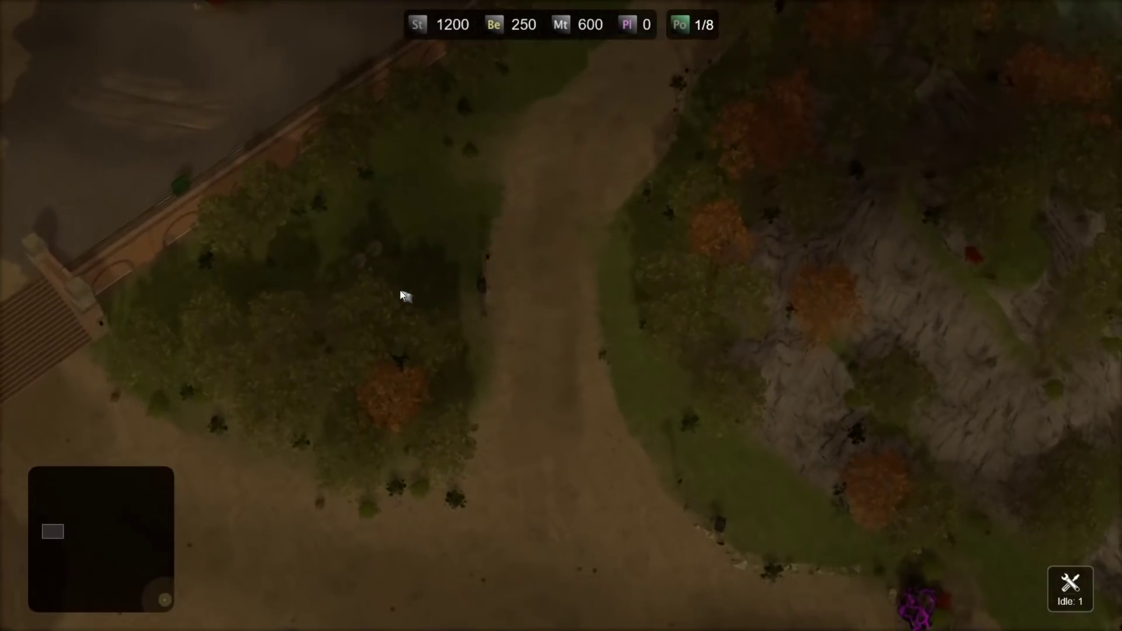
key(Up)
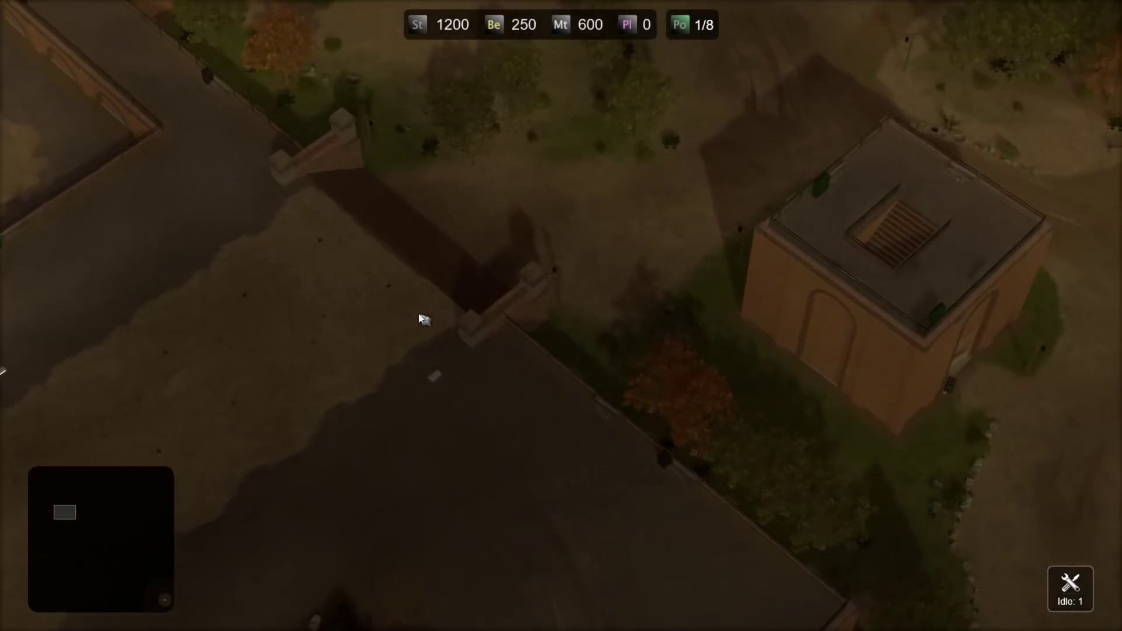
key(Right)
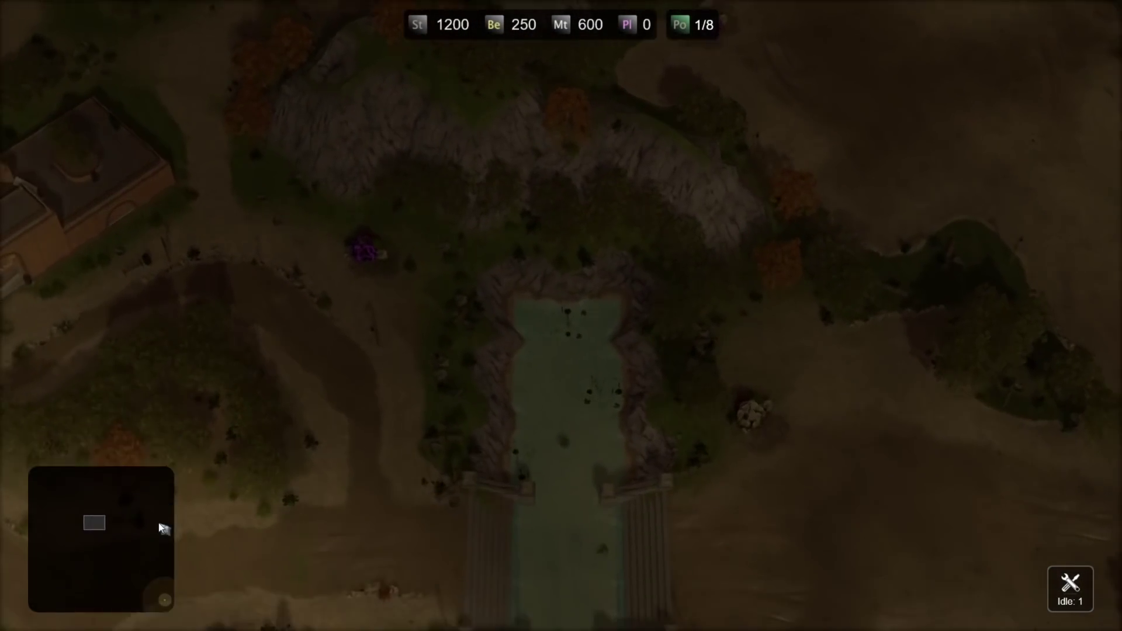
key(Down)
key(Right)
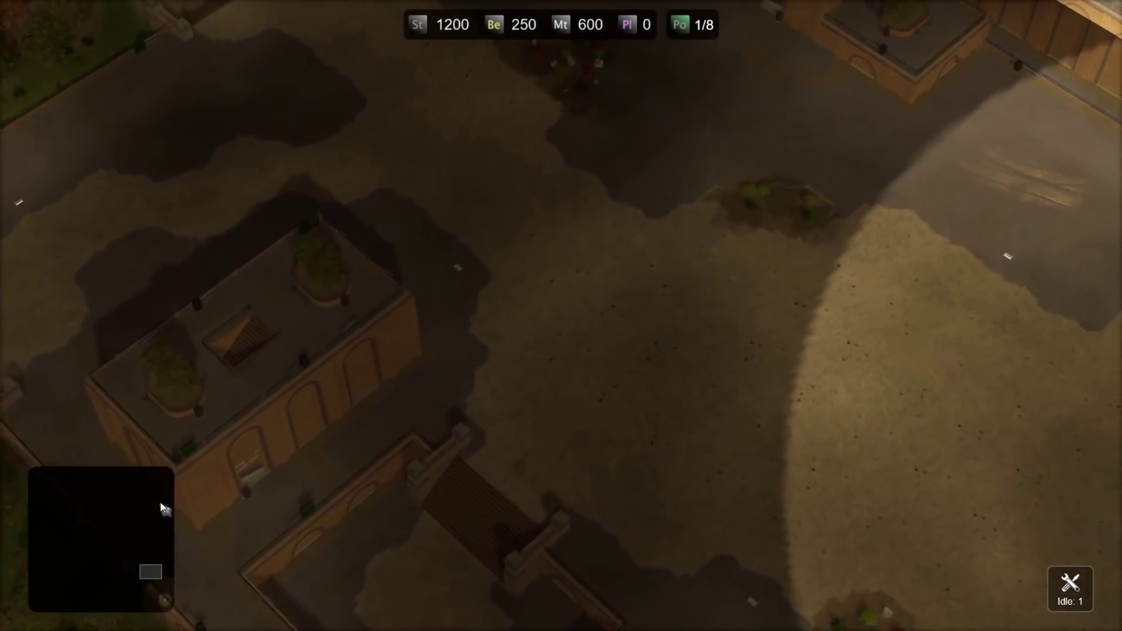
drag(162, 507, 65, 518)
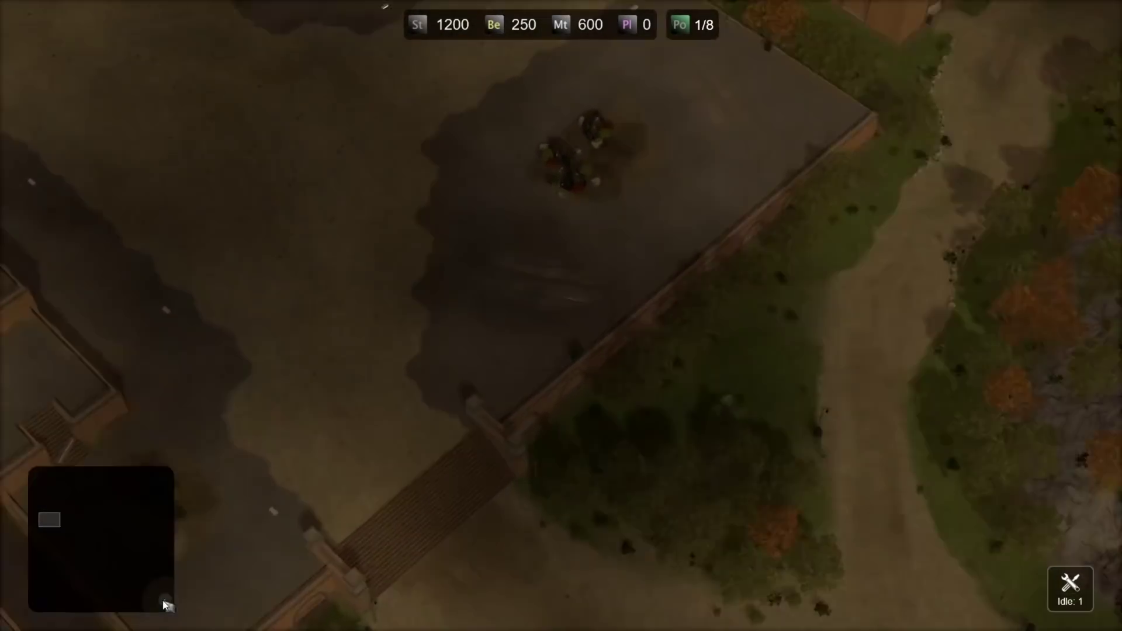
- Jump the view back to the lit courtyard corner and look around the map
click(165, 605)
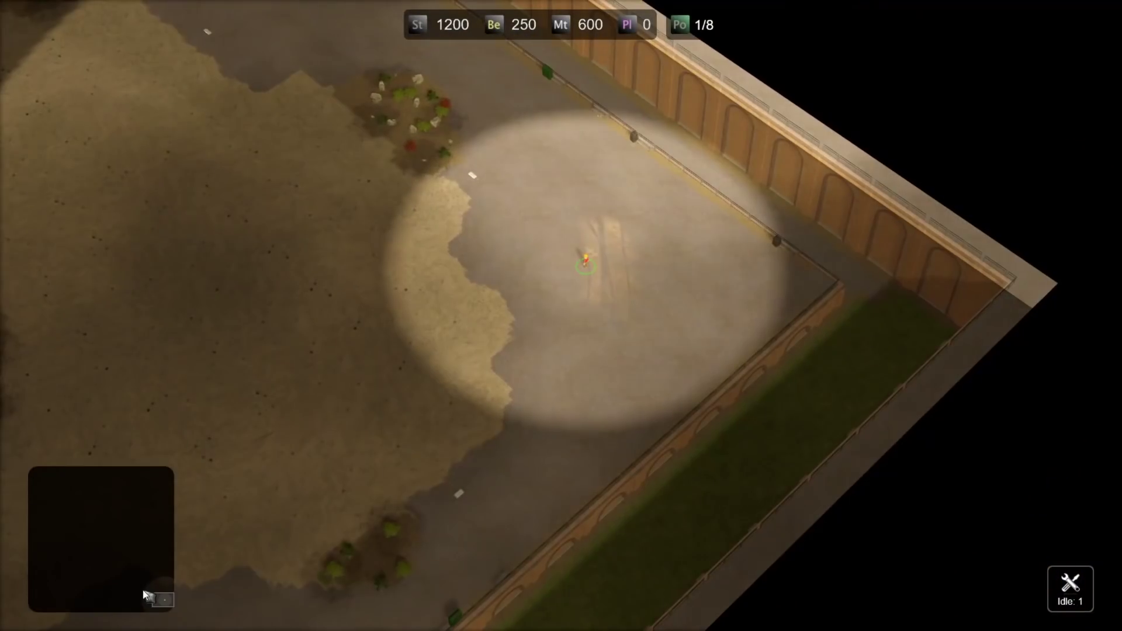
key(Right)
key(Down)
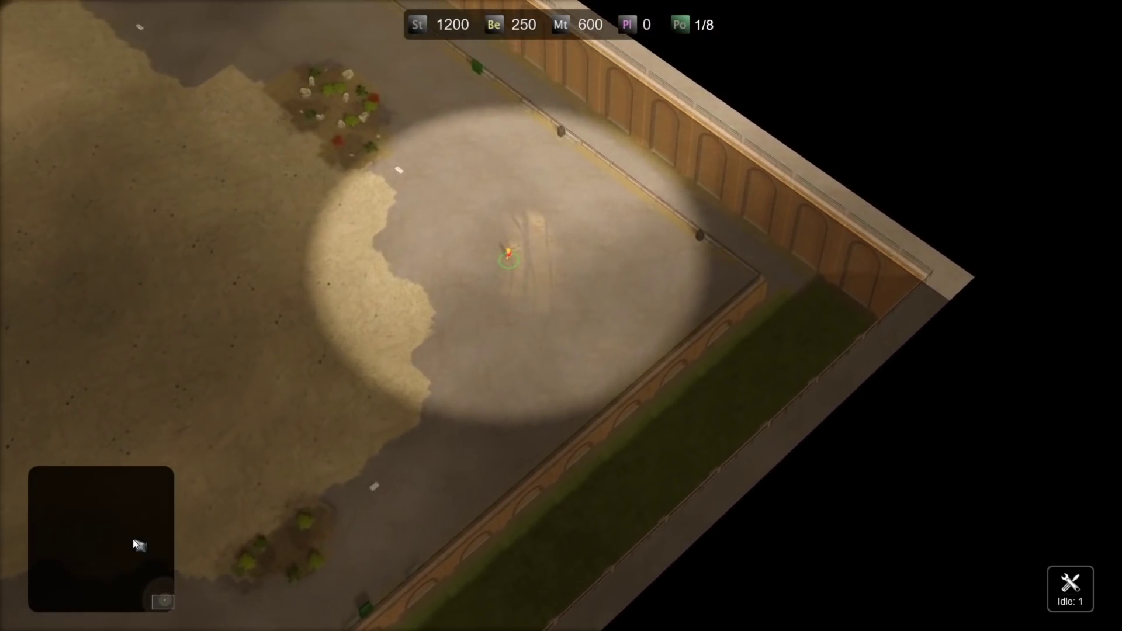
key(Up)
key(Left)
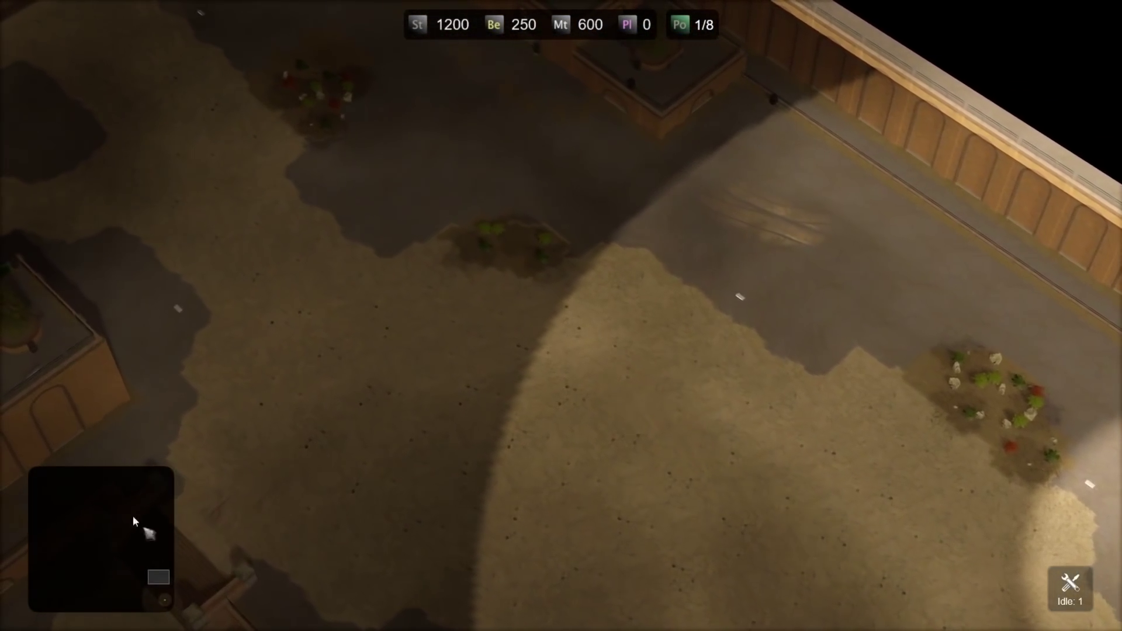
key(Up)
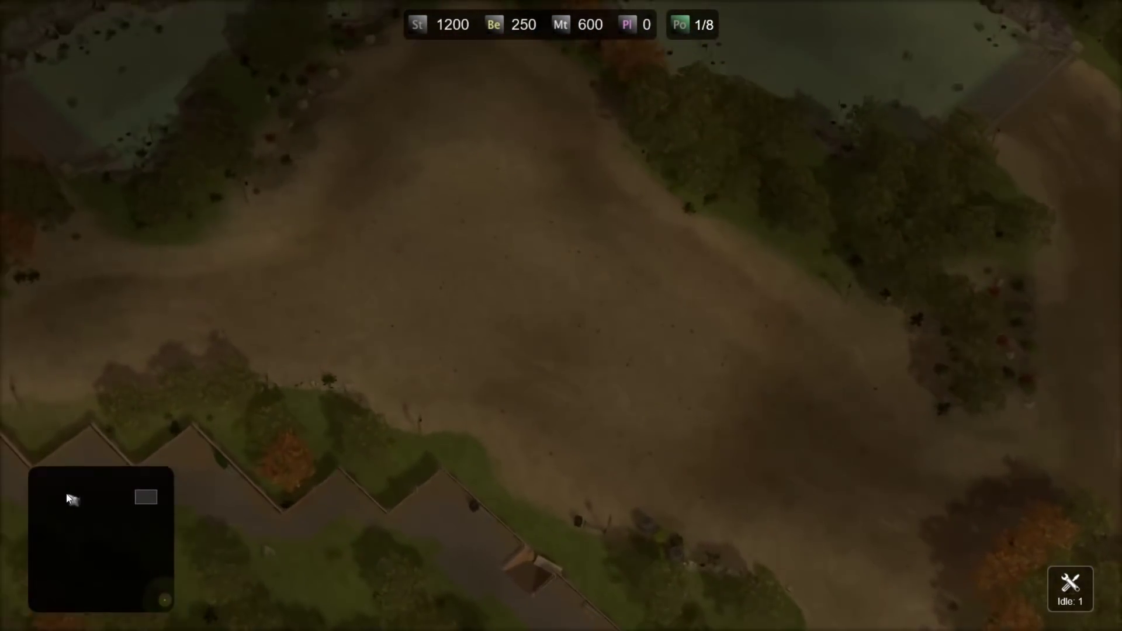
key(Left)
key(Down)
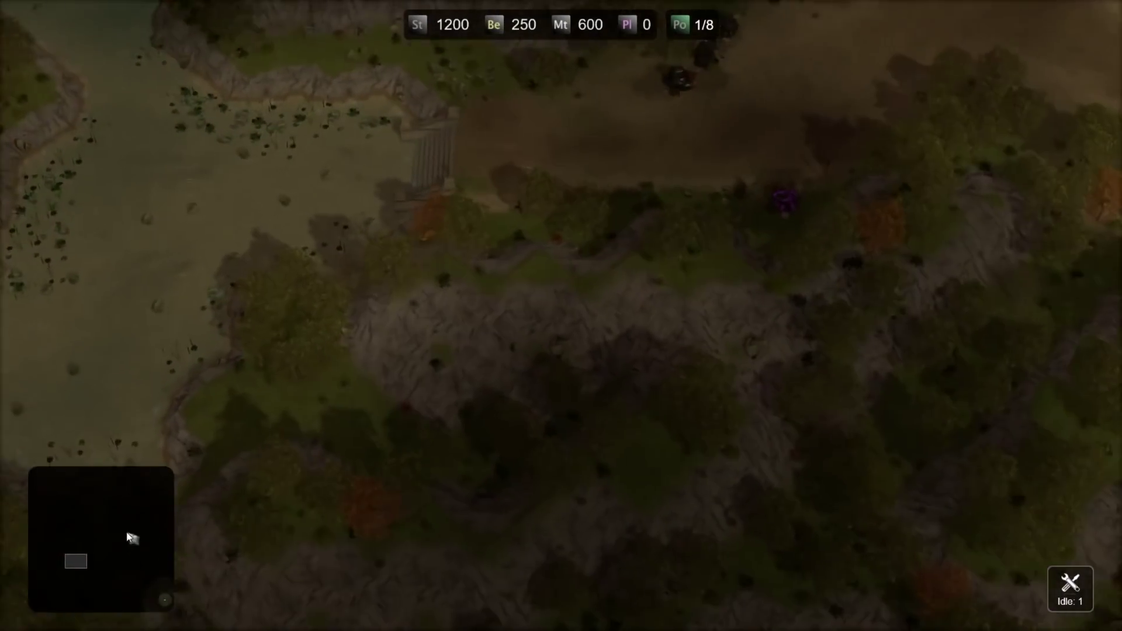
key(Right)
- Select the idle worker and send it onto the open sand
key(Down)
key(Right)
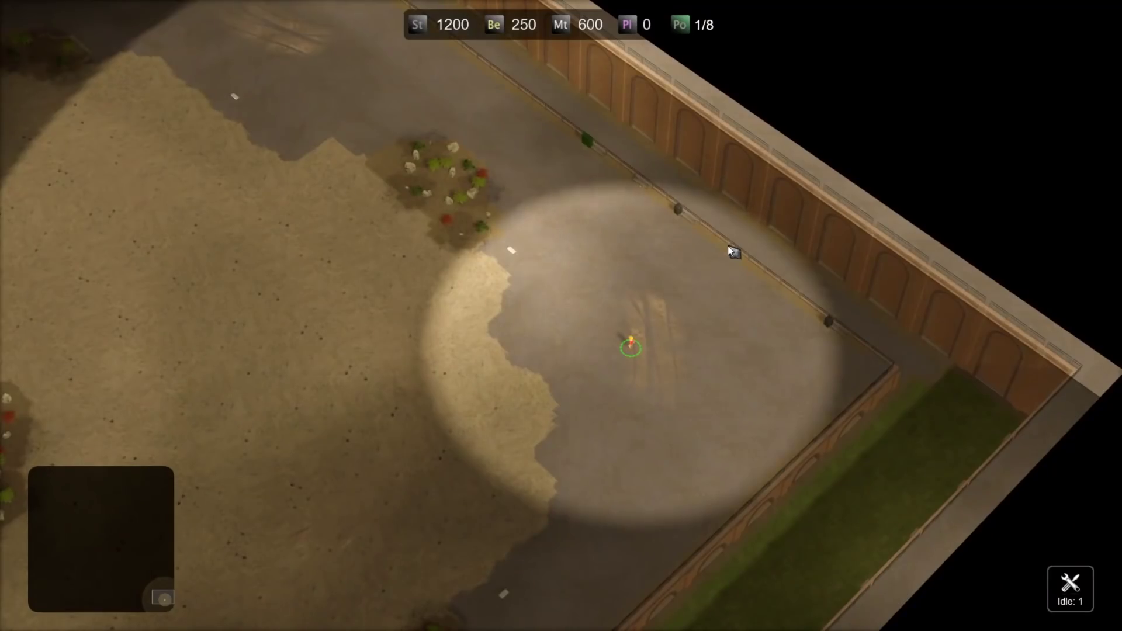
key(period)
key(Left)
key(Up)
scroll(628, 402, up, 2)
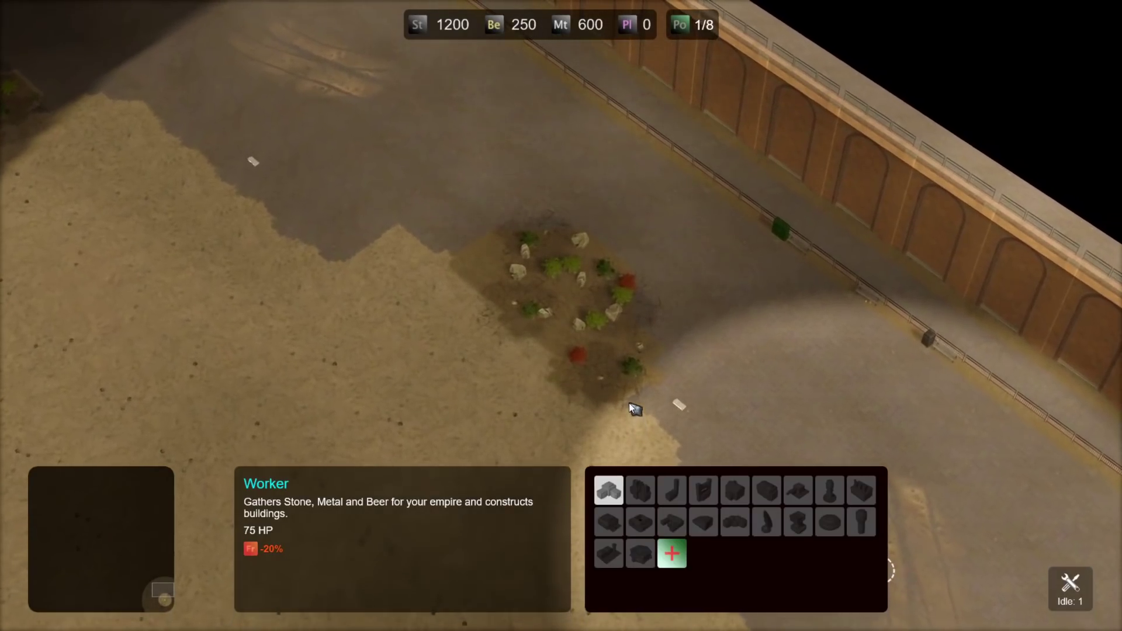
key(Down)
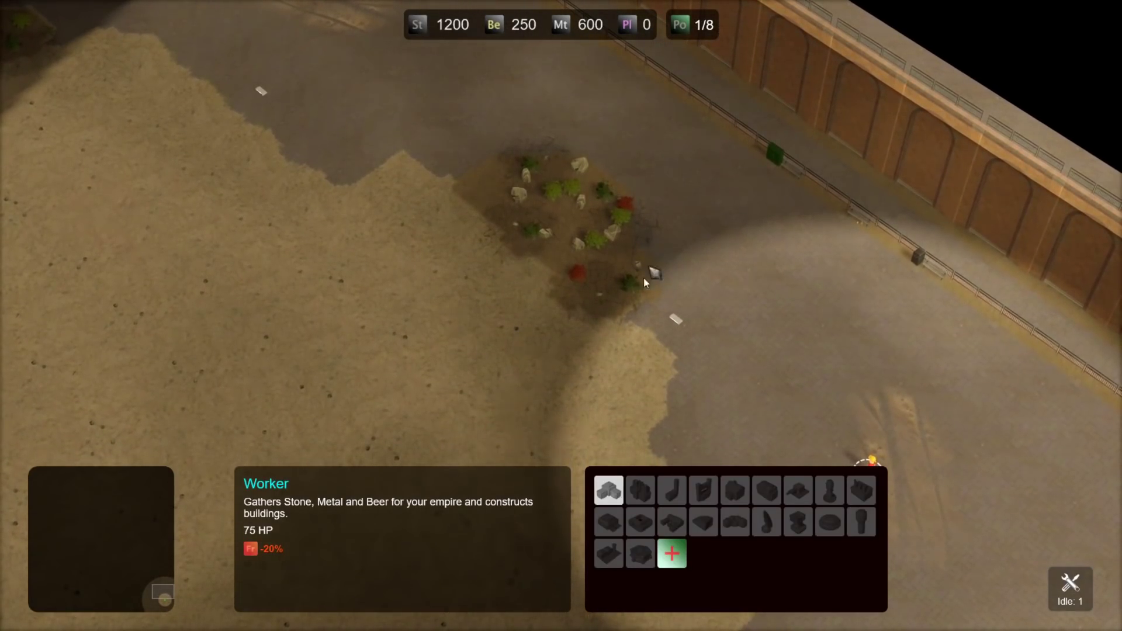
right_click(600, 363)
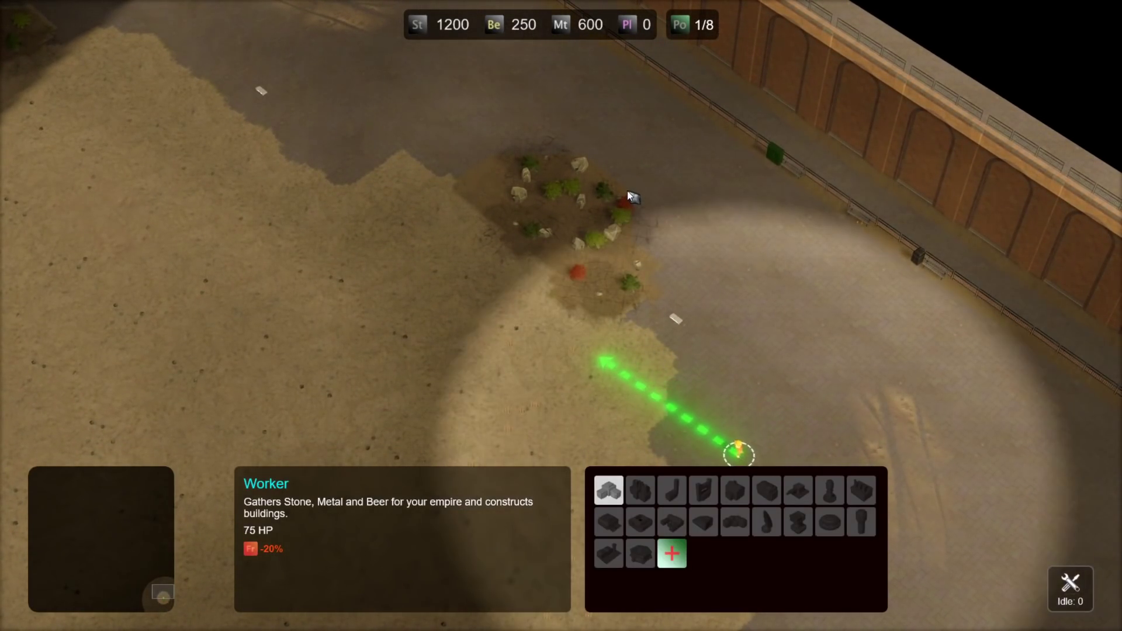
- Move the worker to the rock and shrub patch and place a Command Centre
key(Up)
right_click(577, 316)
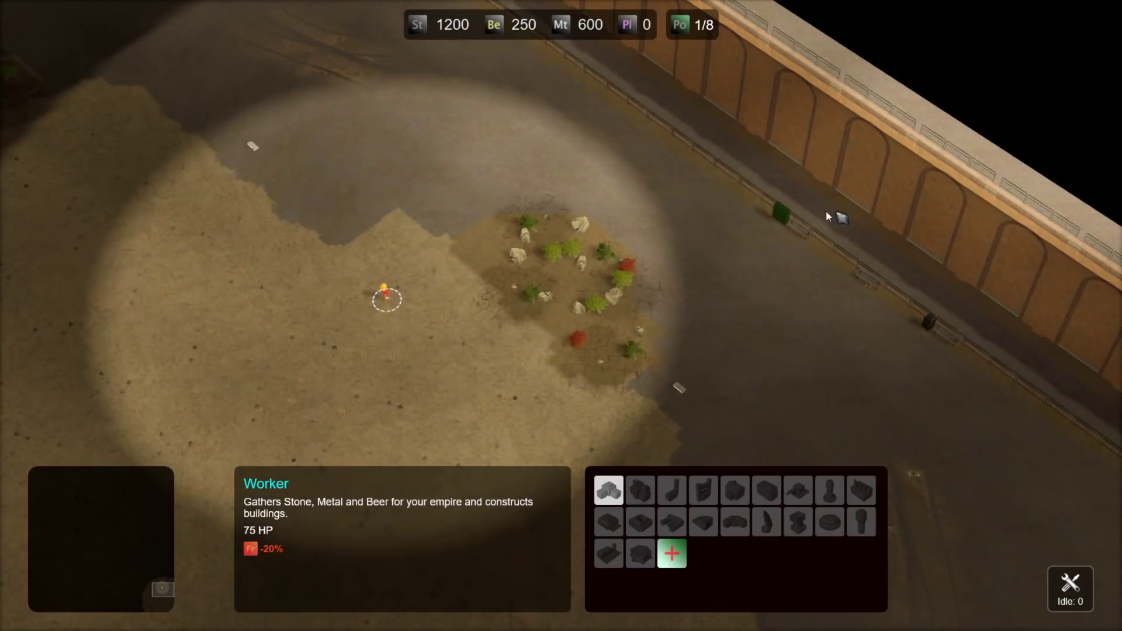
key(Down)
key(Right)
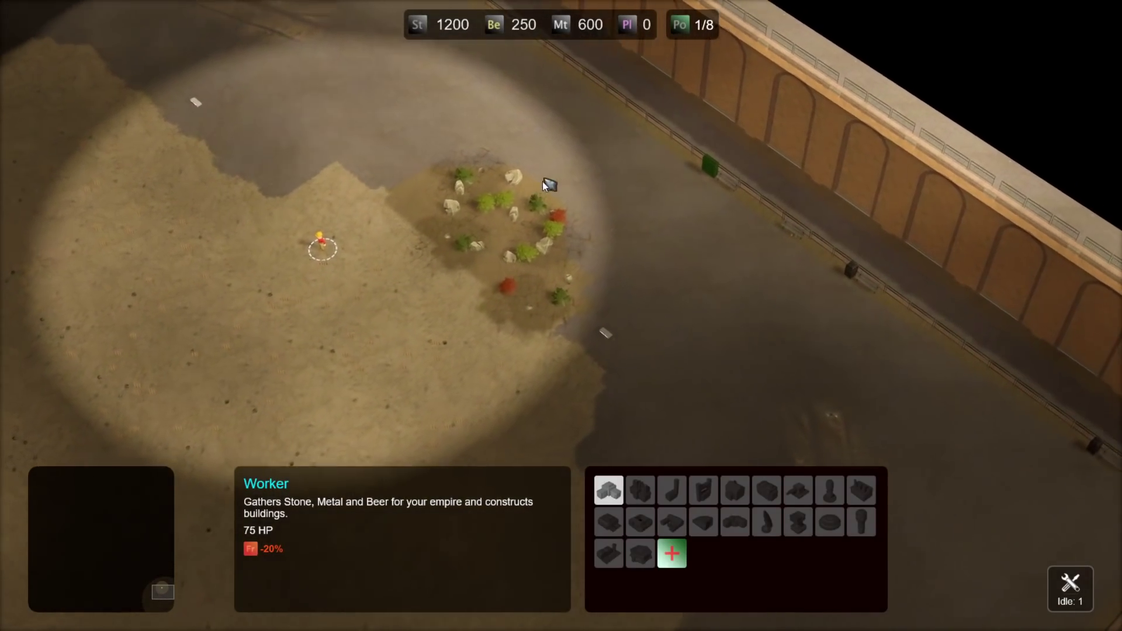
key(Up)
key(Left)
scroll(763, 274, down, 2)
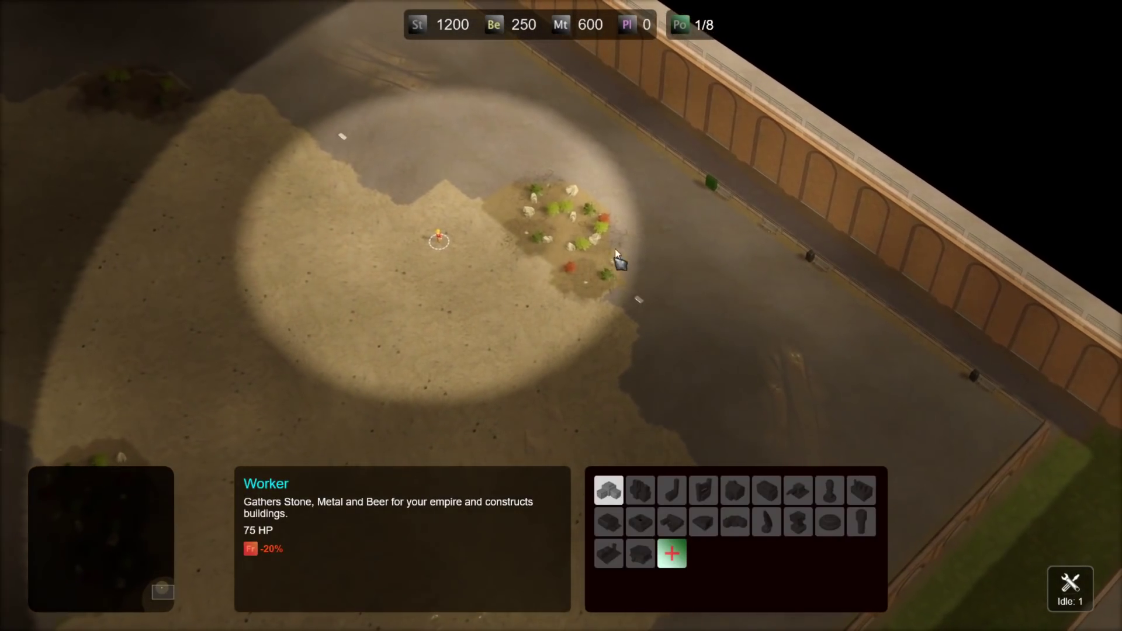
key(Left)
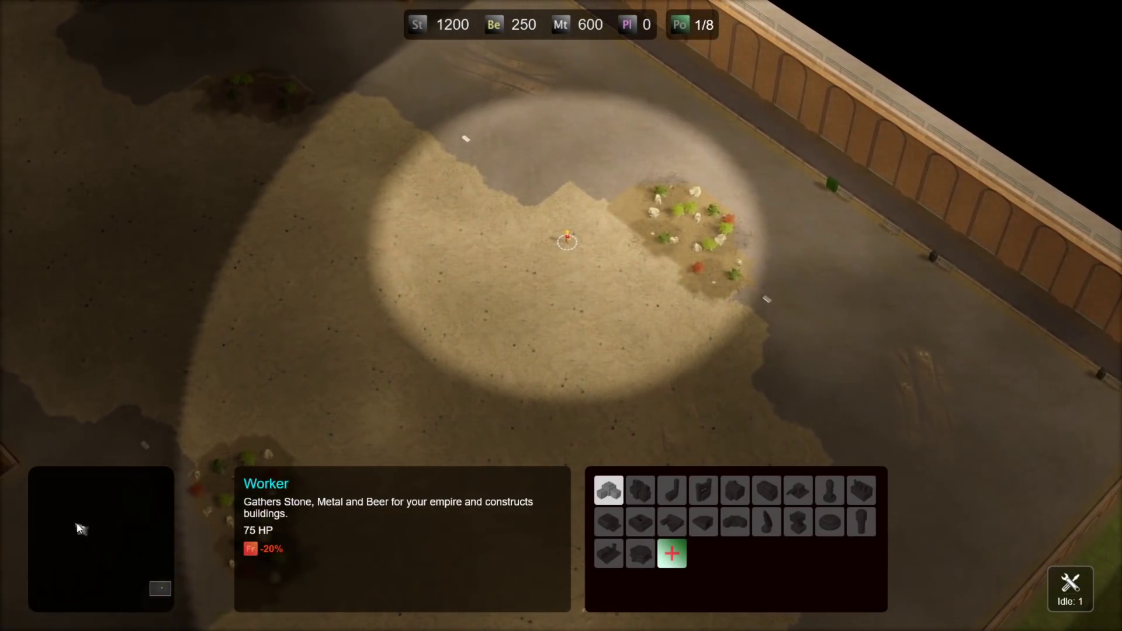
key(Down)
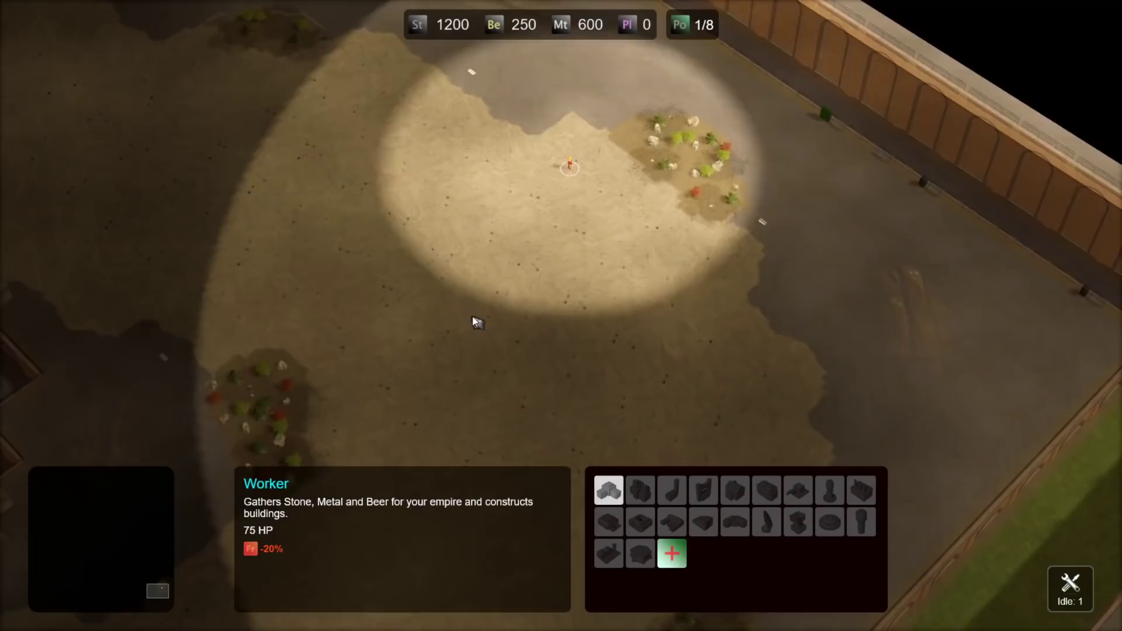
key(Up)
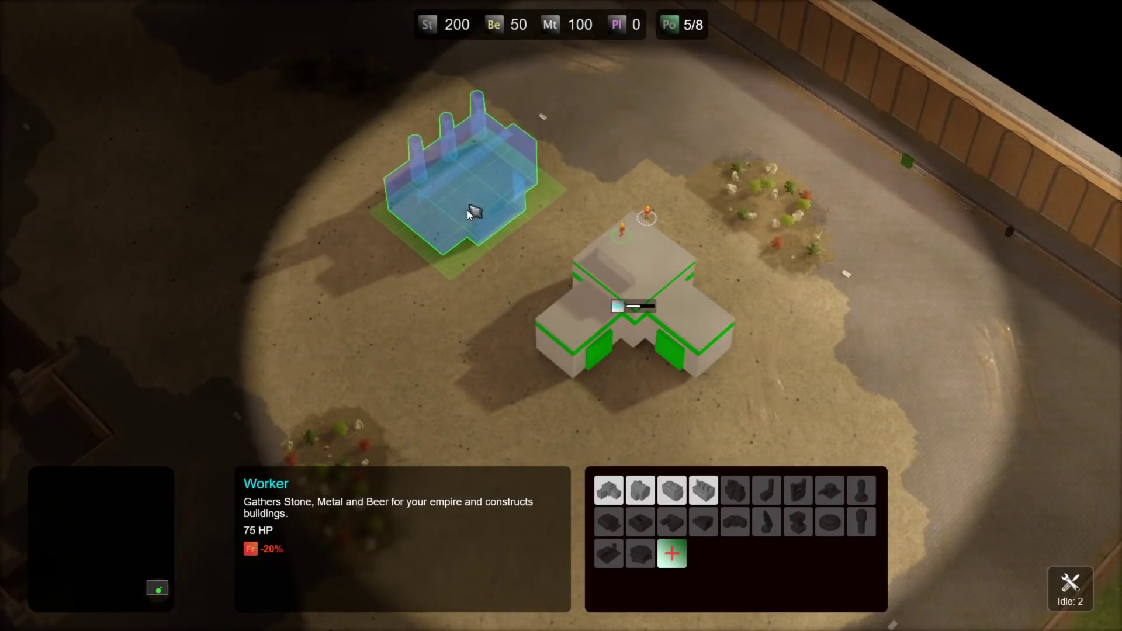
click(464, 206)
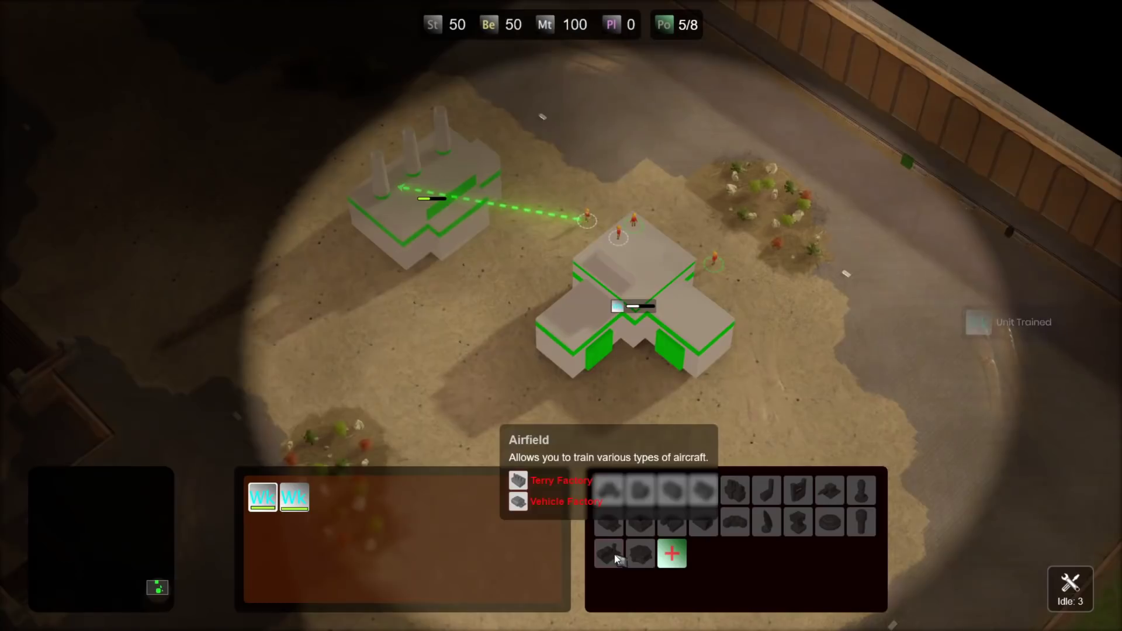
- Box-select the five workers into group 1 and move them to the next build site
drag(736, 193, 230, 396)
key(ctrl+1)
right_click(536, 198)
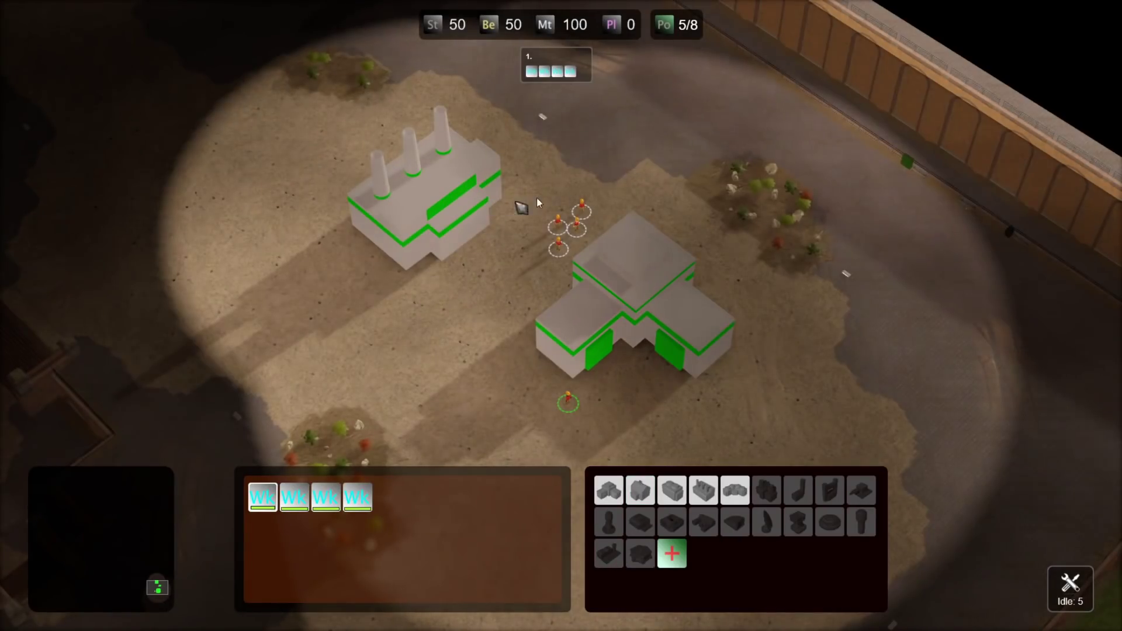
click(433, 202)
drag(608, 113, 532, 421)
key(ctrl+1)
right_click(473, 409)
key(Down)
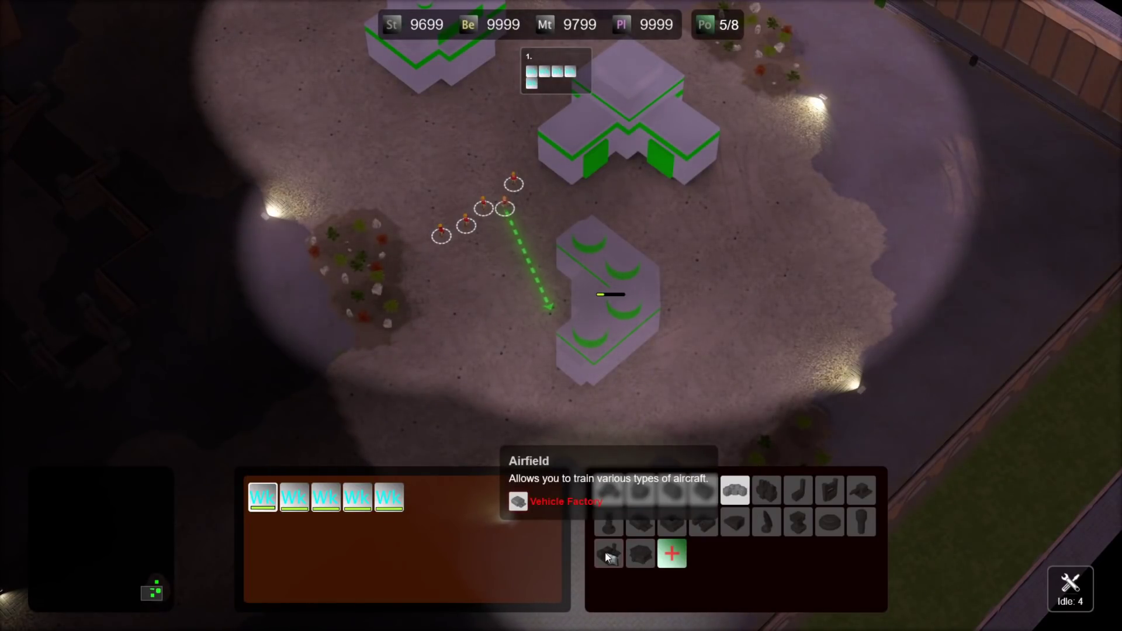
- Queue another worker at the newly placed building and reselect worker group 1
key(Up)
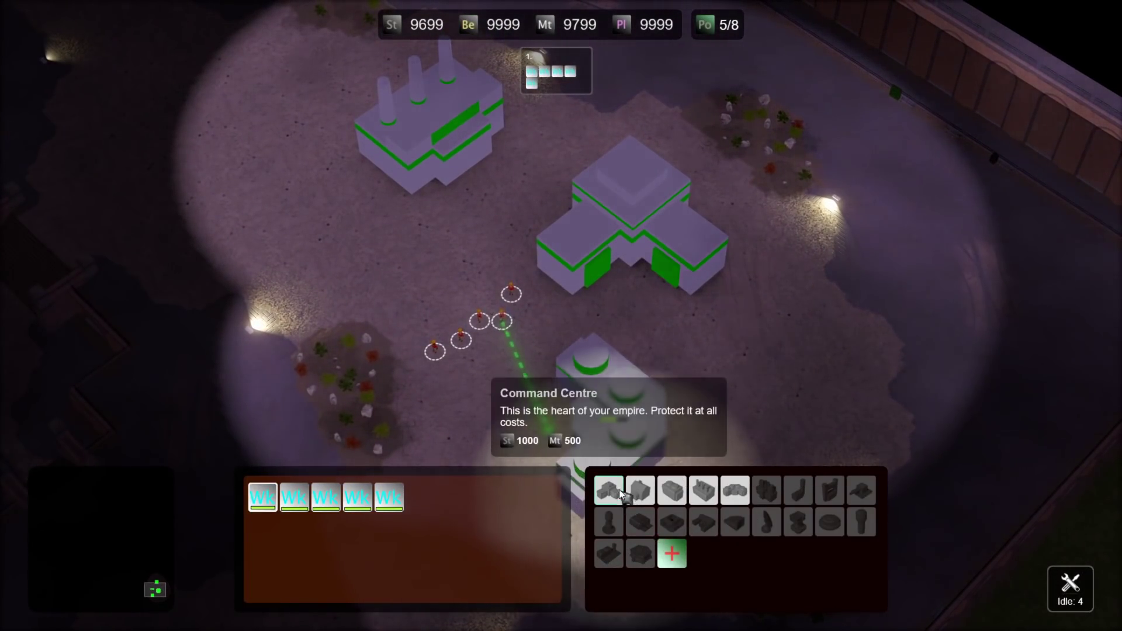
key(Down)
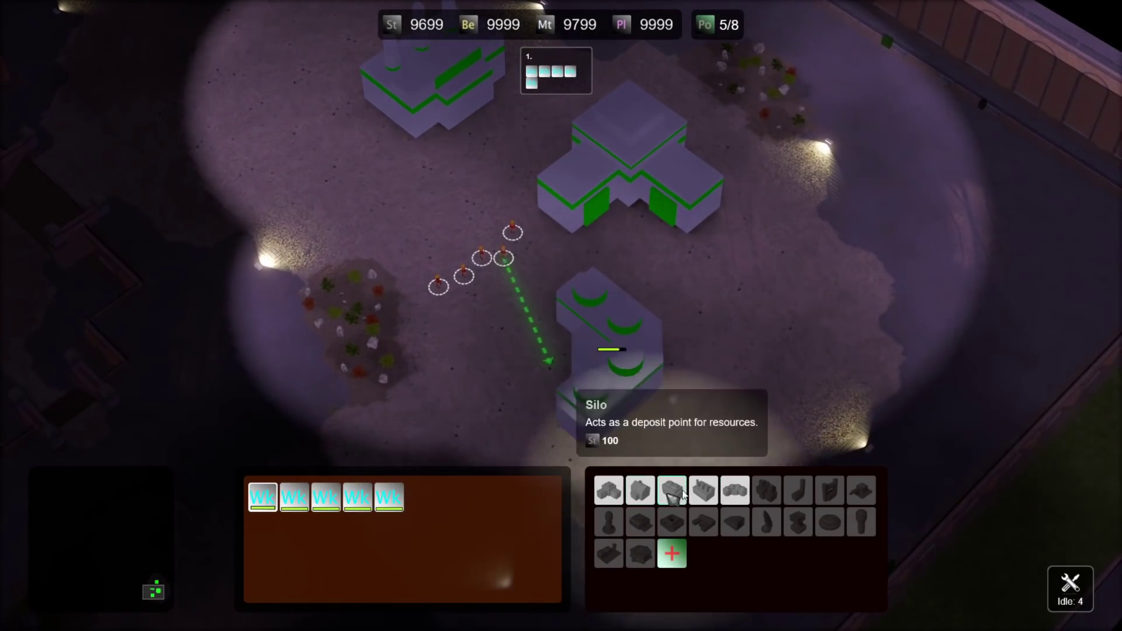
click(608, 363)
click(640, 521)
key(1)
key(Left)
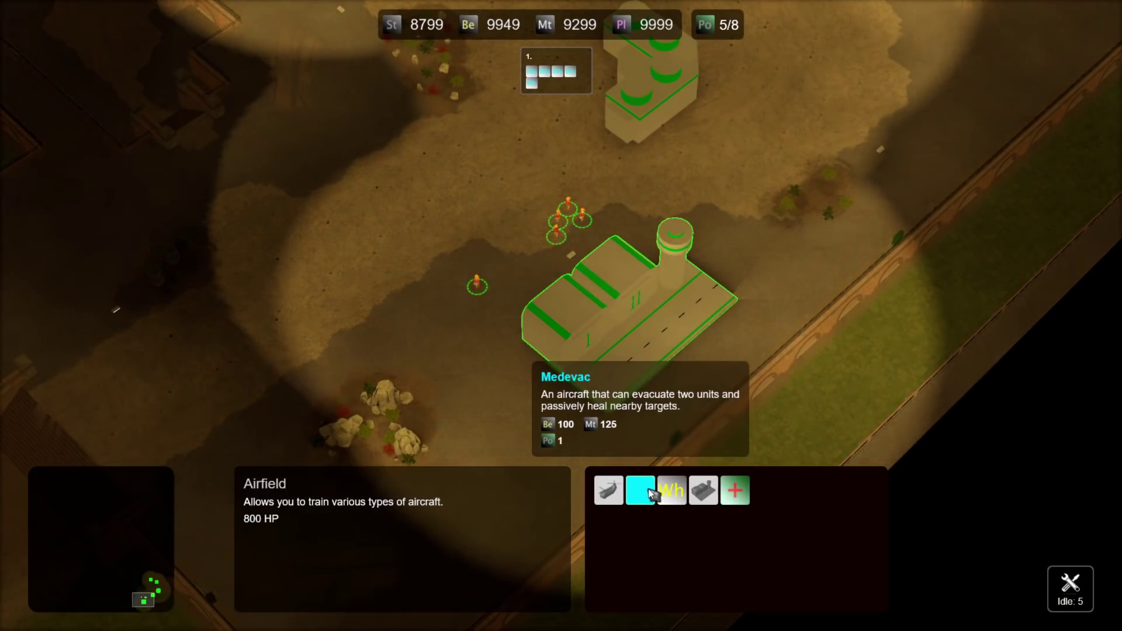
- Queue a Medevac and the Emergency Exit upgrade, then enter rts_richbohost_time in the console
click(648, 488)
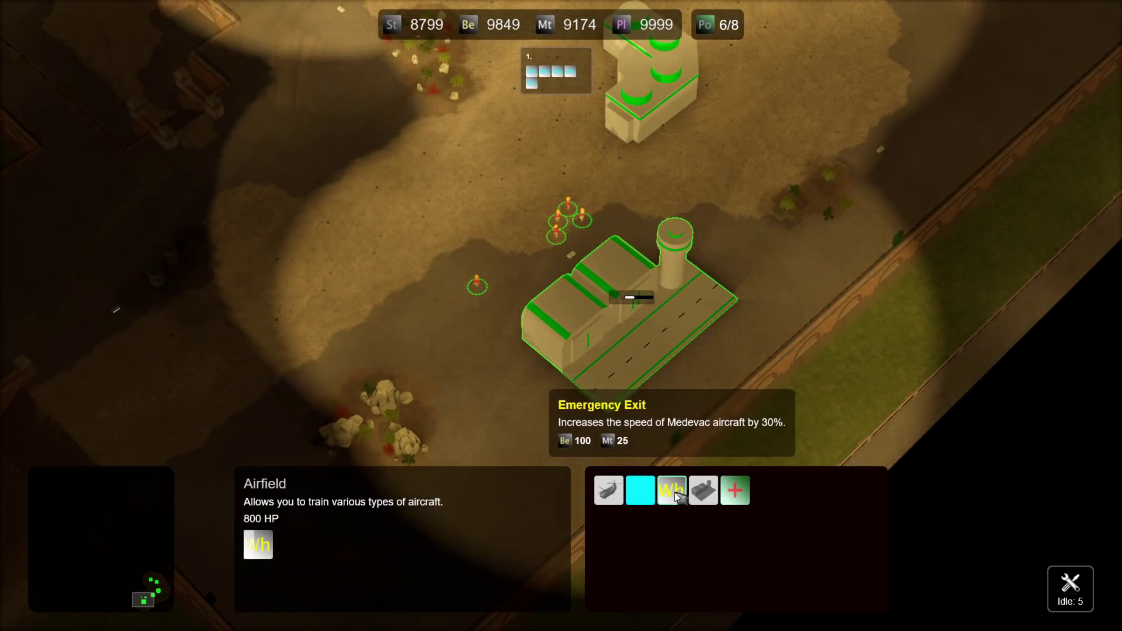
click(672, 491)
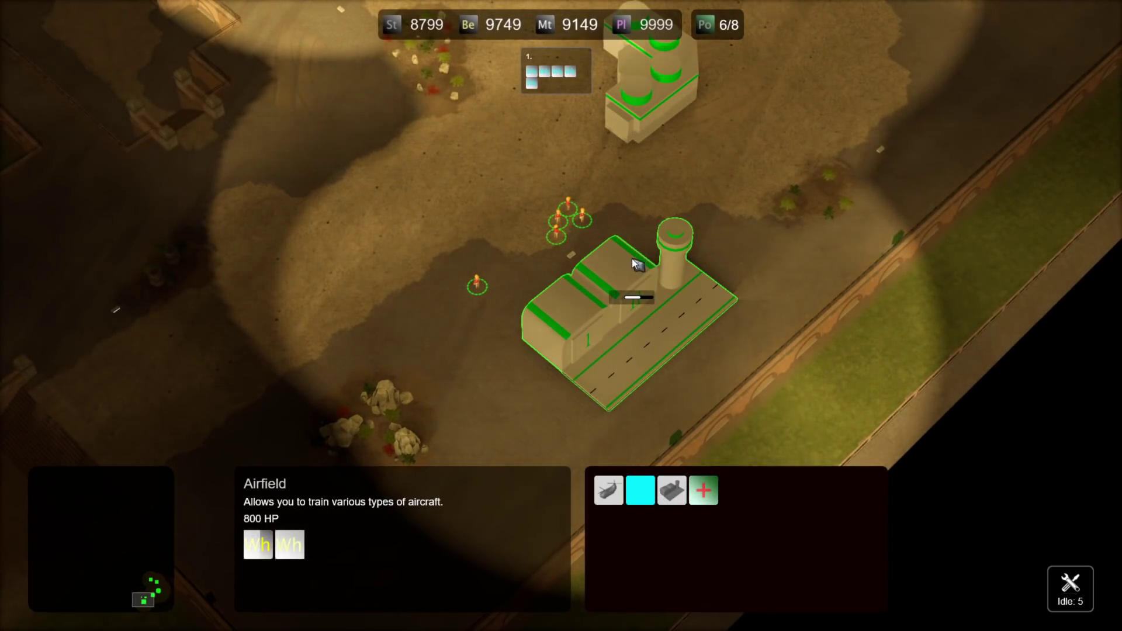
key(Right)
key(grave)
text(rts_richbo)
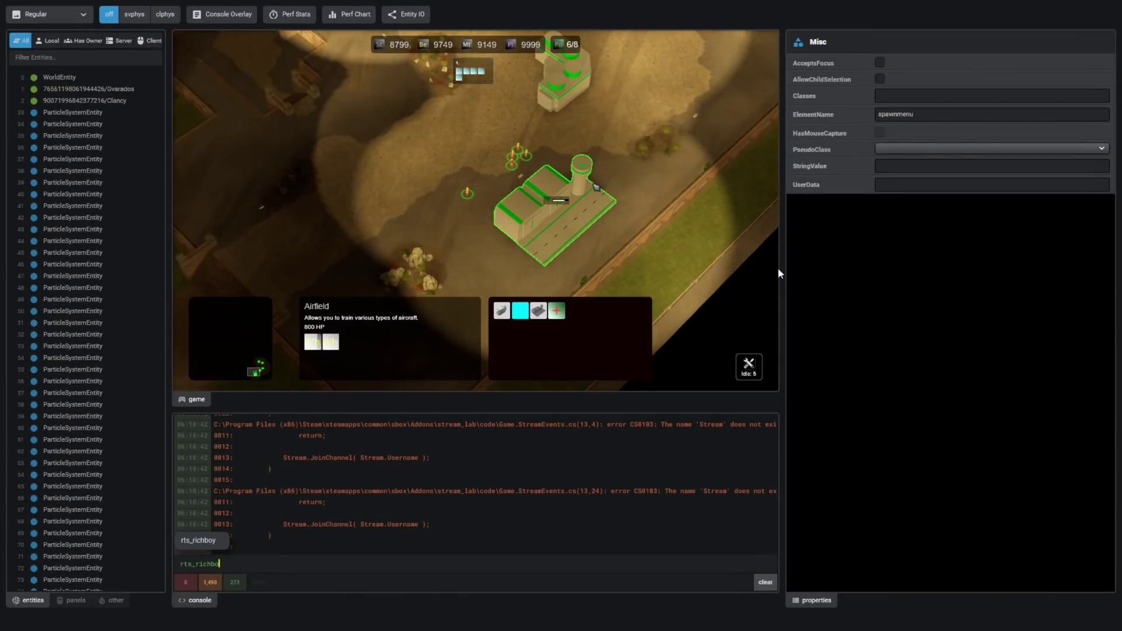
text(host_timescale)
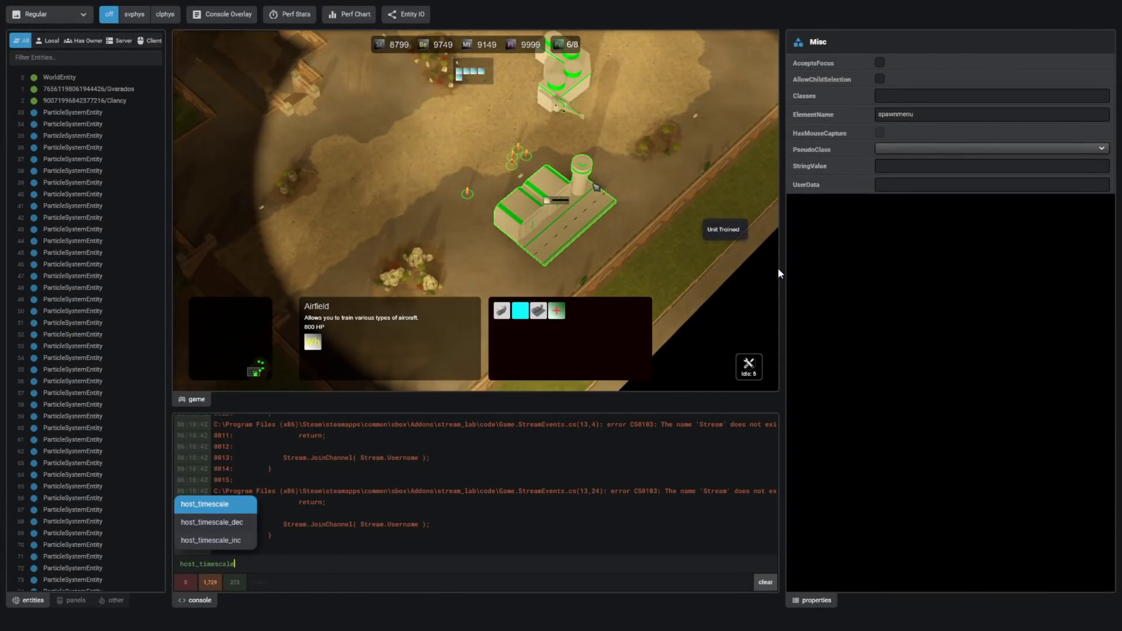
- Close the console, fly the Medevac left and back toward the base, then deselect it
key(grave)
key(Right)
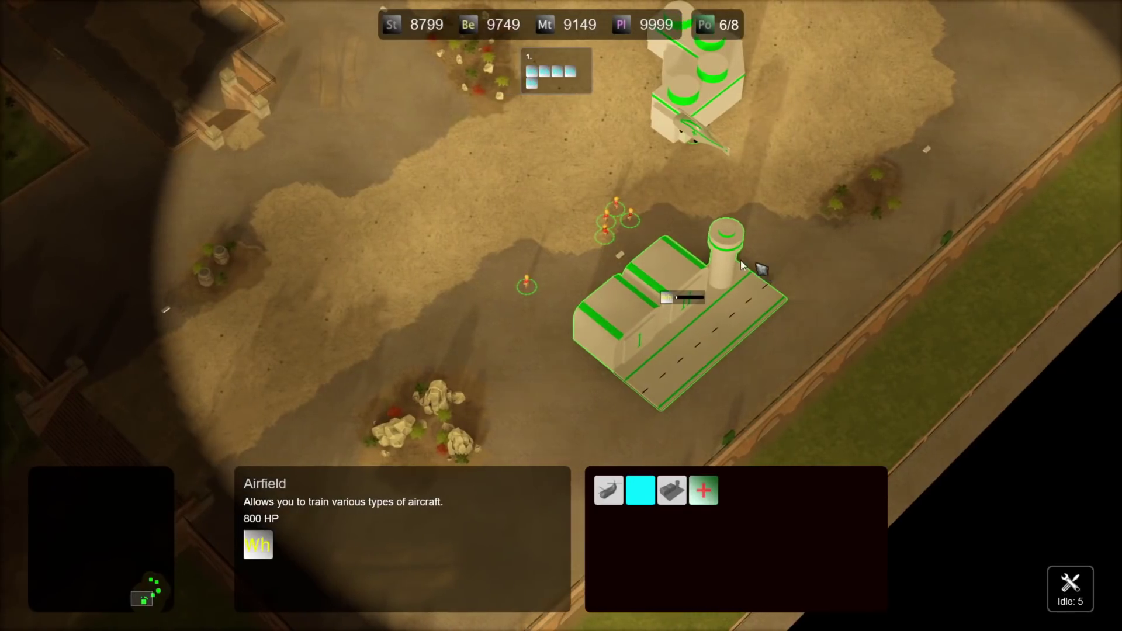
click(635, 136)
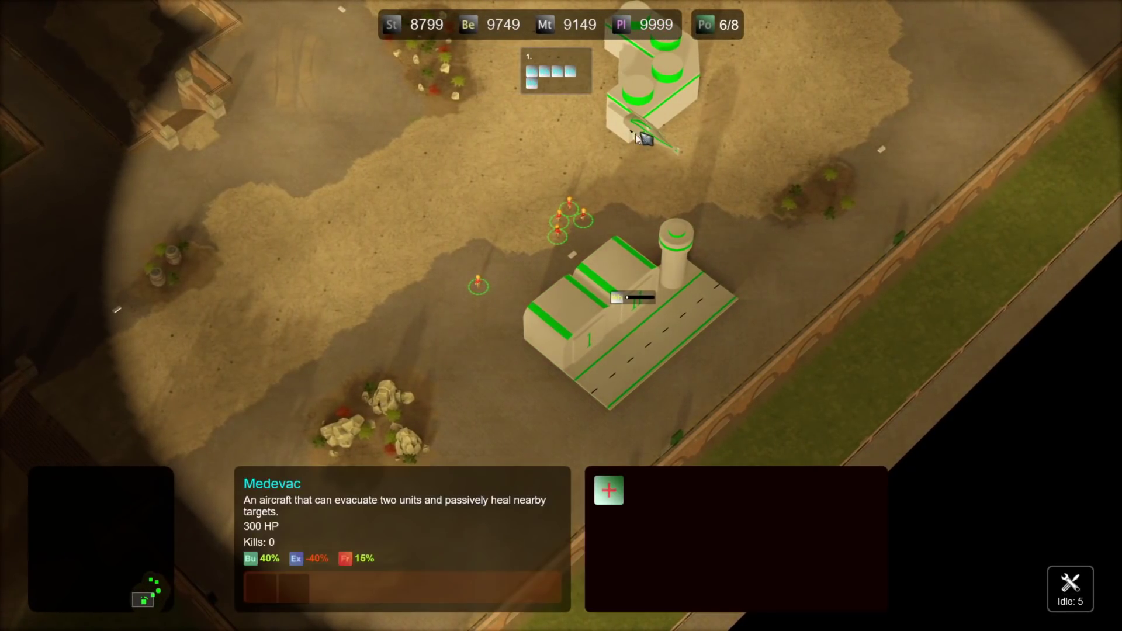
right_click(447, 237)
scroll(488, 244, up, 5)
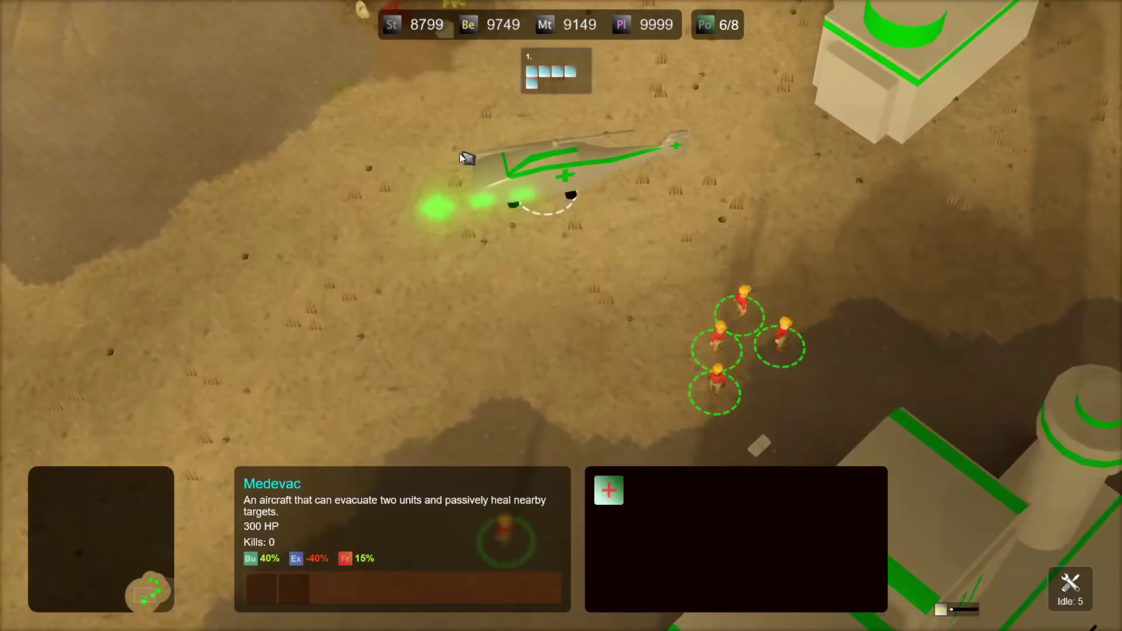
drag(308, 195, 537, 419)
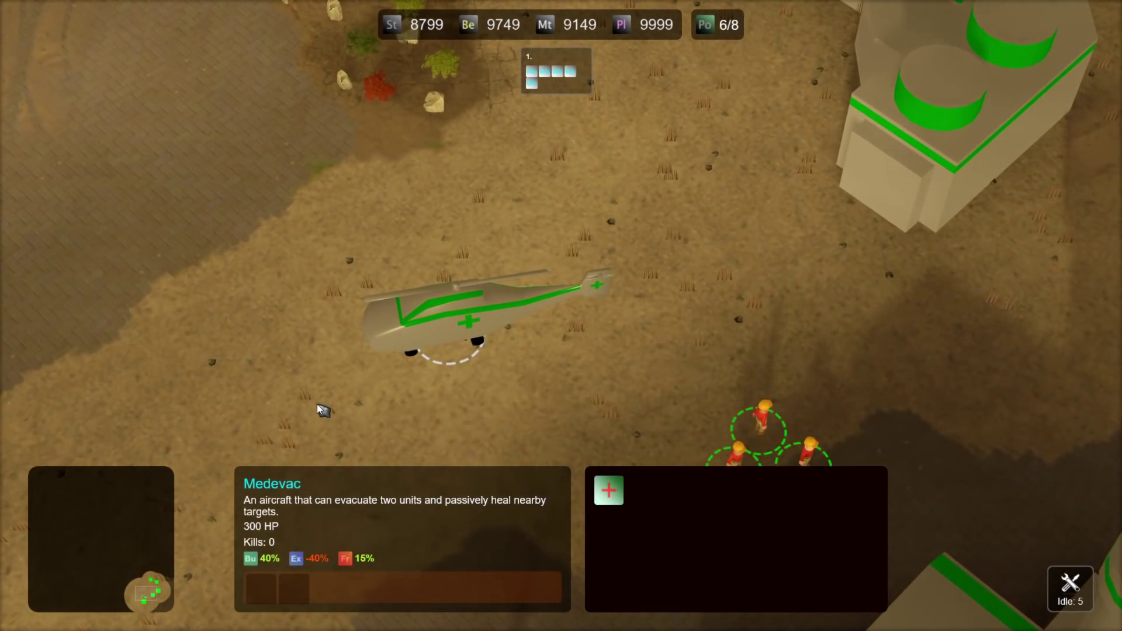
scroll(556, 275, down, 5)
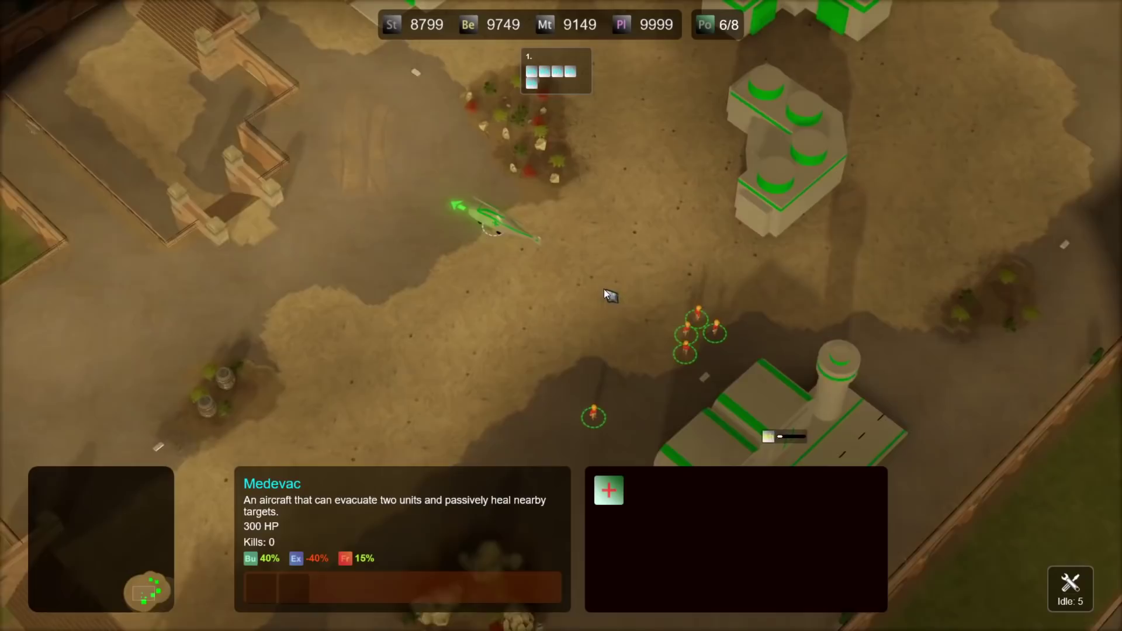
right_click(604, 289)
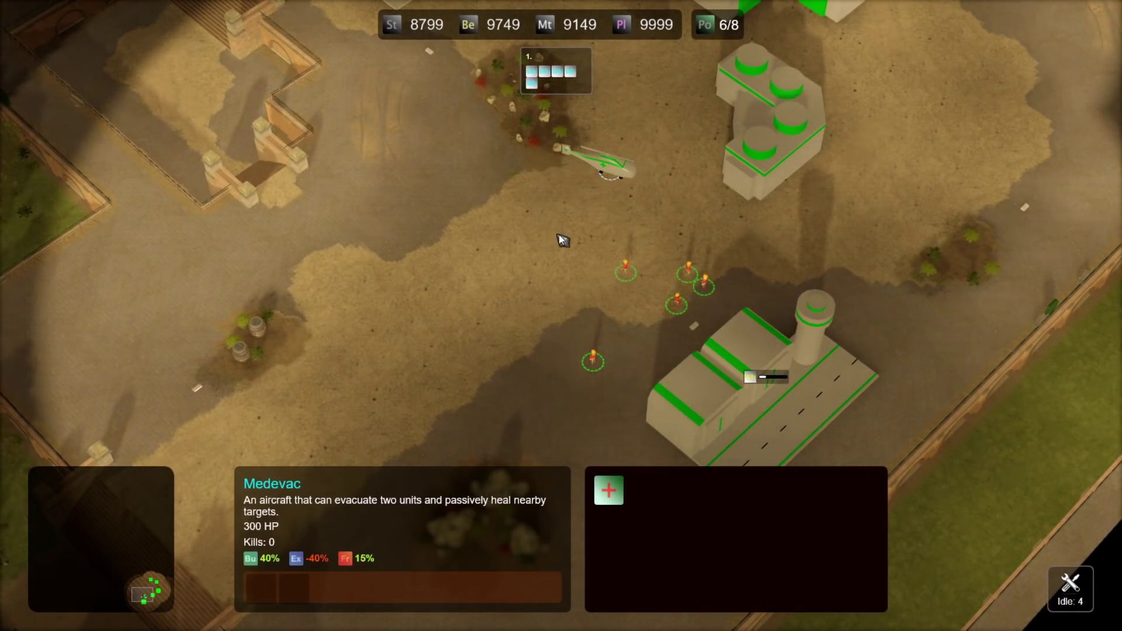
click(494, 251)
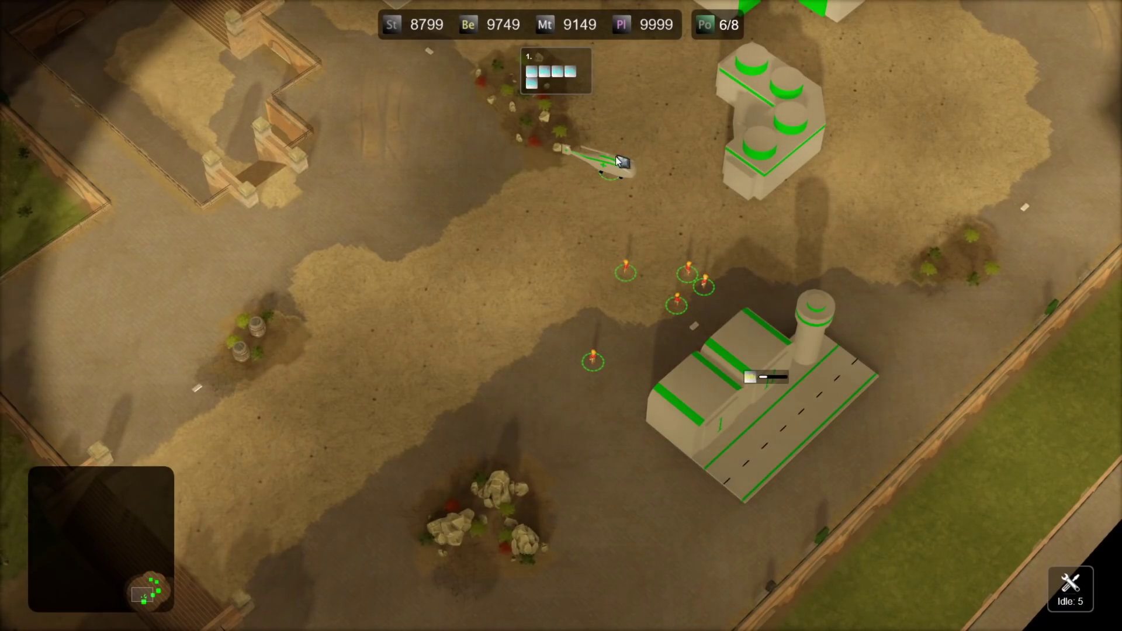
- Select the six units near the base and move them southwest
key(Left)
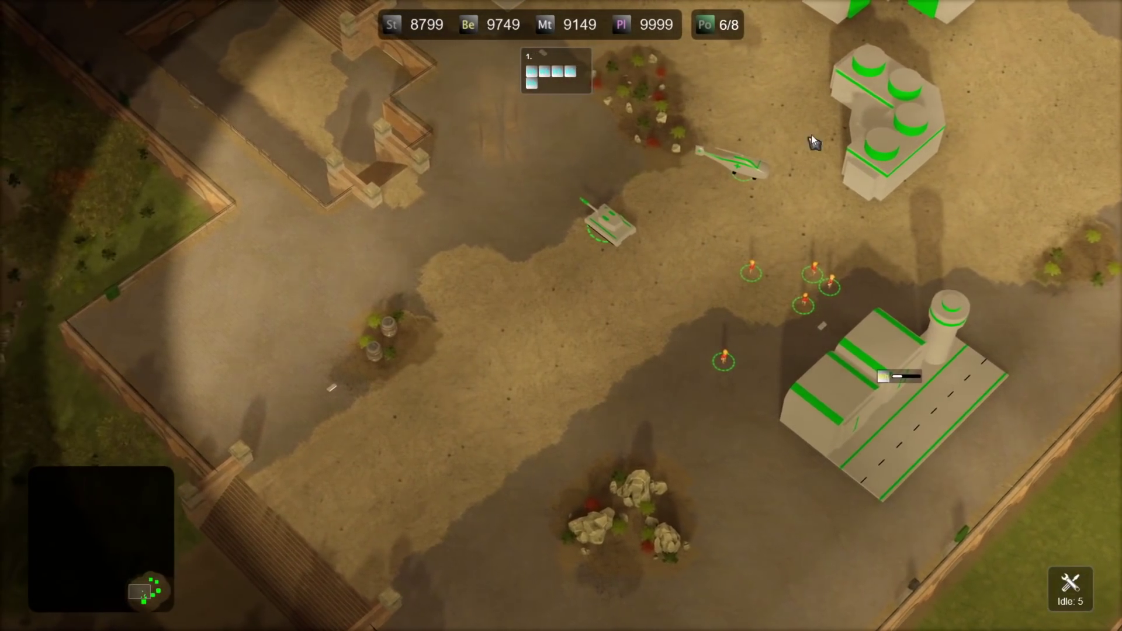
drag(693, 409, 692, 408)
right_click(530, 381)
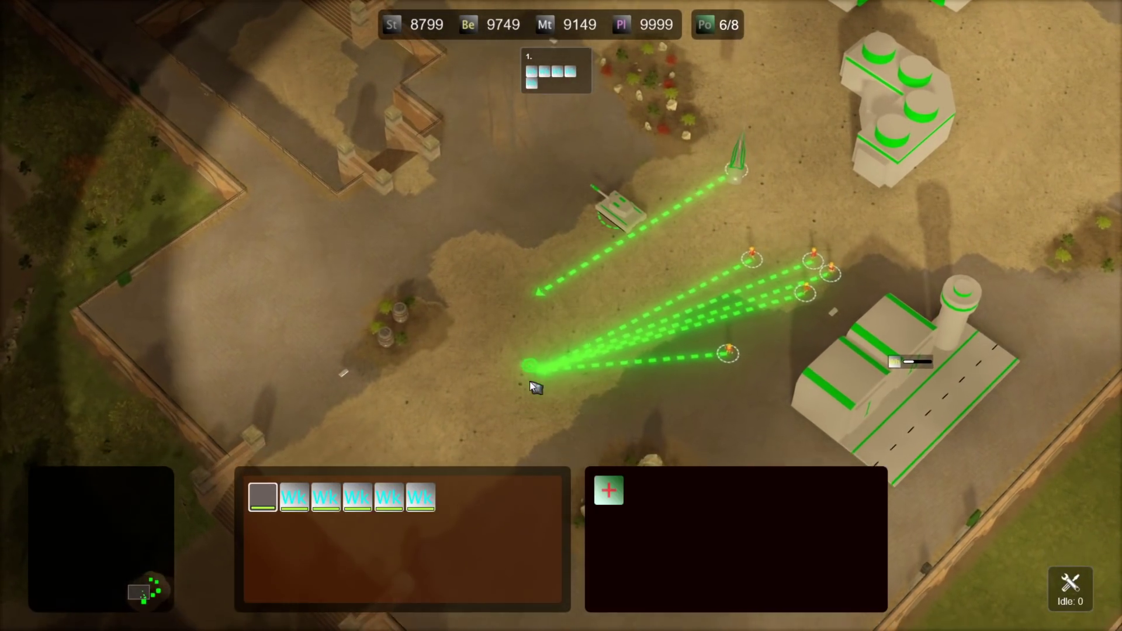
key(Left)
key(Down)
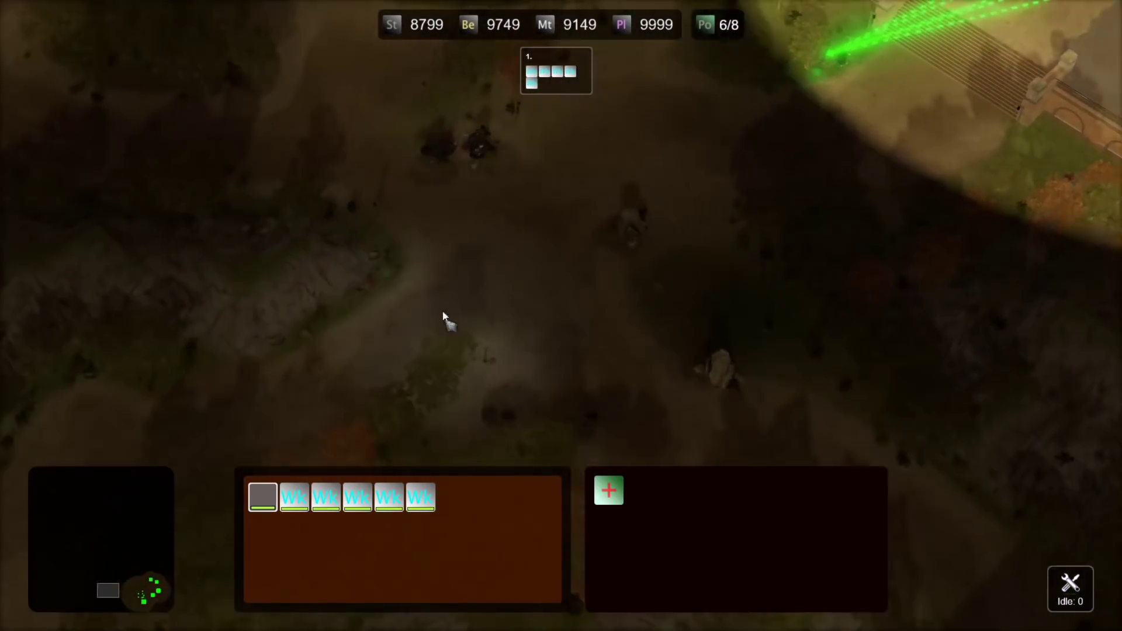
key(Up)
key(Left)
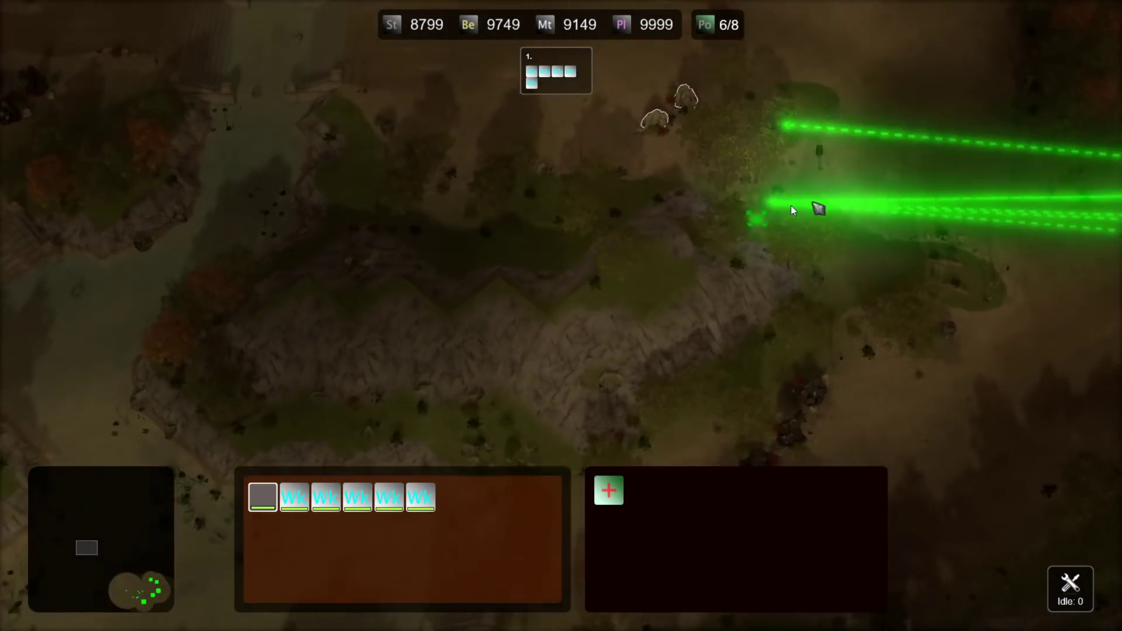
key(Right)
key(Up)
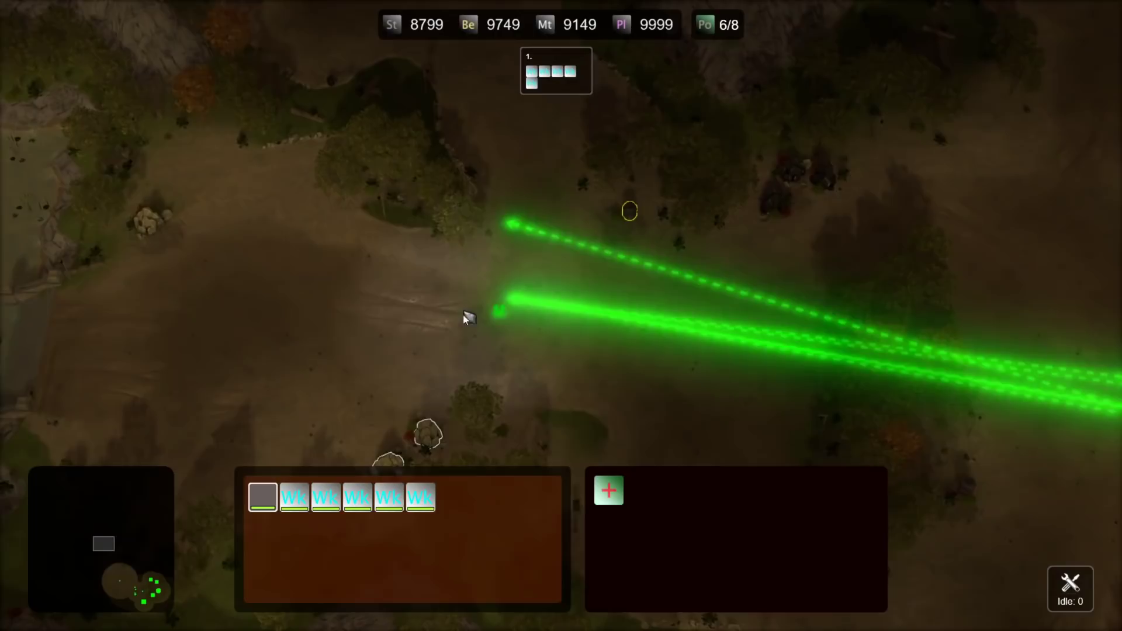
- Select the Medevac, then select worker group 1 and track them toward the helicopter
click(604, 349)
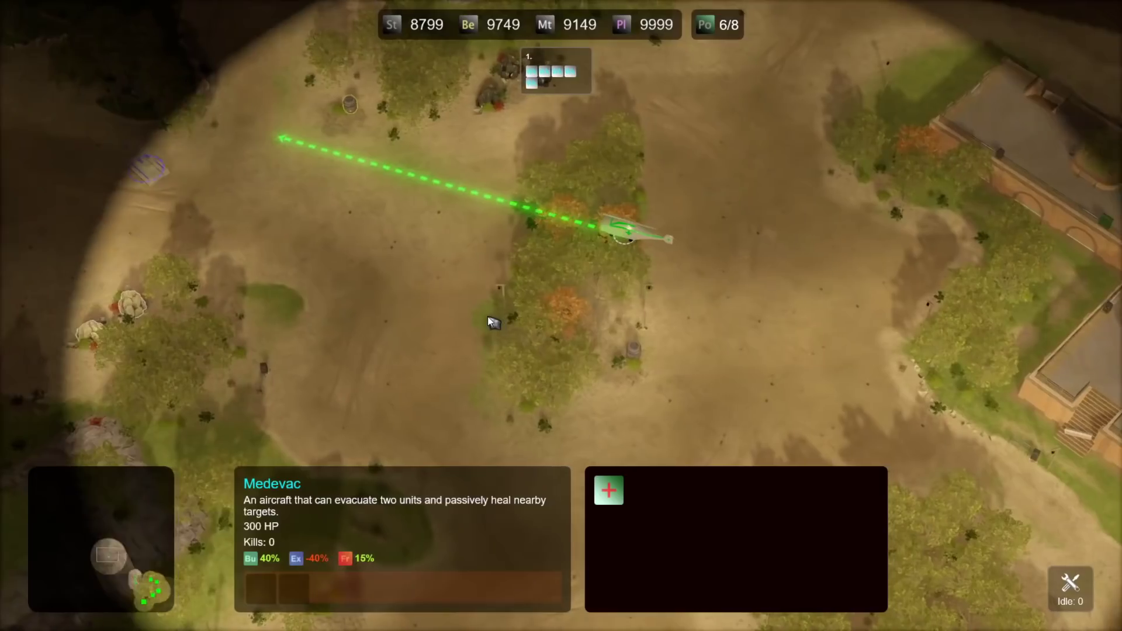
key(Up)
key(Left)
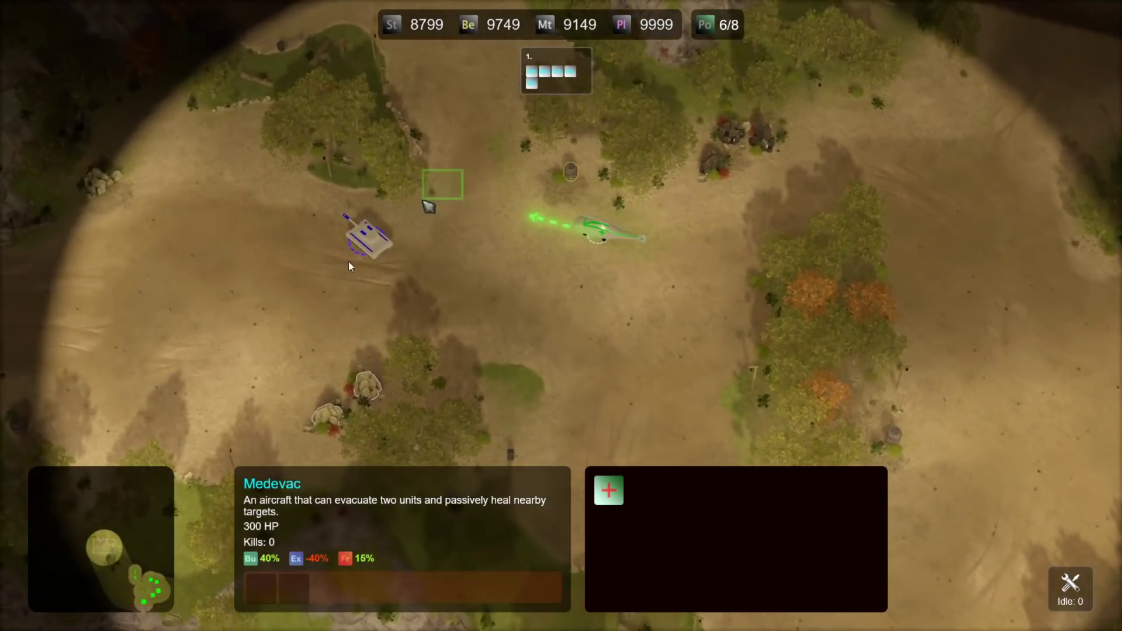
drag(348, 262, 485, 258)
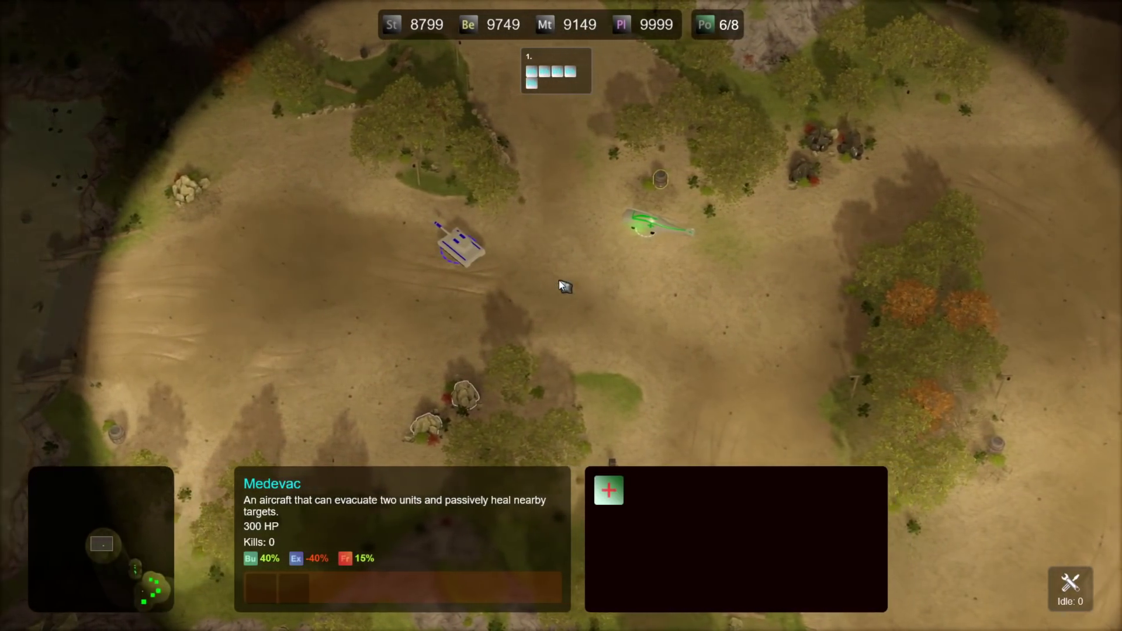
key(Down)
key(Down)
key(Right)
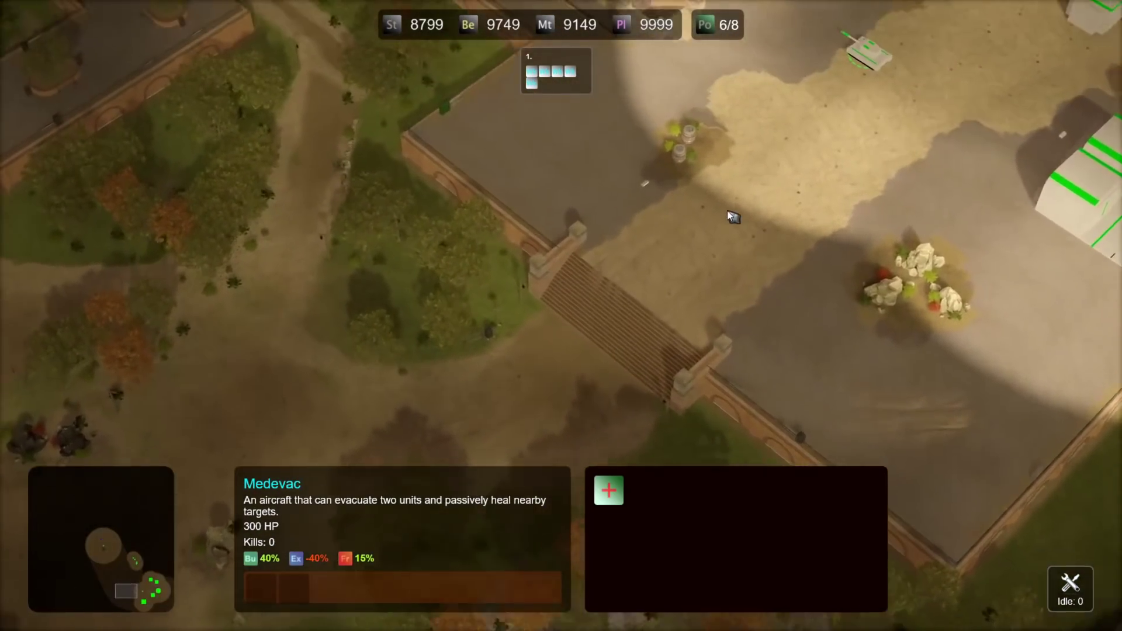
key(1)
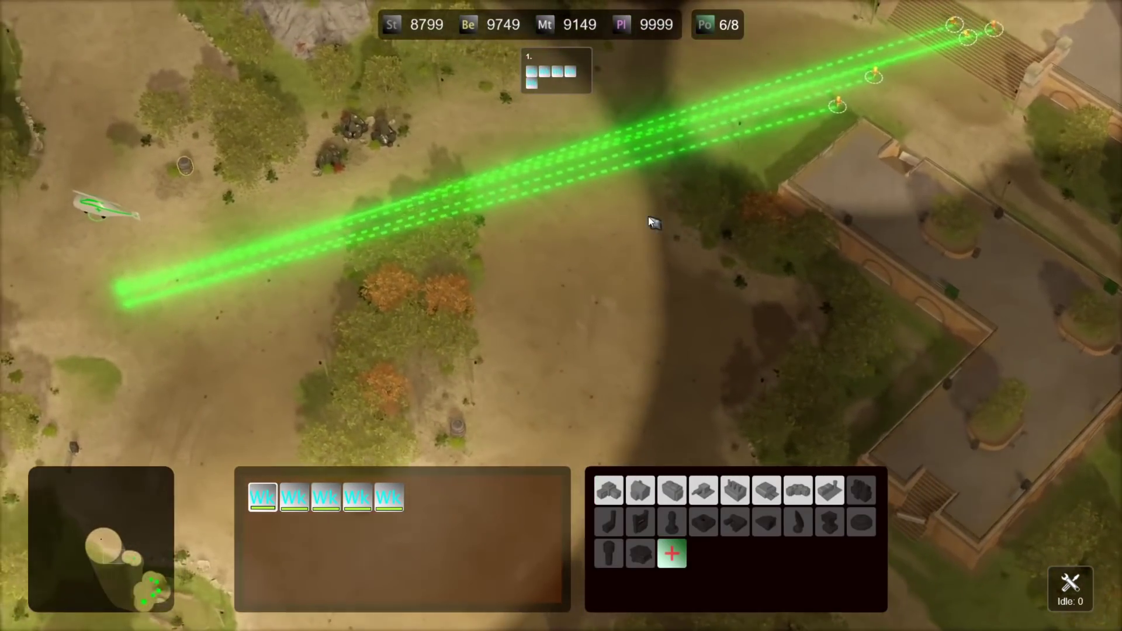
key(Left)
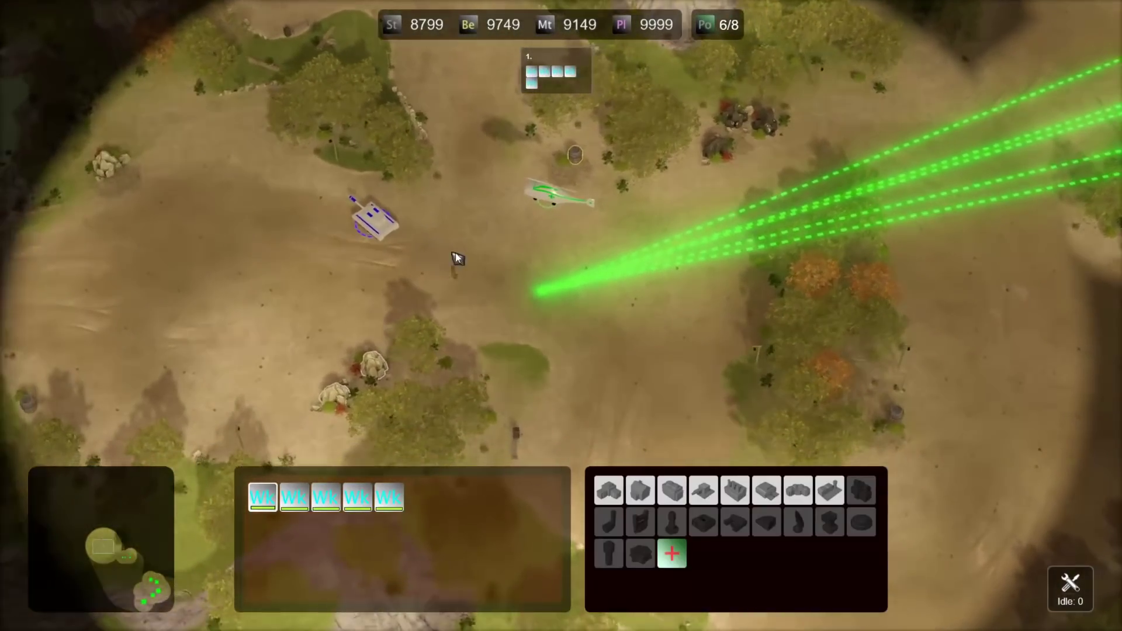
key(Right)
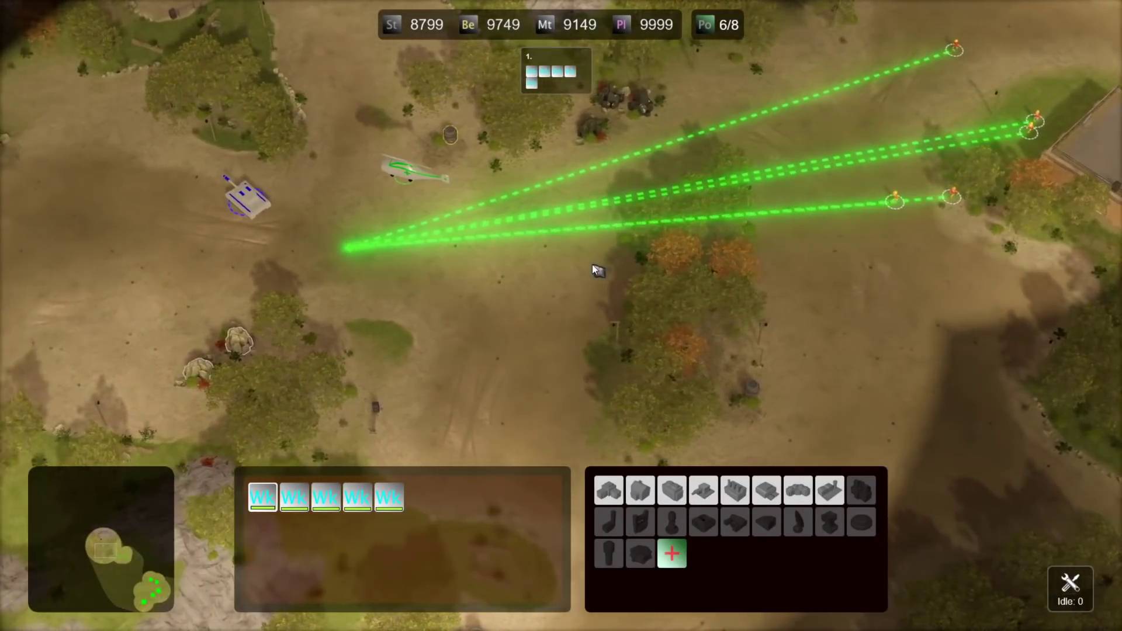
key(Up)
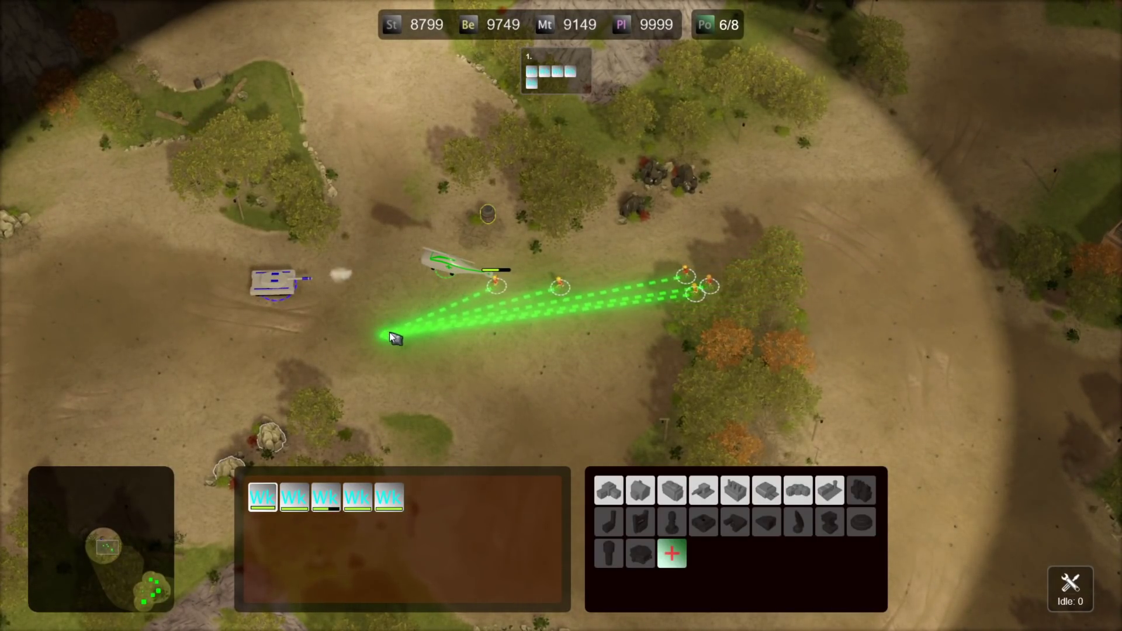
- Reposition a worker, then have the Medevac evacuate a worker
key(Down)
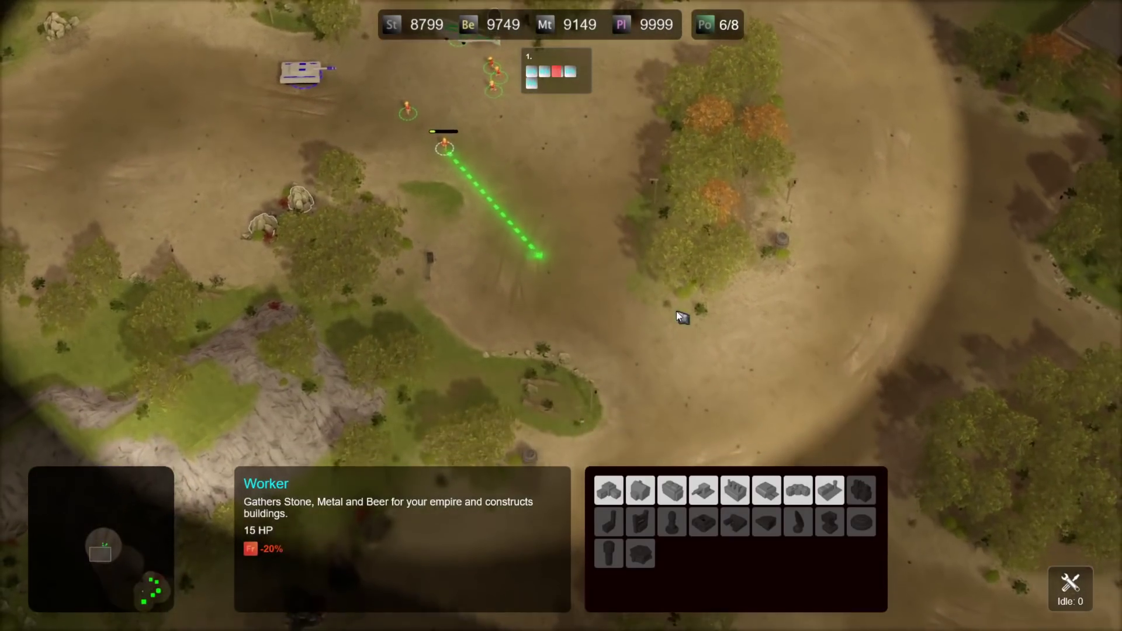
right_click(677, 311)
key(Up)
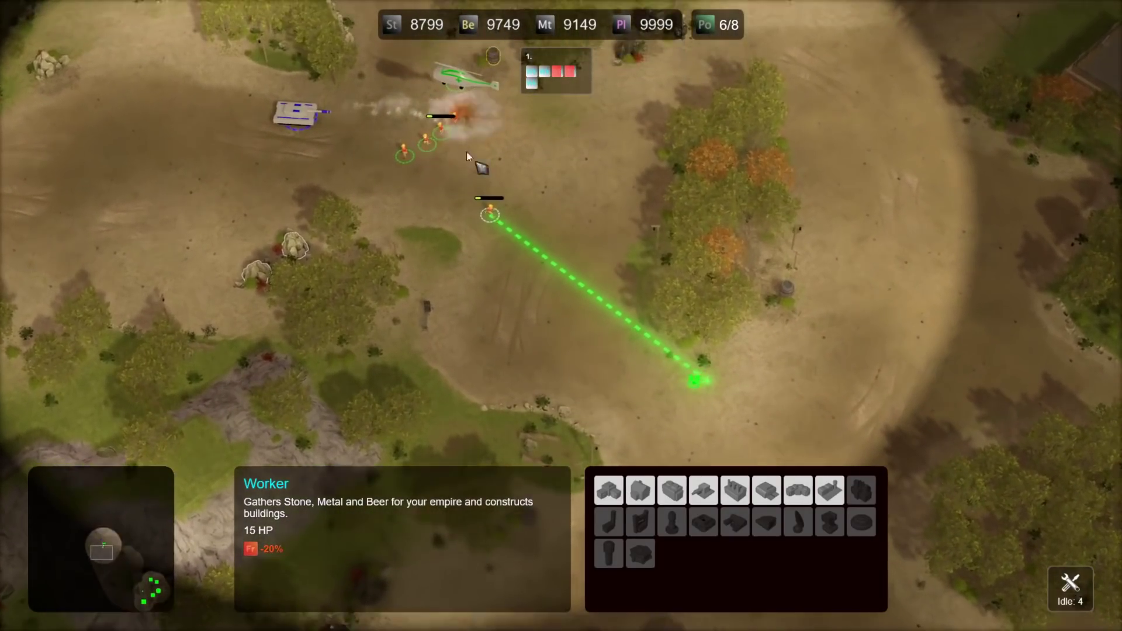
click(457, 114)
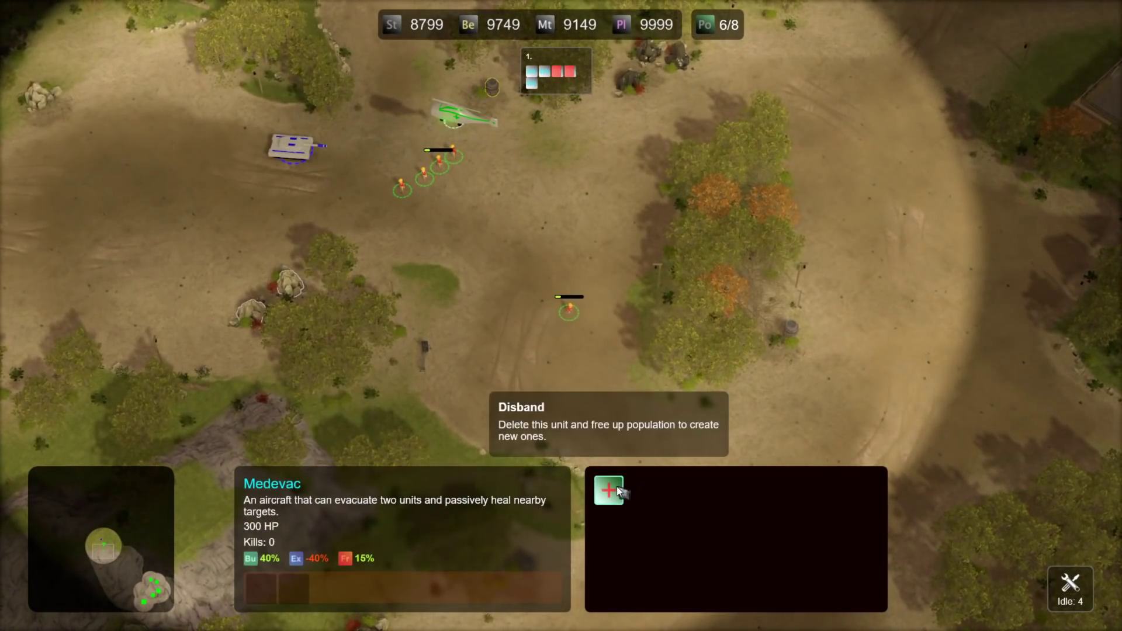
click(617, 487)
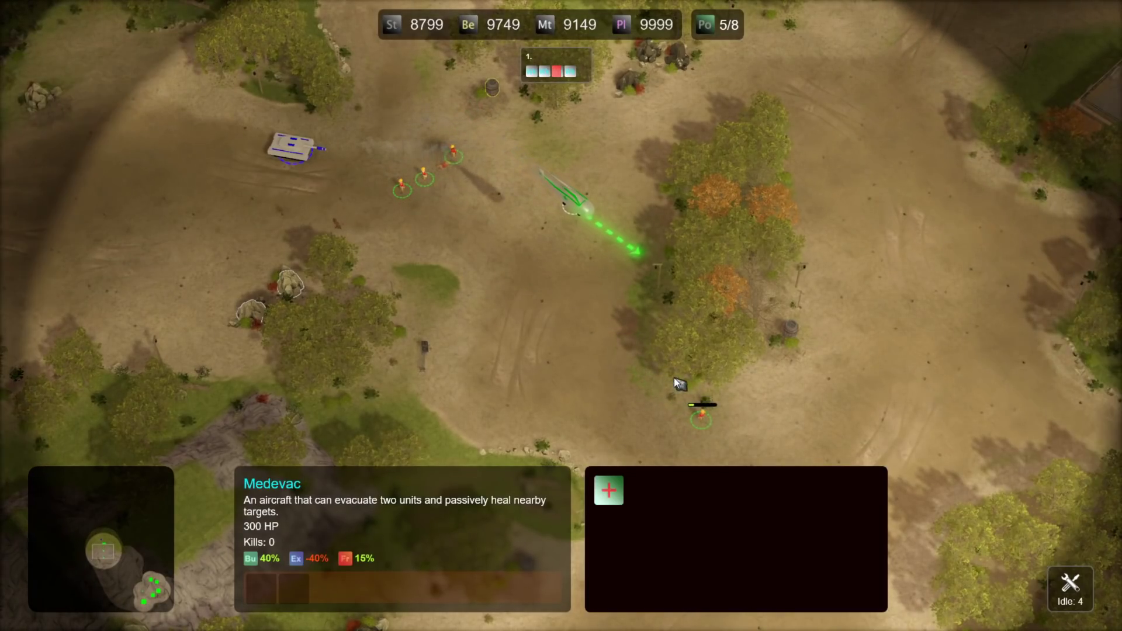
scroll(702, 418, up, 3)
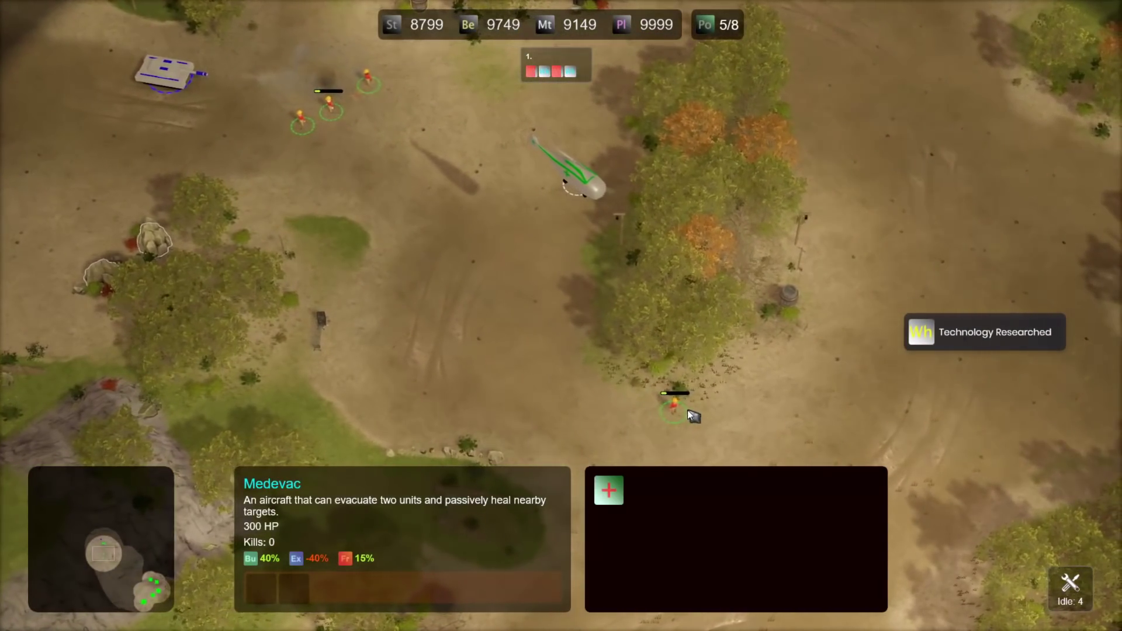
drag(686, 130, 492, 253)
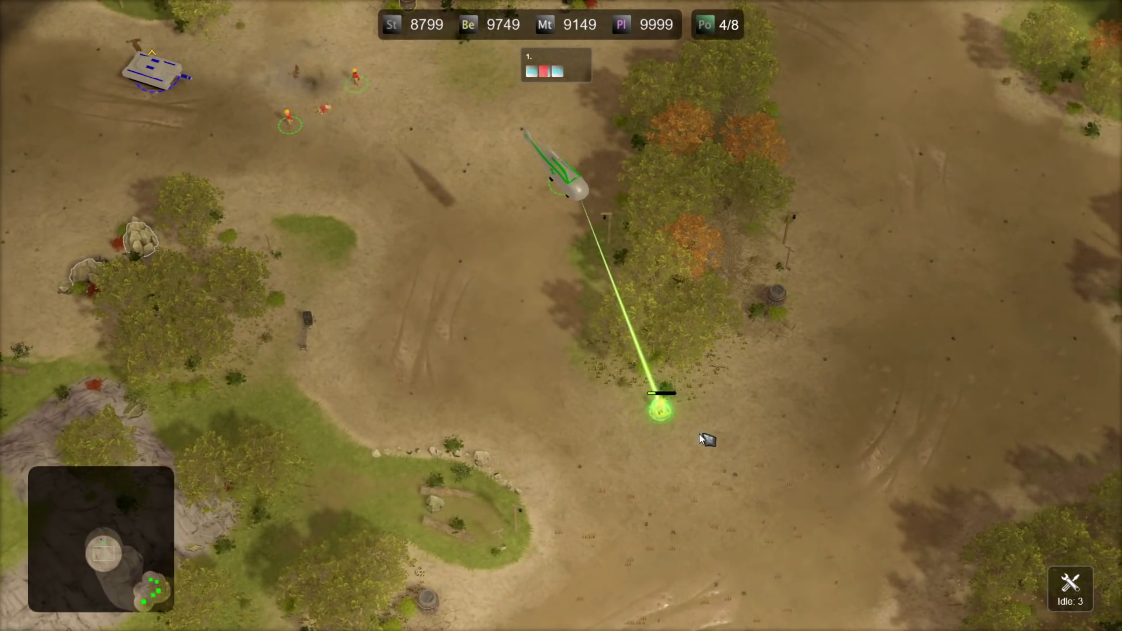
middle_drag(709, 439, 518, 423)
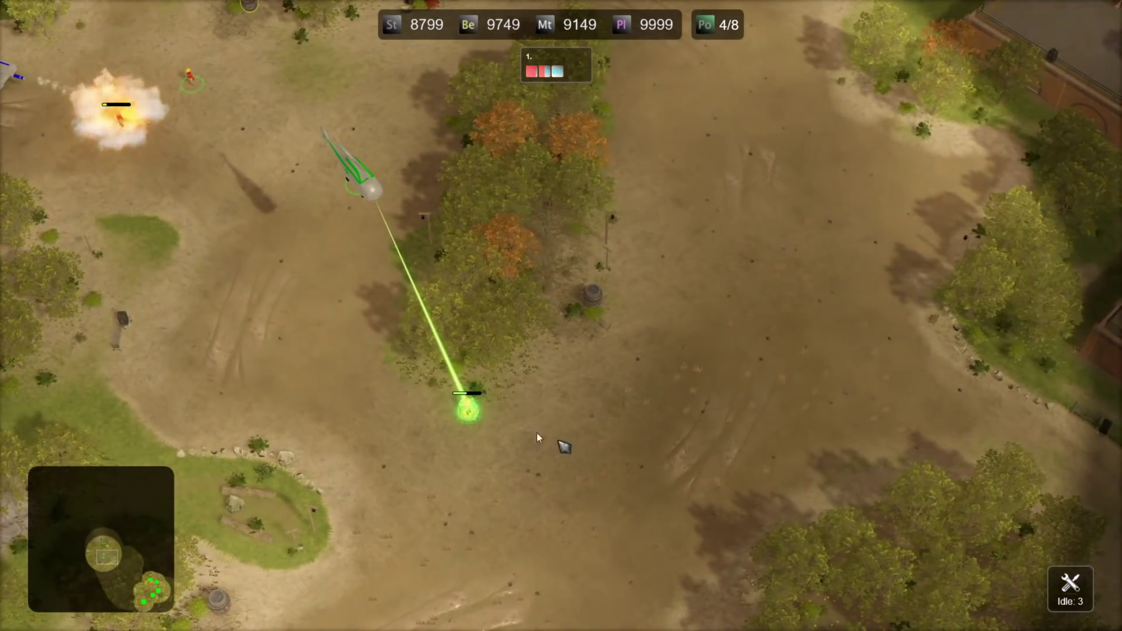
scroll(604, 475, up, 5)
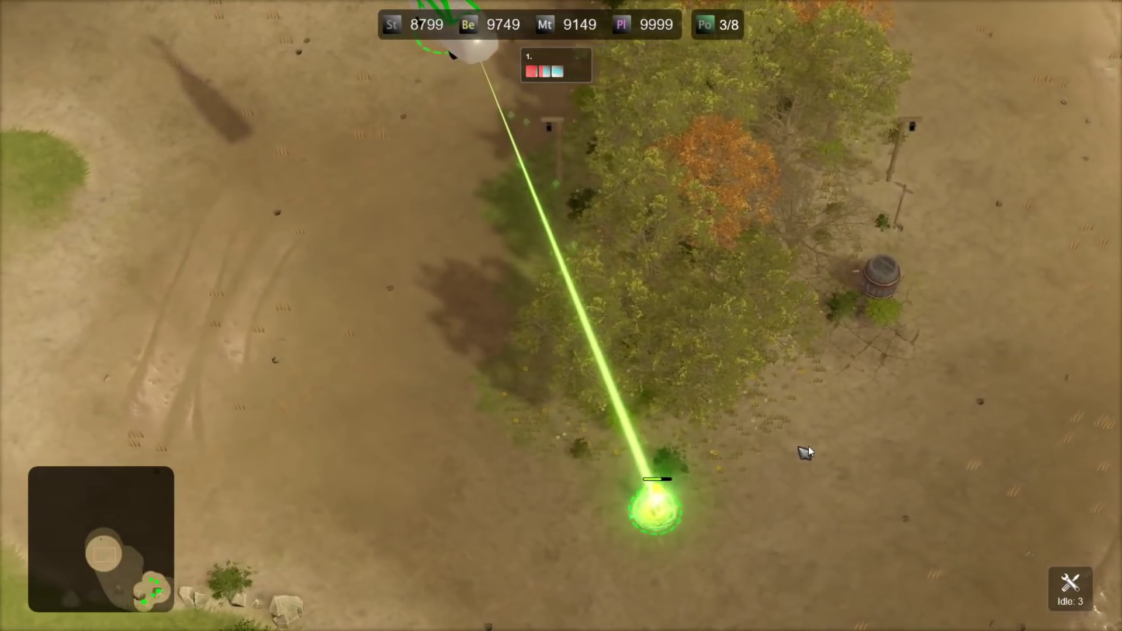
scroll(823, 443, down, 2)
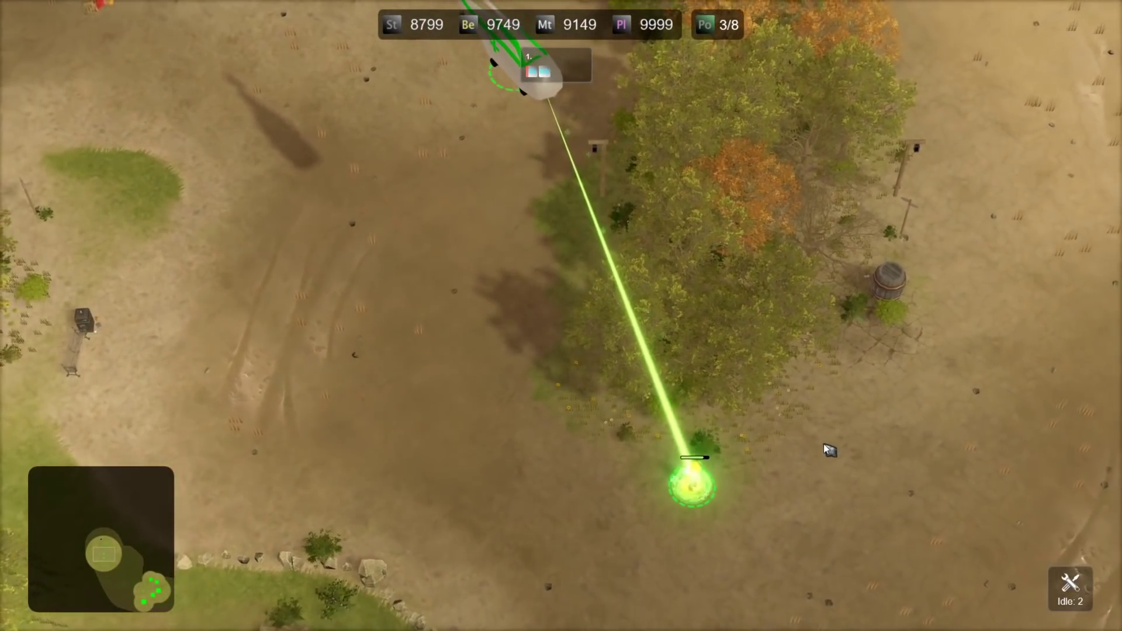
- Select the remaining worker on the ground and send it and the helicopter up-left
key(Right)
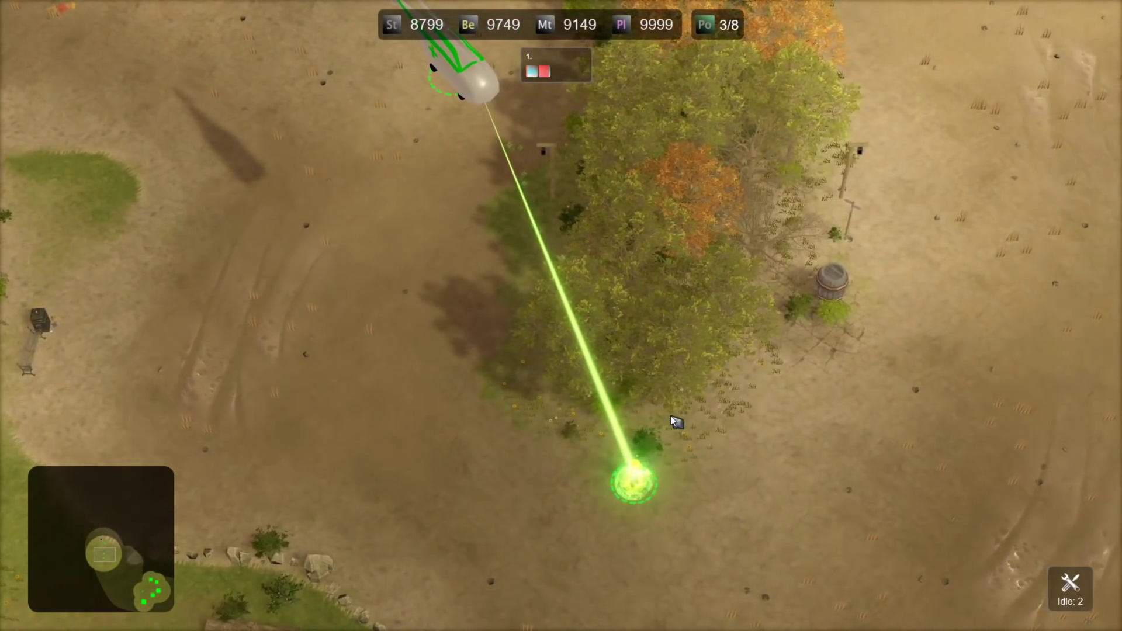
scroll(672, 421, down, 3)
drag(688, 376, 518, 454)
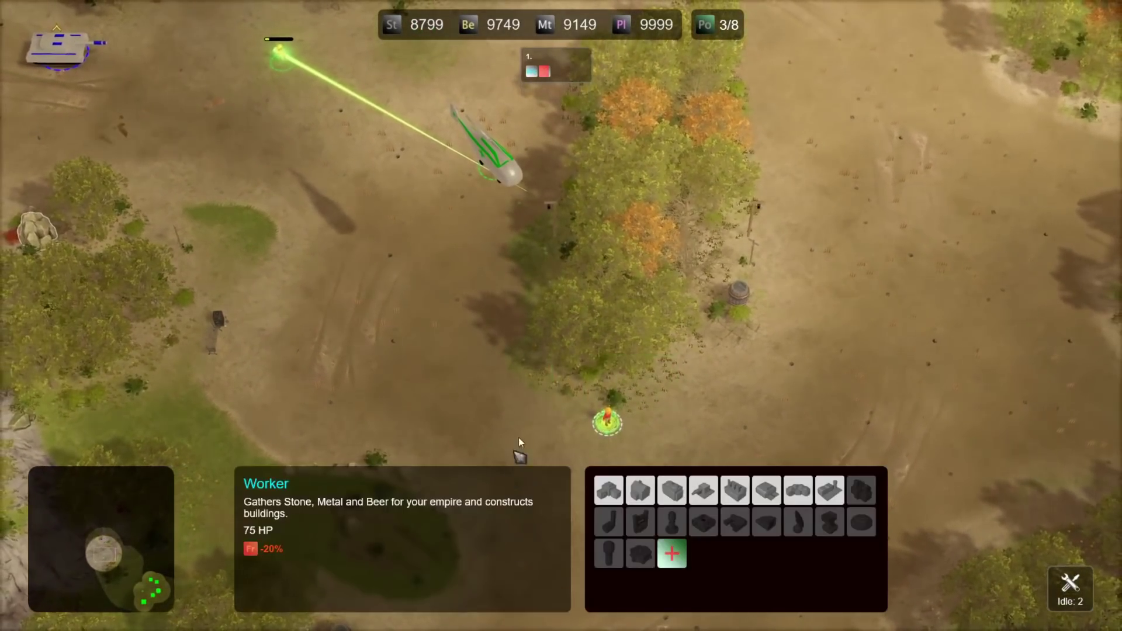
key(Left)
scroll(642, 353, down, 3)
right_click(432, 105)
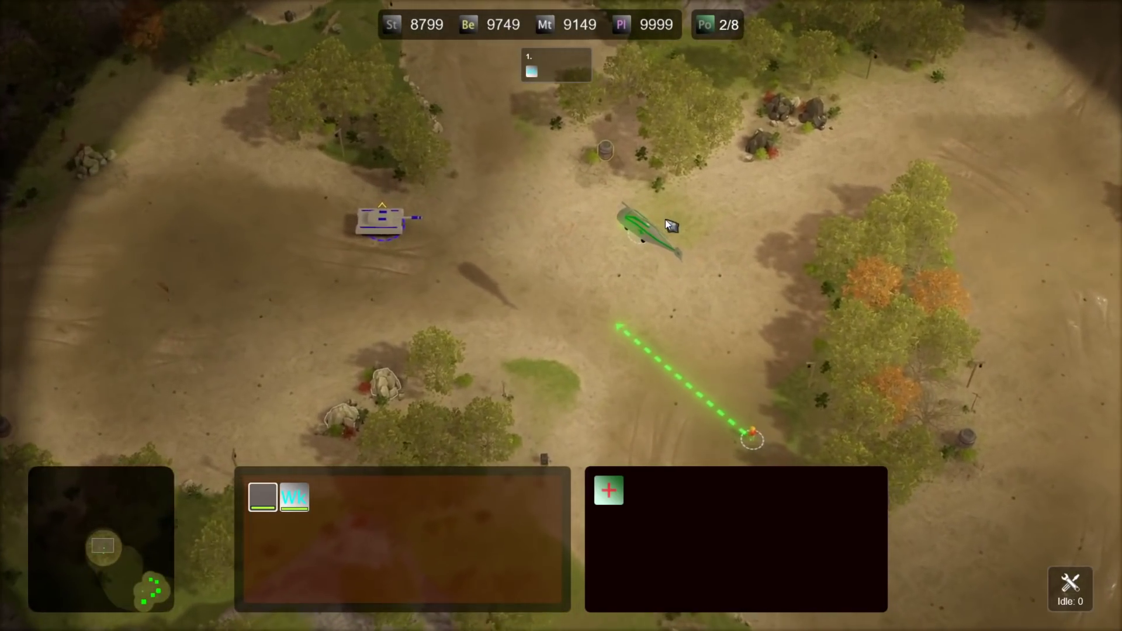
middle_drag(665, 219, 589, 359)
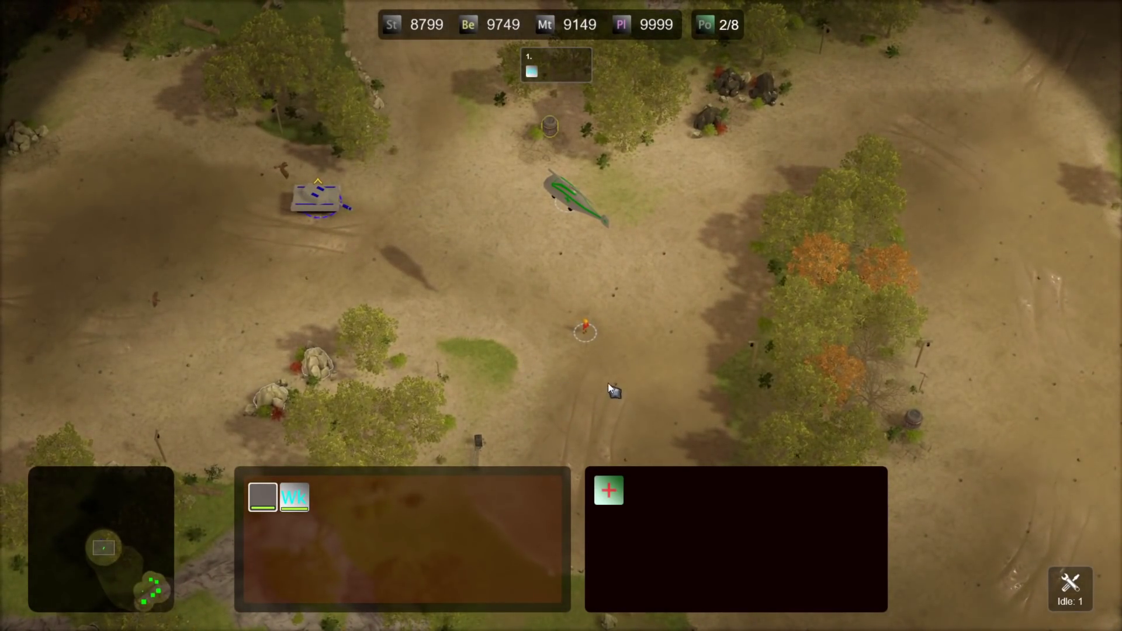
scroll(605, 367, down, 3)
- Send the Medevac toward the walled compound and follow it with the camera
middle_drag(733, 357, 659, 355)
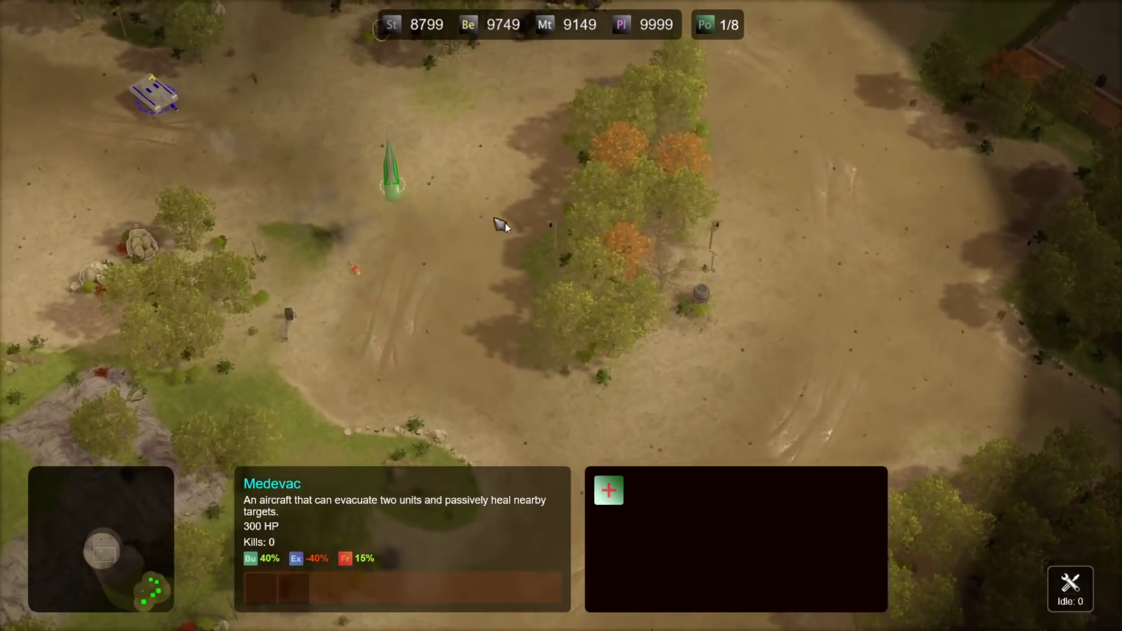
drag(624, 152, 467, 266)
right_click(919, 161)
middle_drag(916, 166, 705, 271)
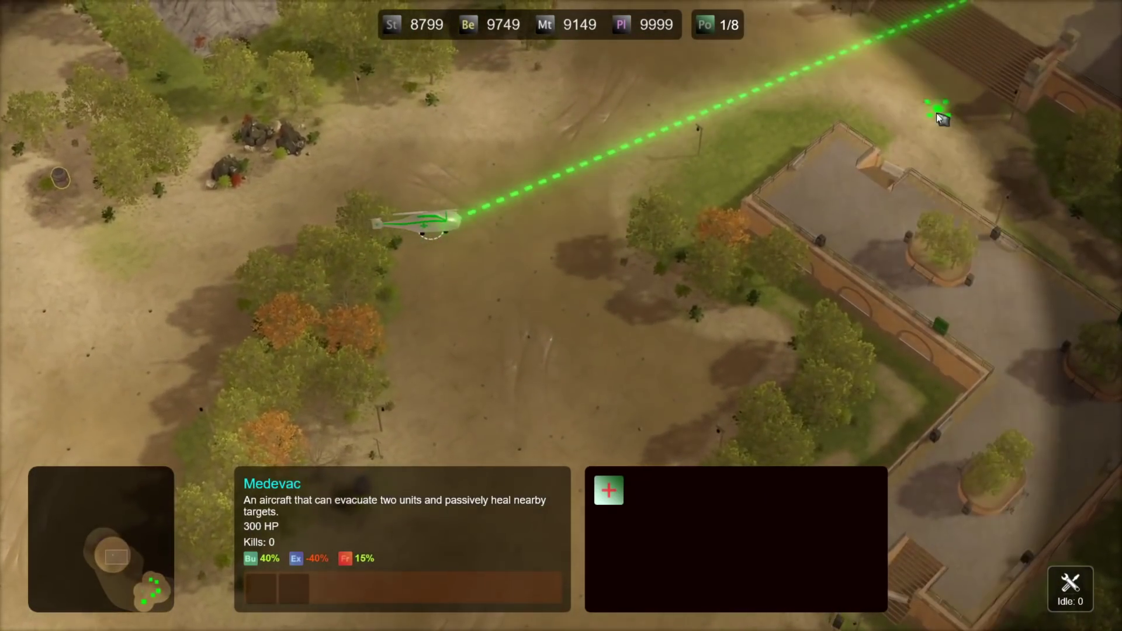
middle_drag(936, 113, 531, 226)
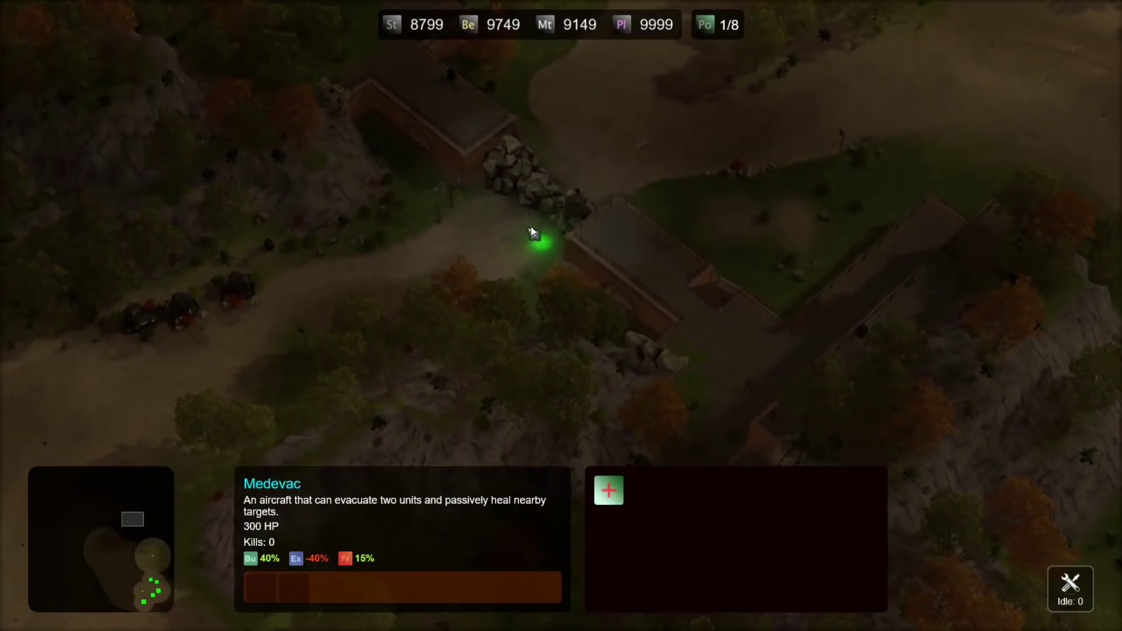
key(space)
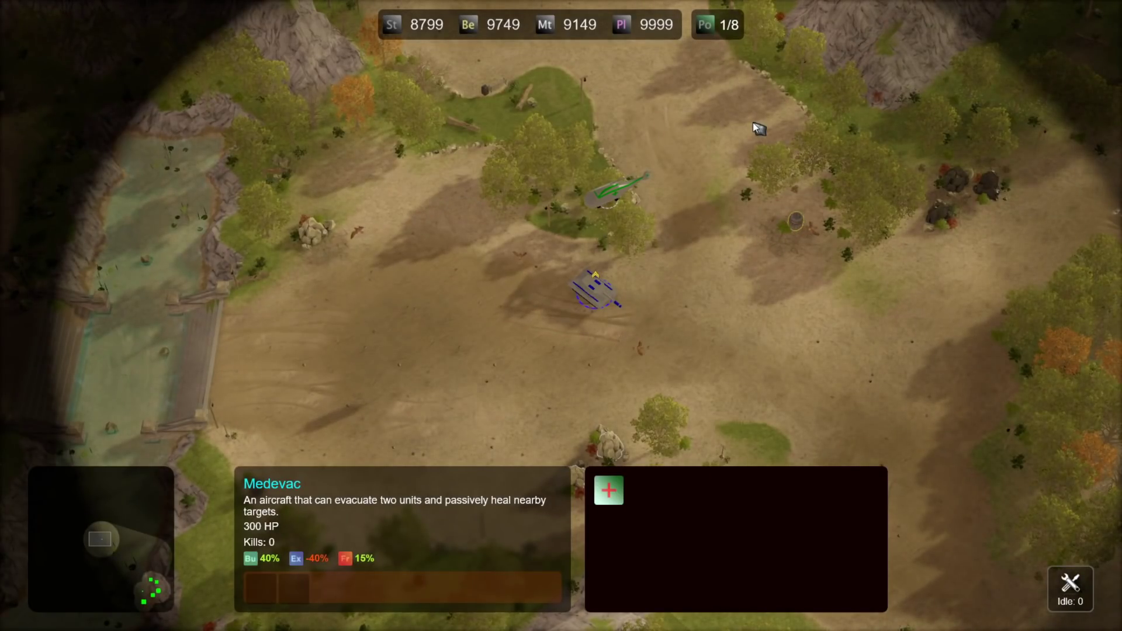
- Drag a box over empty field beside the tank to clear the Medevac selection
drag(917, 125, 501, 380)
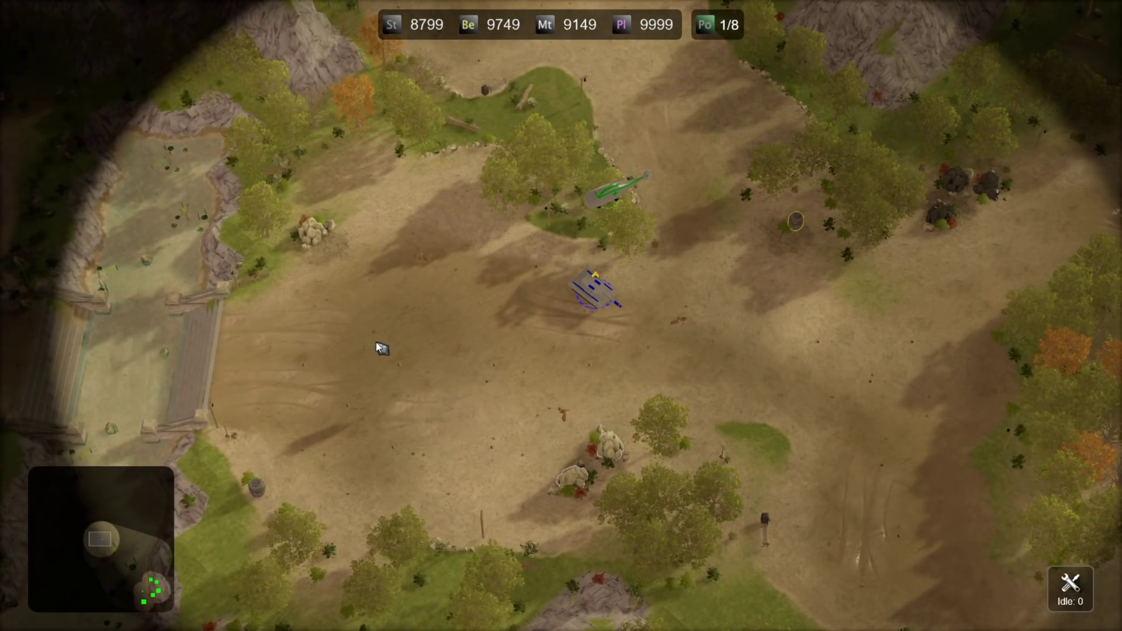